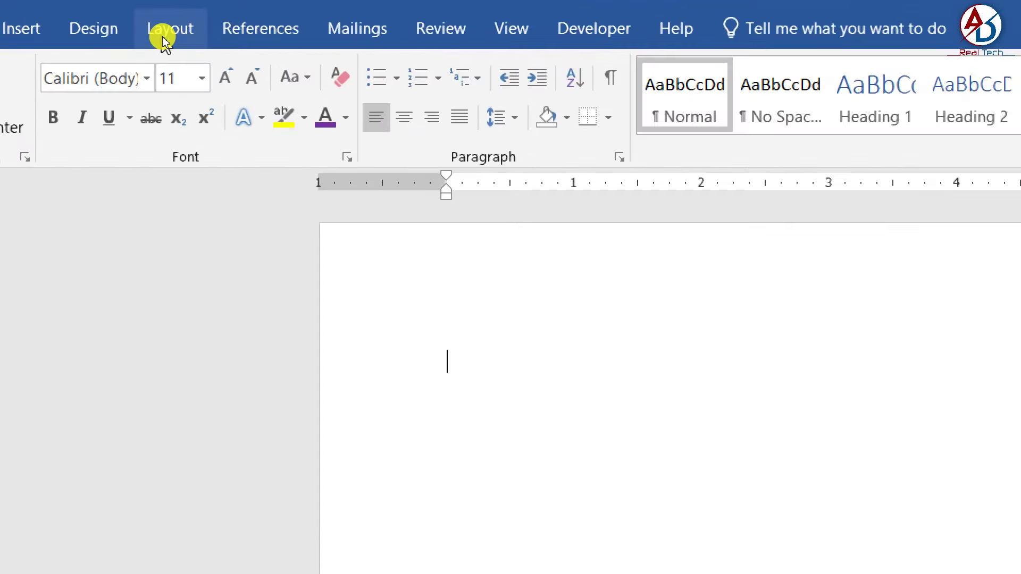
- Apply the Narrow preset of 0.5-inch margins to the page
left_click(162, 36)
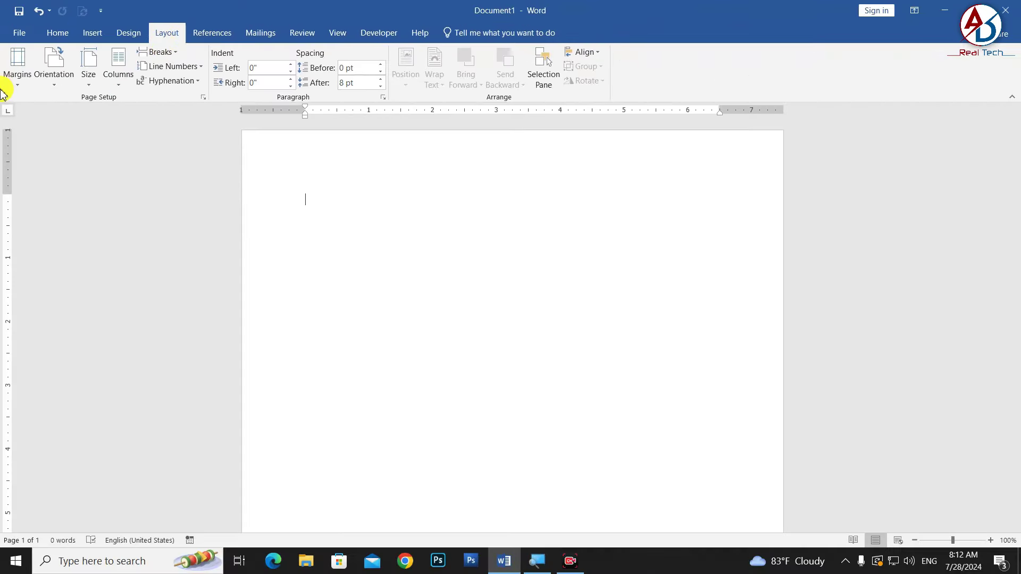
left_click(11, 68)
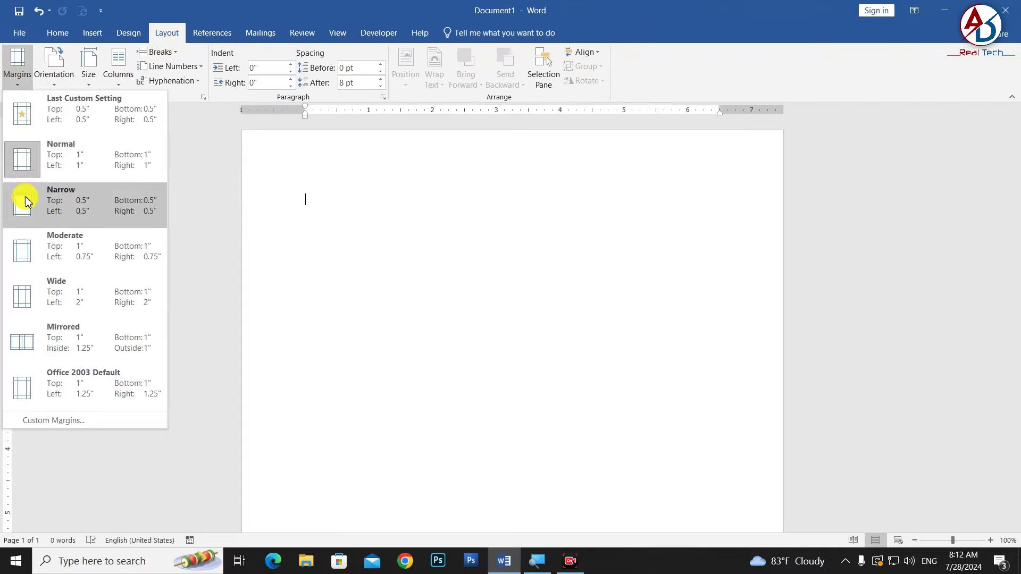
left_click(46, 210)
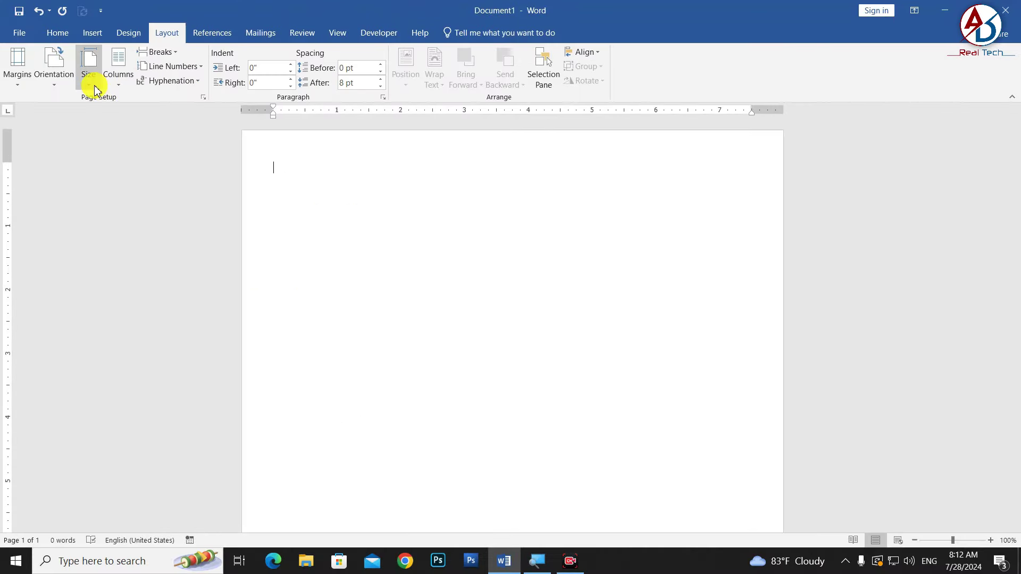
- Set a custom paper size of 5 inches wide by 2.5 inches high
left_click(93, 78)
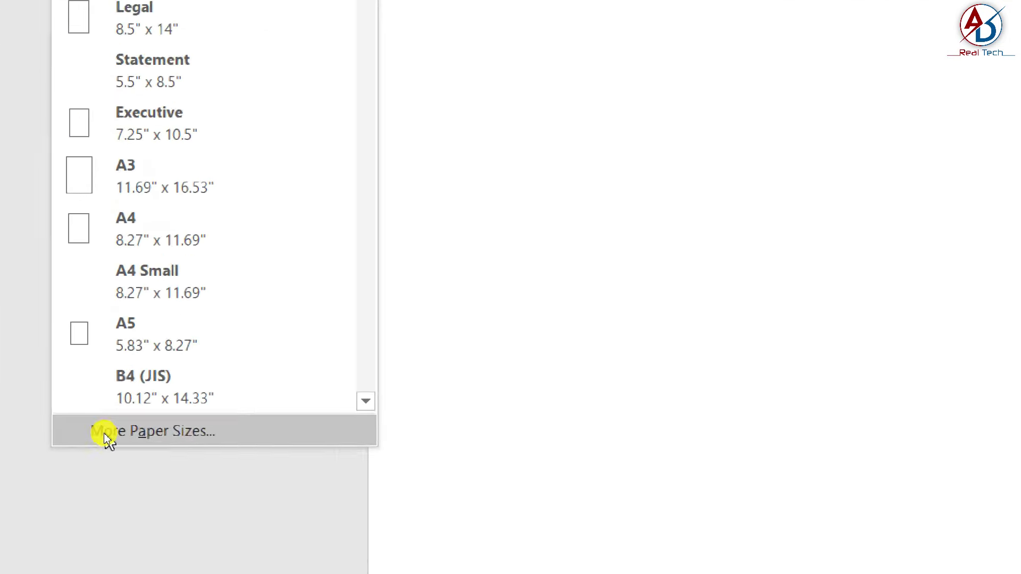
left_click(147, 438)
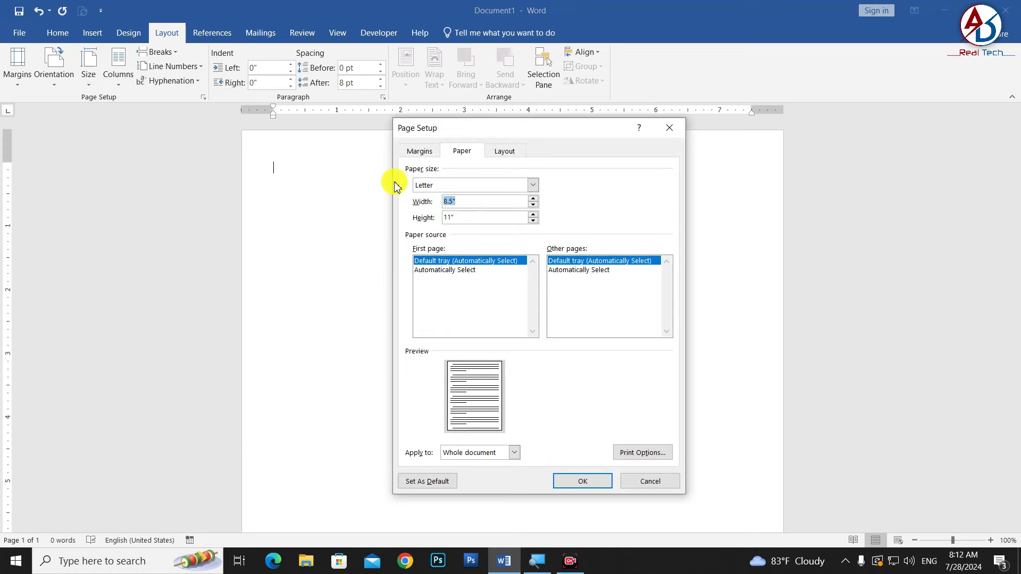
type("5")
key("Tab")
type("3")
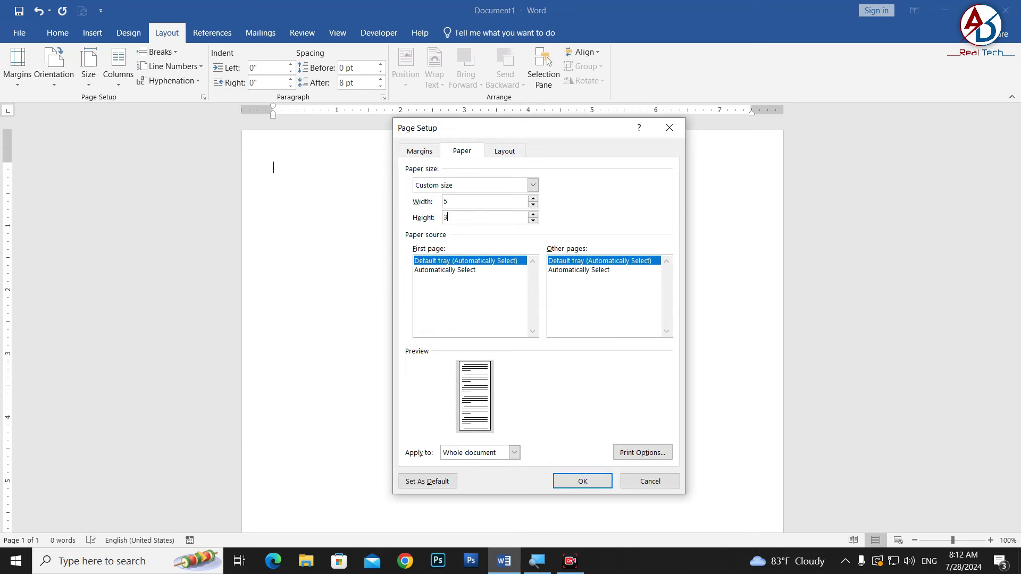
key("Tab")
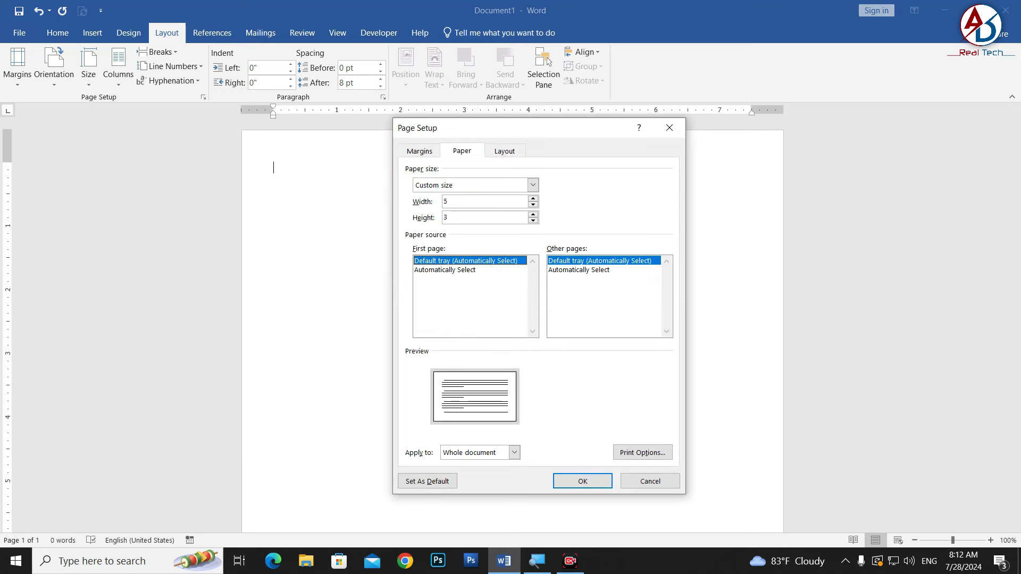
key("Tab")
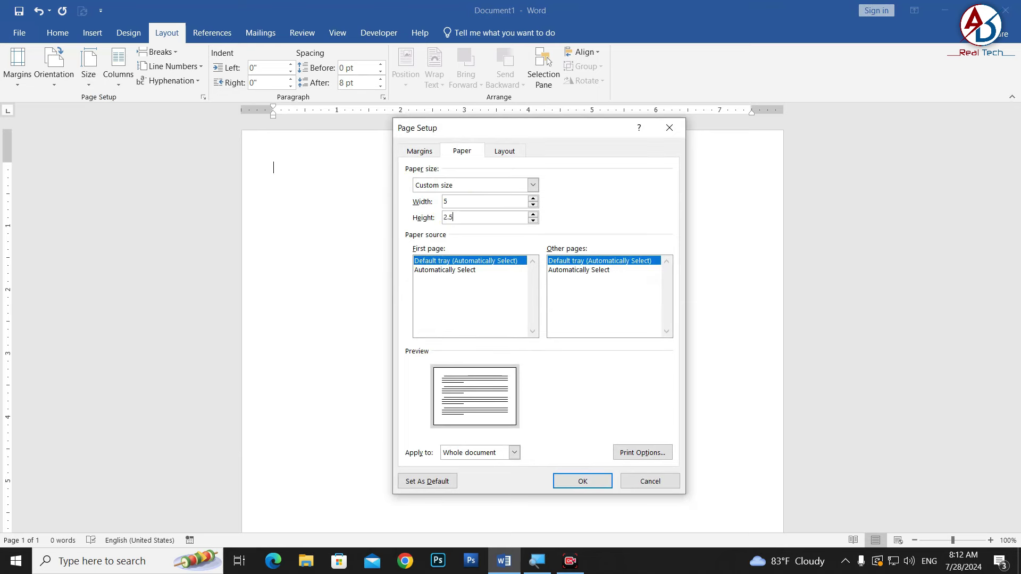
key("Tab")
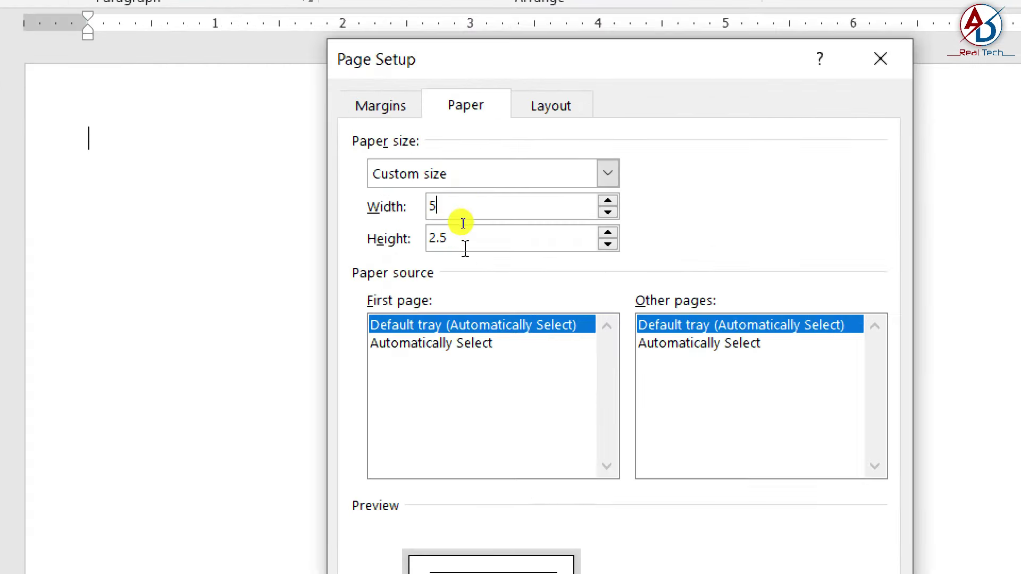
double_click(461, 220)
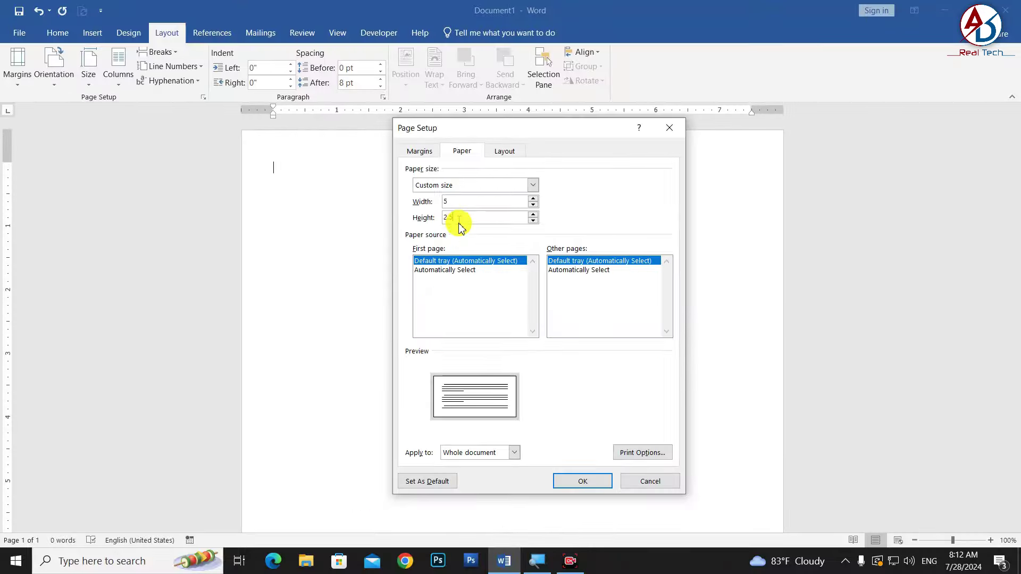
left_click(578, 487)
- Choose the Freeform: Shape tool and start a line near the page centre, heading up-right
scroll(546, 330, "up", 2, "ctrl")
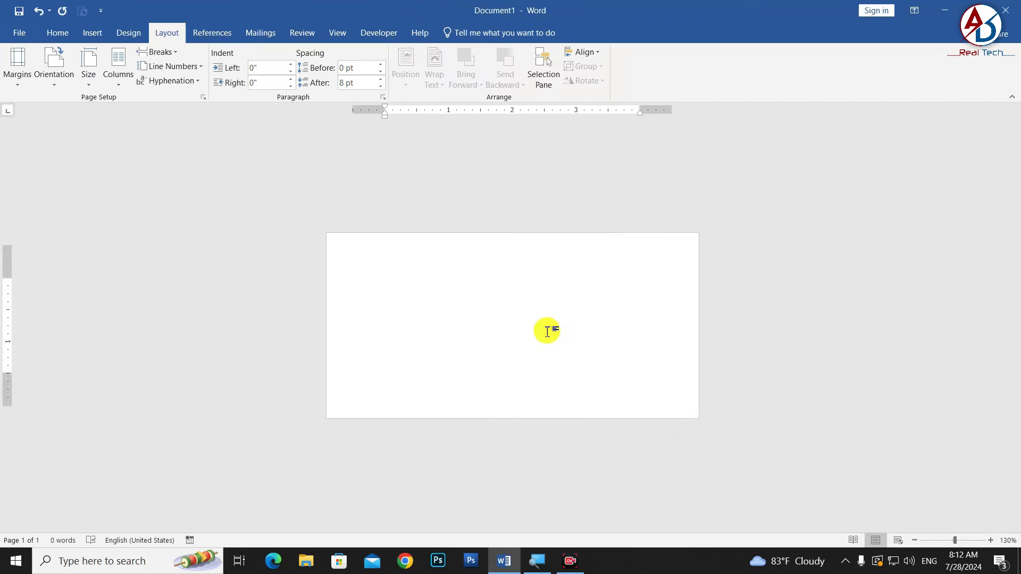
scroll(479, 287, "up", 2, "ctrl")
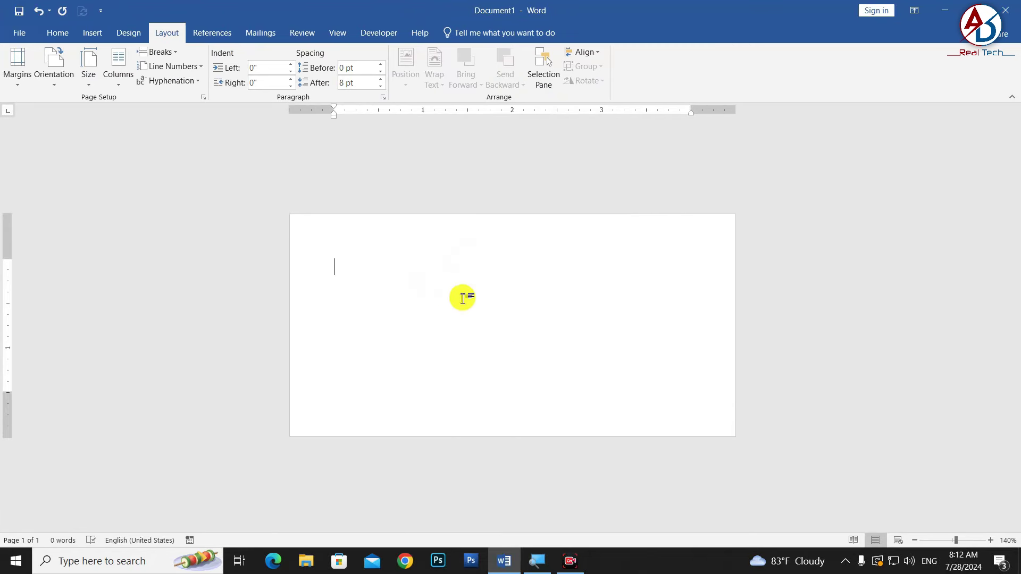
scroll(457, 340, "up", 1, "ctrl")
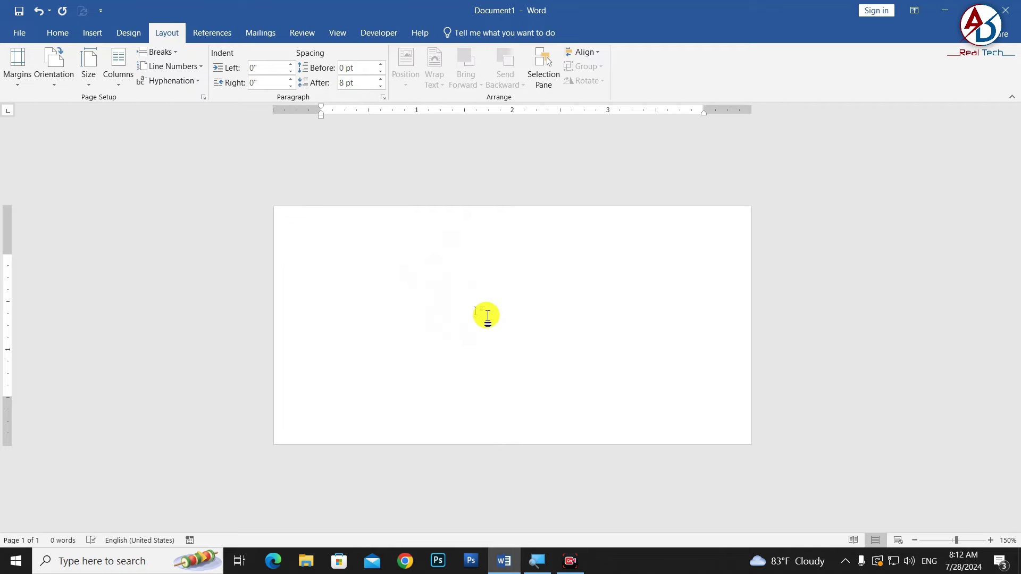
left_click(91, 35)
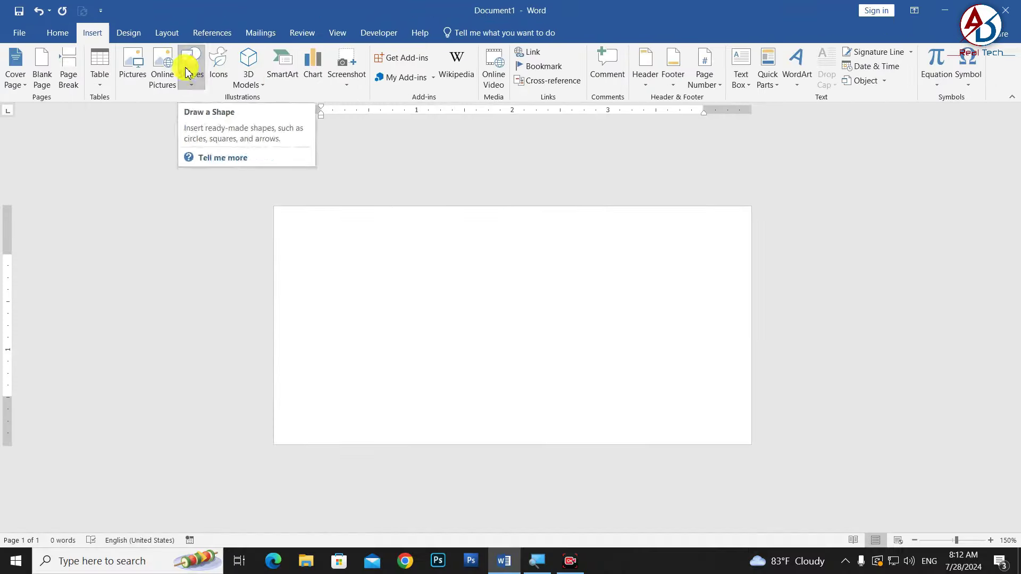
left_click(187, 69)
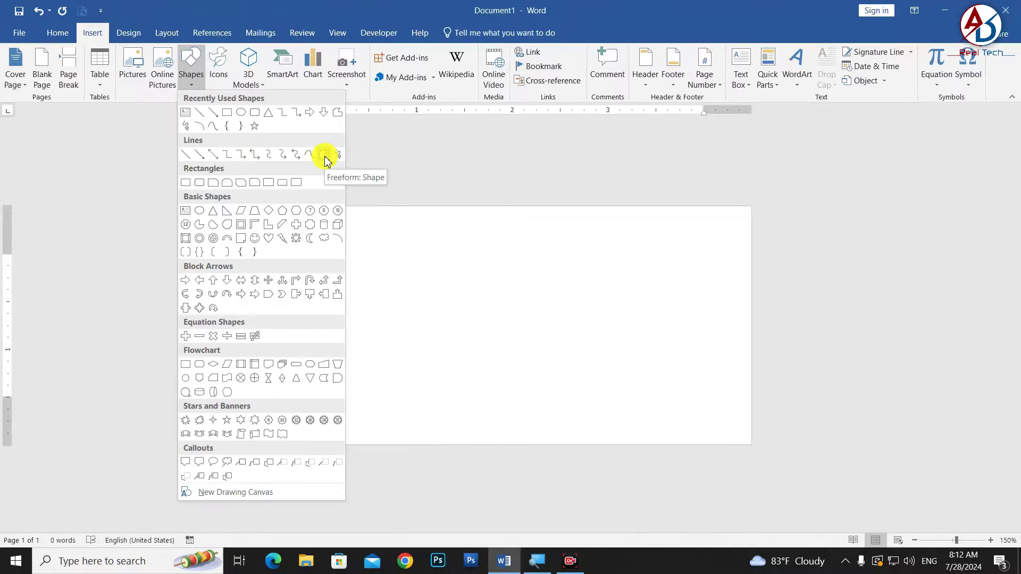
left_click(325, 159)
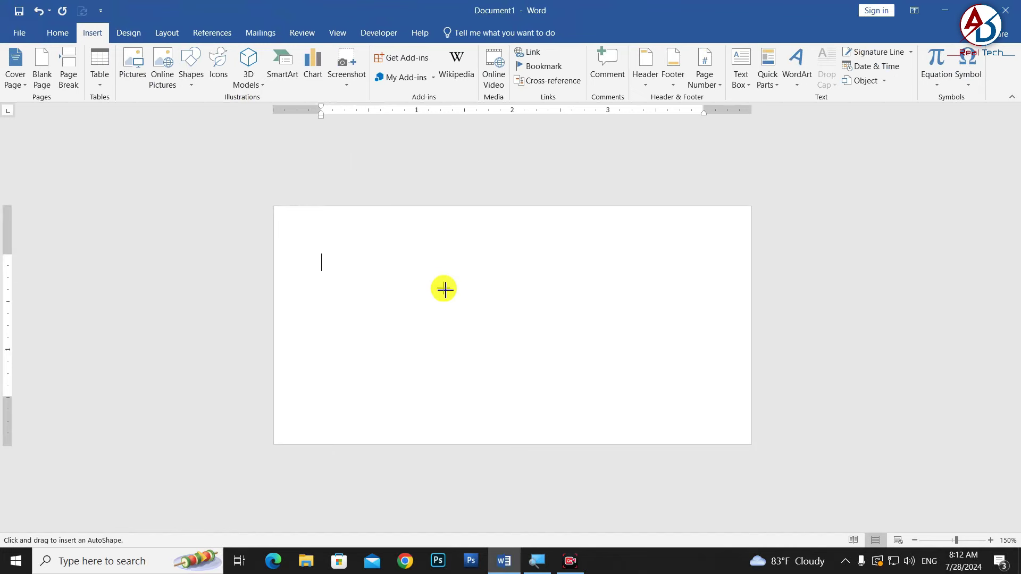
left_click(432, 301)
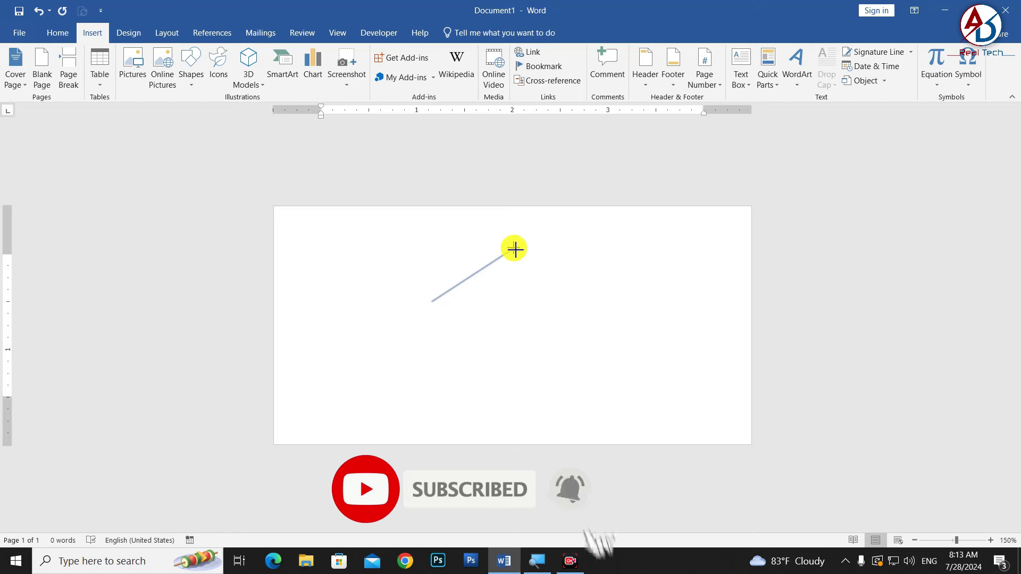
- Finish the diagonal line and give it a custom indigo outline (RGB 56, 50, 140)
double_click(515, 249)
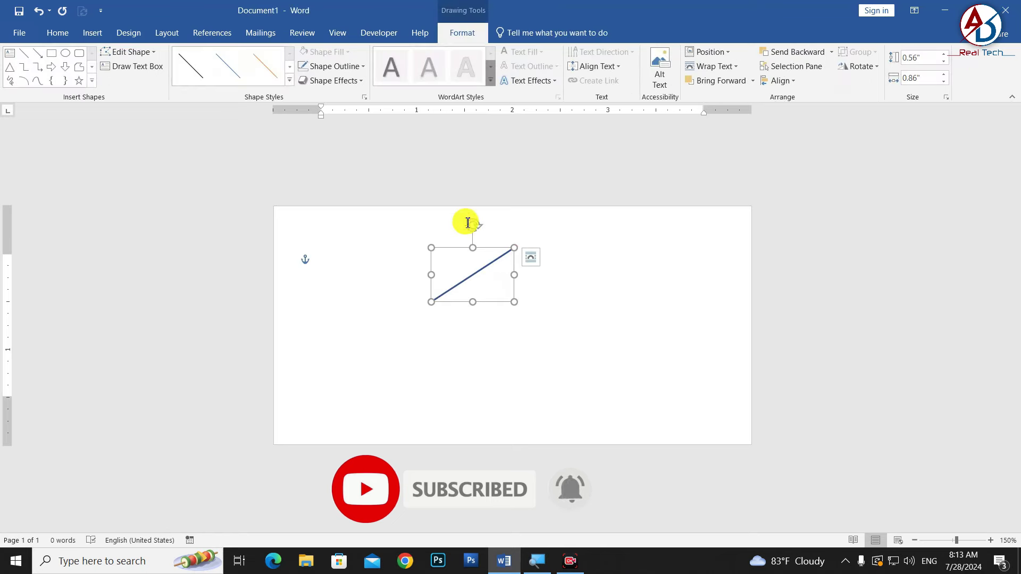
left_click(334, 66)
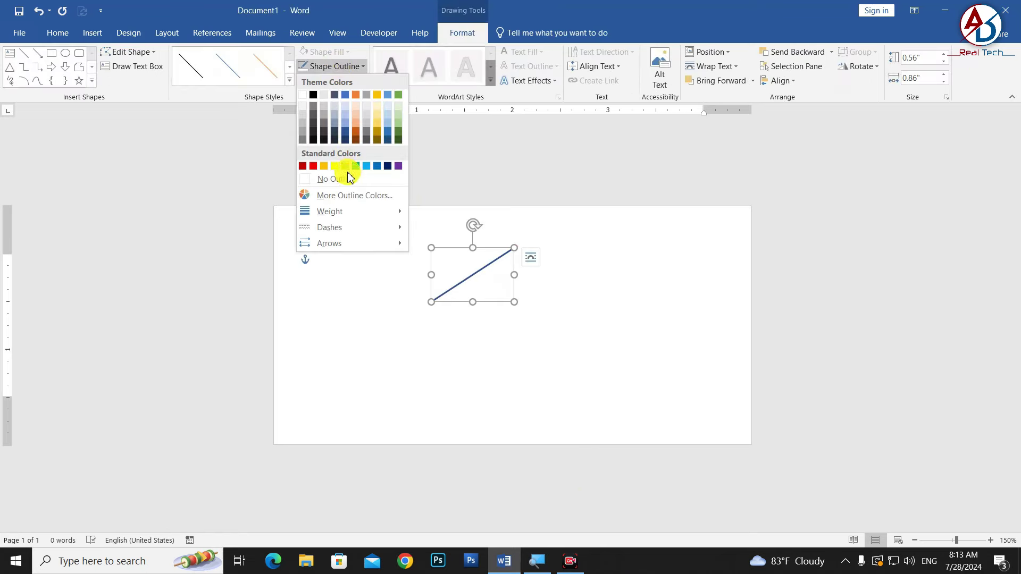
left_click(360, 195)
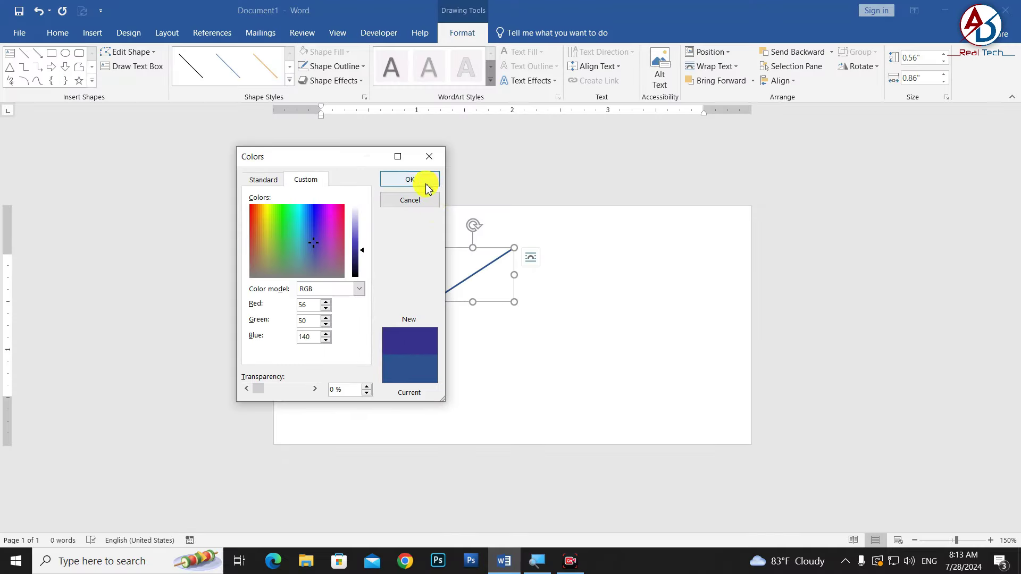
left_click(426, 181)
- Make the line's outline much thicker and shift it slightly right
left_click(341, 66)
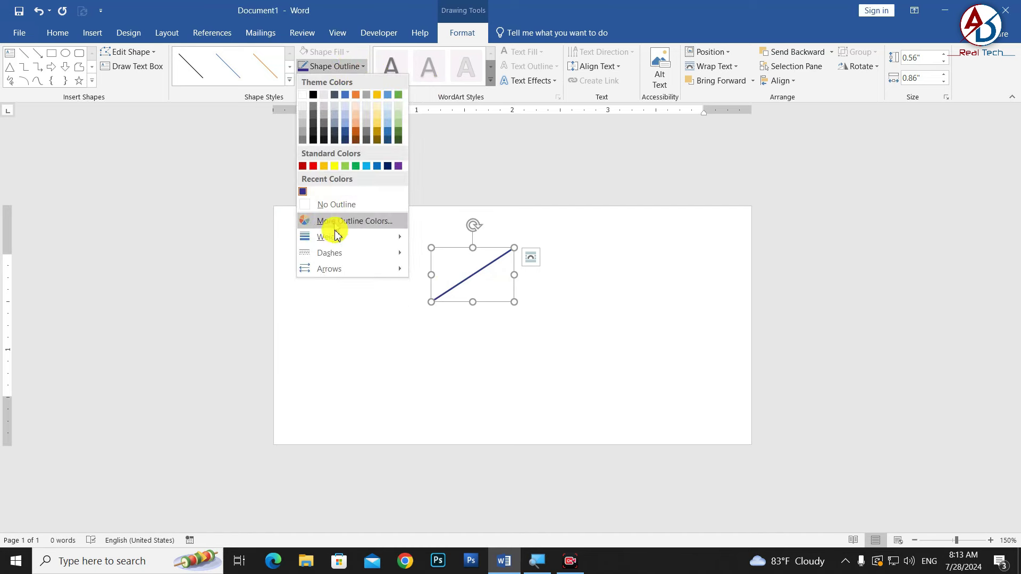
mouse_move(330, 237)
left_click(466, 340)
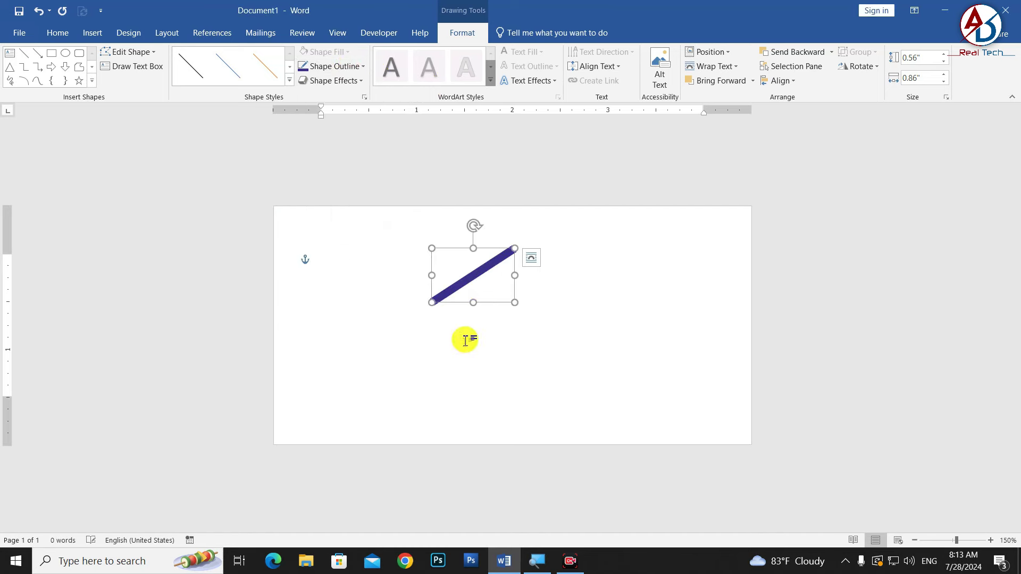
left_click_drag(489, 264, 506, 262)
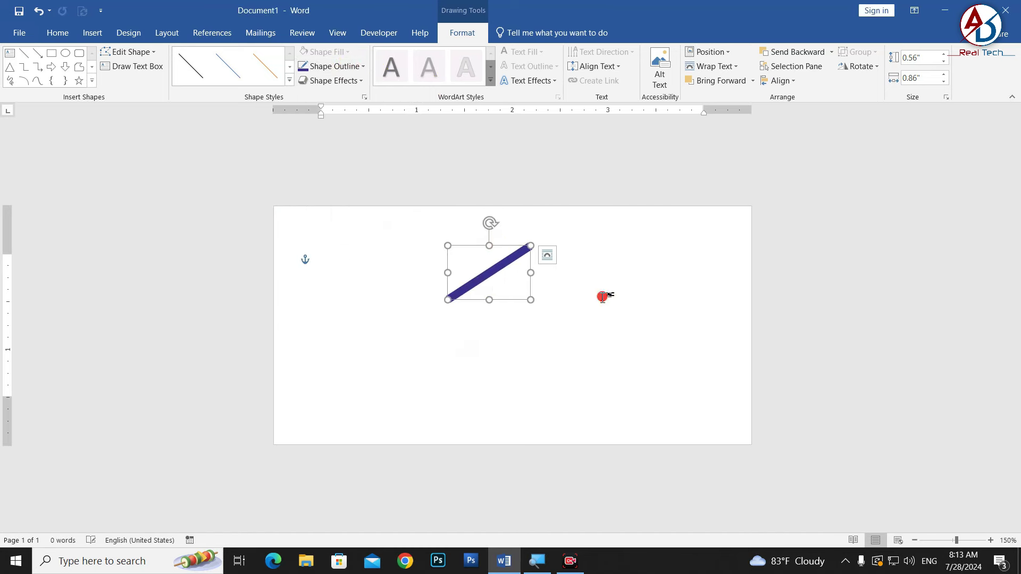
left_click(602, 296)
left_click(465, 289)
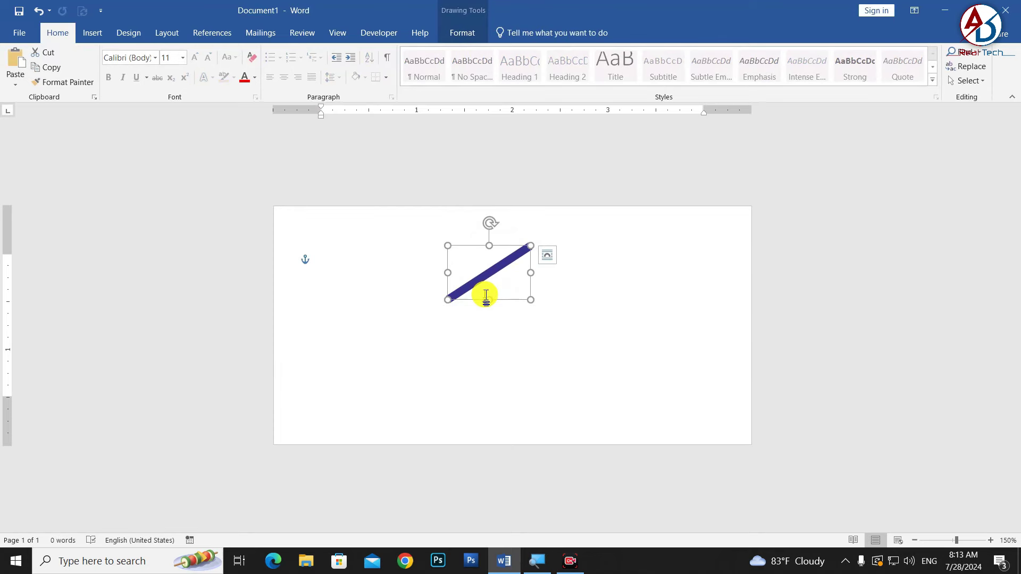
right_click(474, 281)
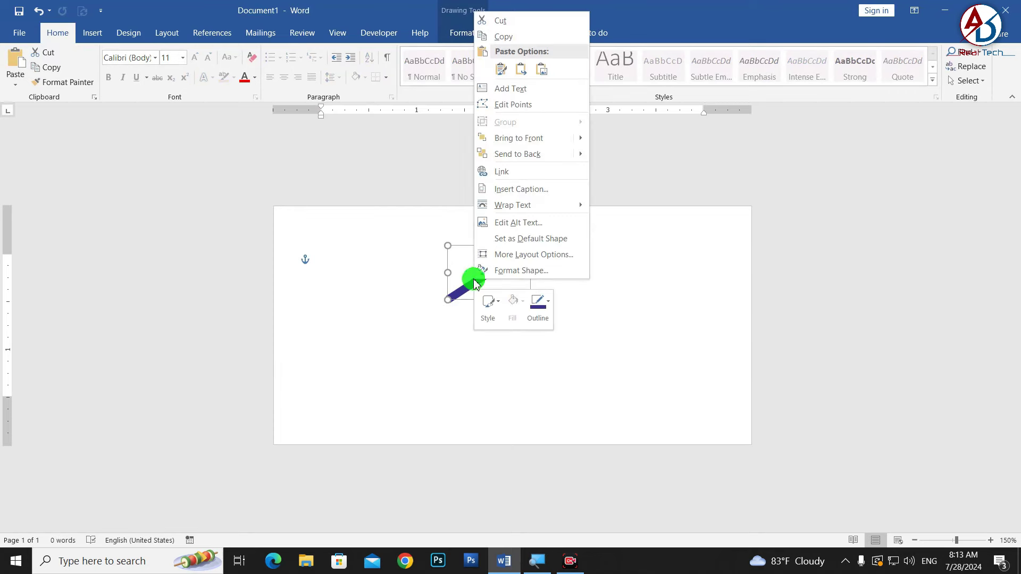
left_click(524, 269)
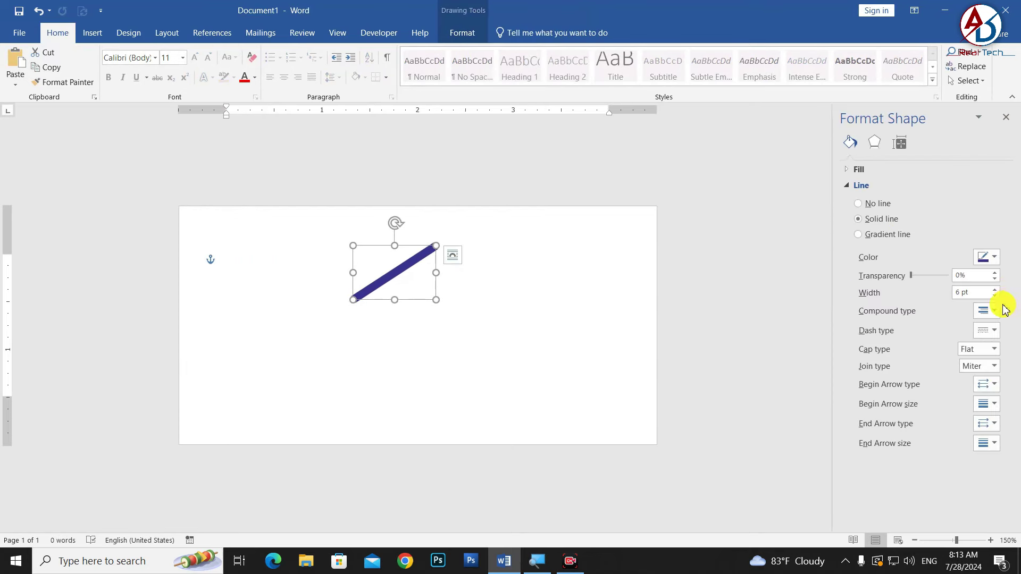
left_click(994, 290)
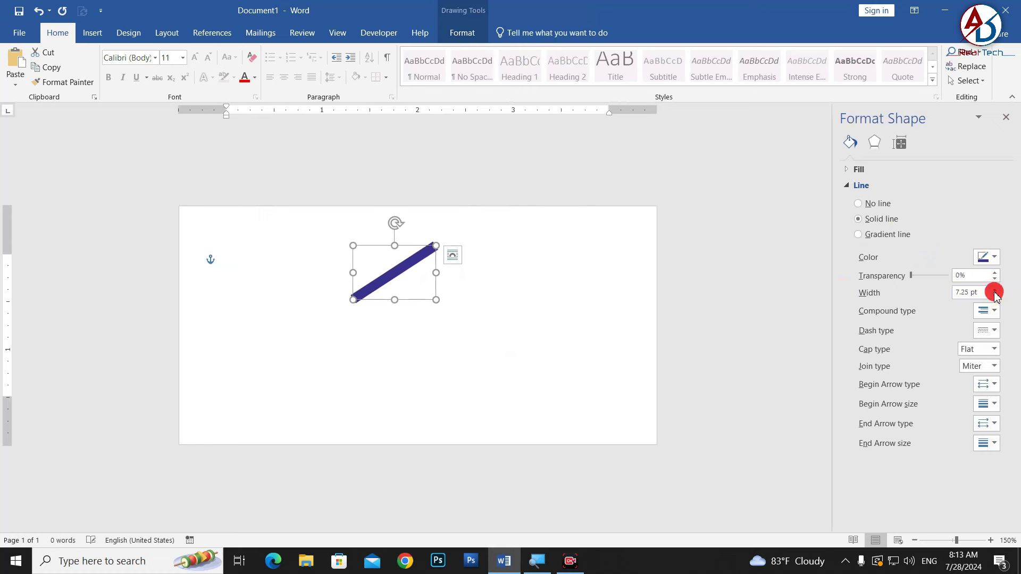
left_click(994, 290)
left_click(994, 290)
left_click(994, 290)
left_click(994, 290)
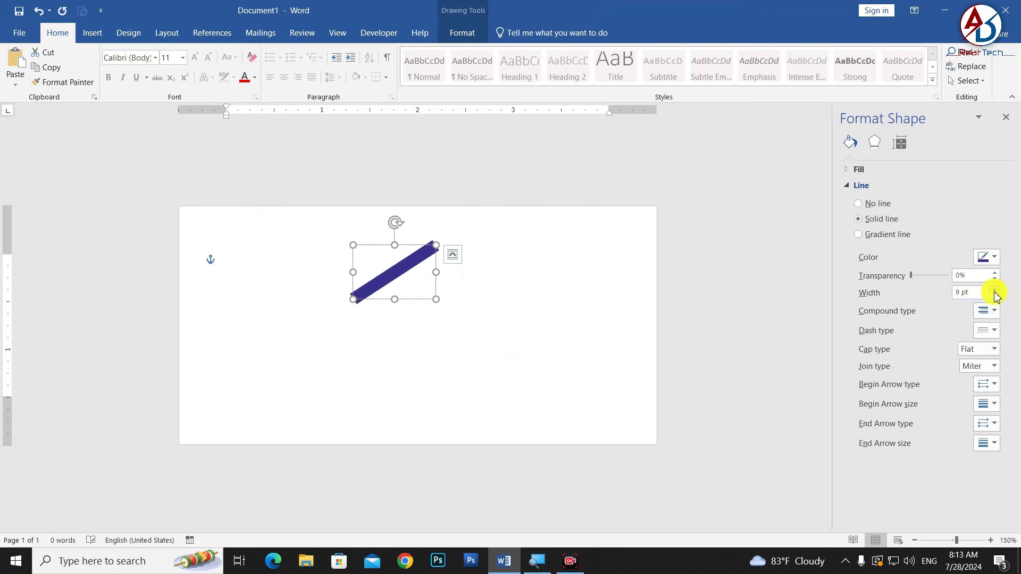
left_click(993, 296)
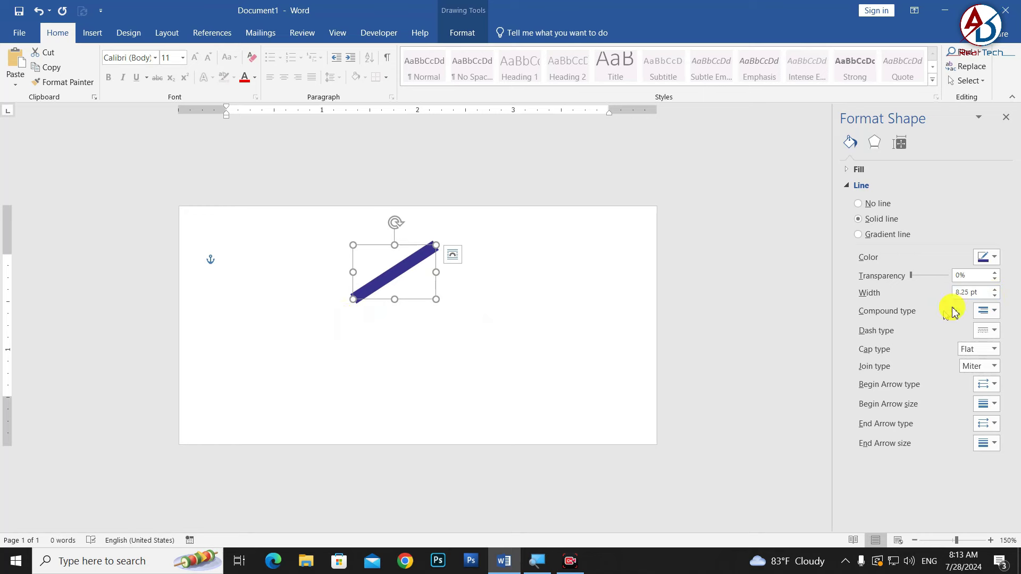
left_click(994, 296)
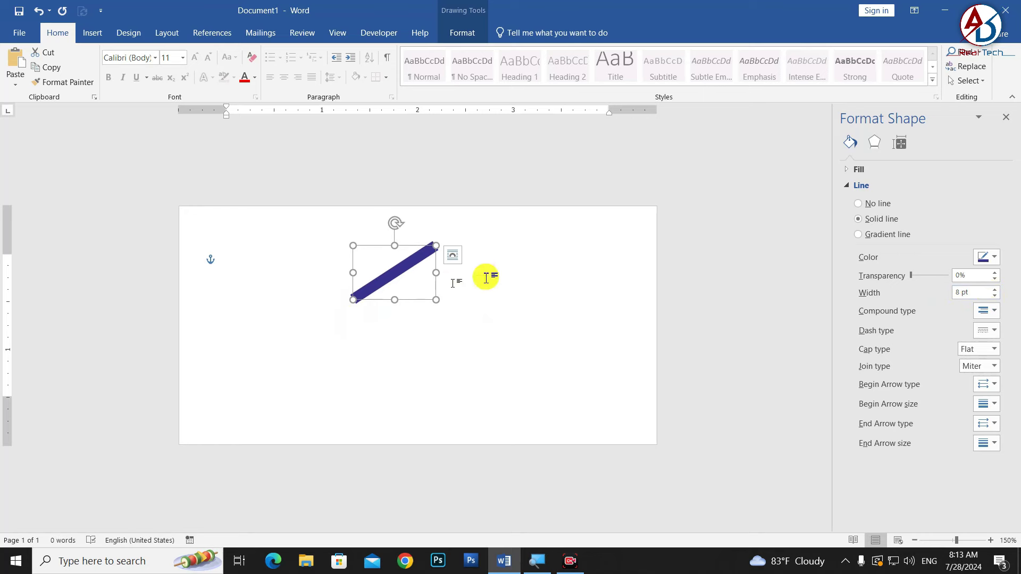
left_click(1005, 117)
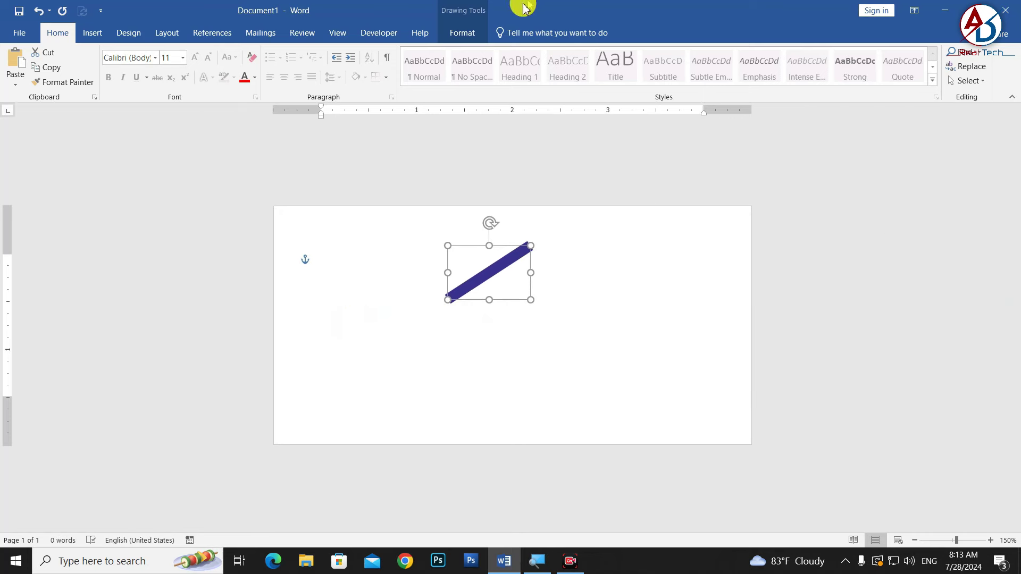
left_click(464, 40)
left_click(131, 52)
left_click(137, 84)
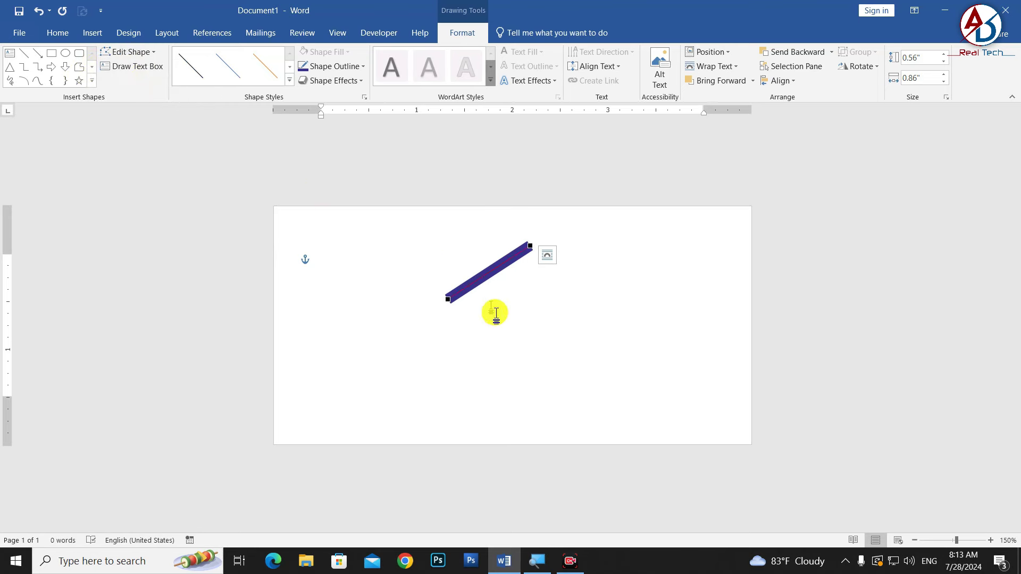
scroll(495, 313, "up", 5, "ctrl")
scroll(456, 319, "up", 1, "ctrl")
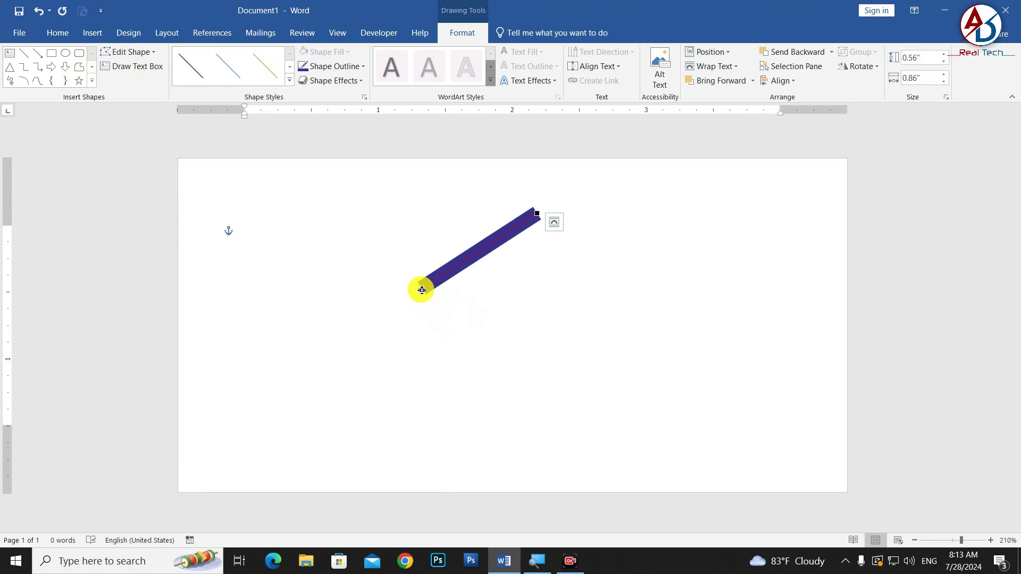
left_click_drag(422, 290, 420, 292)
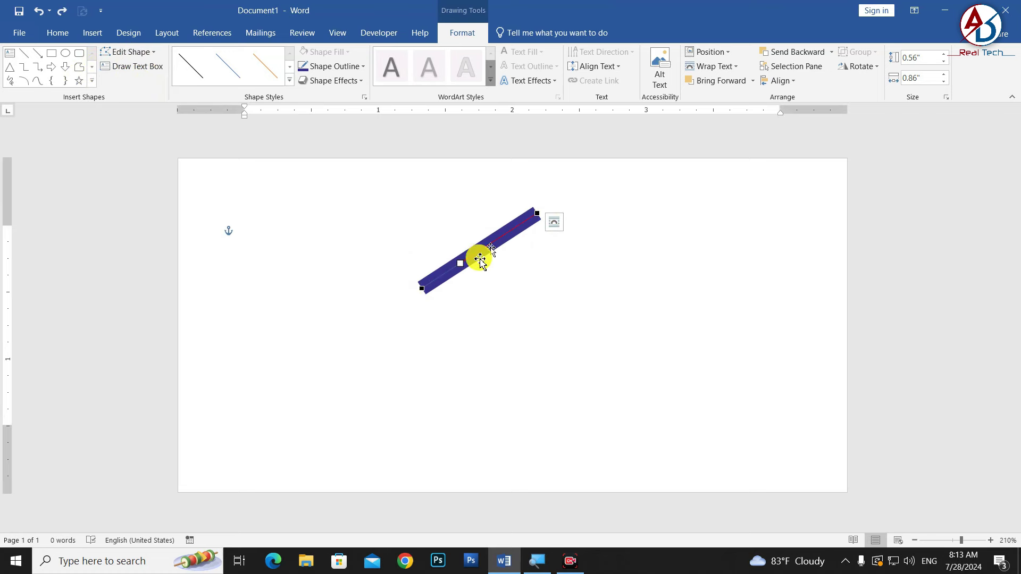
left_click_drag(460, 263, 474, 293)
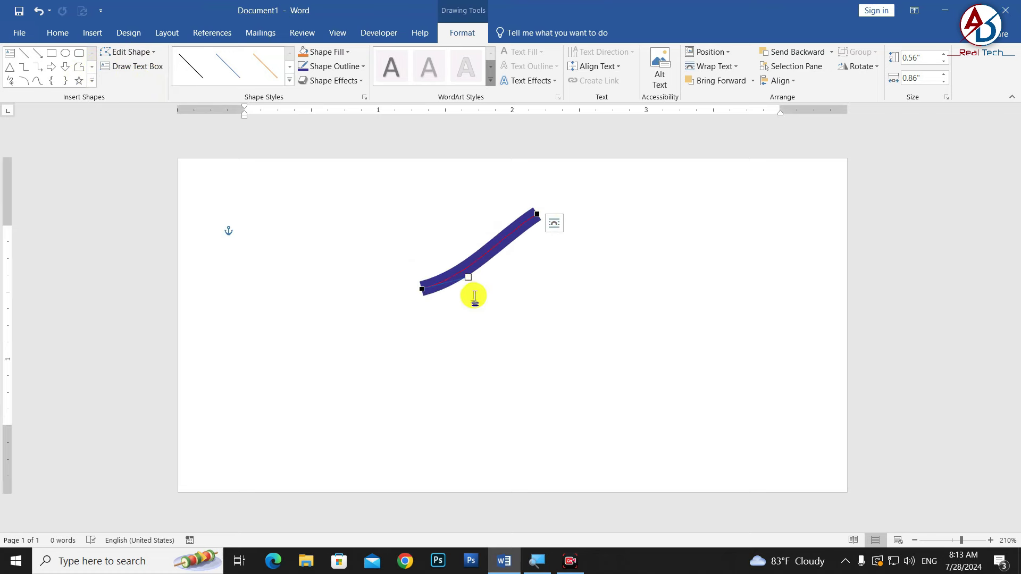
key("ctrl+z")
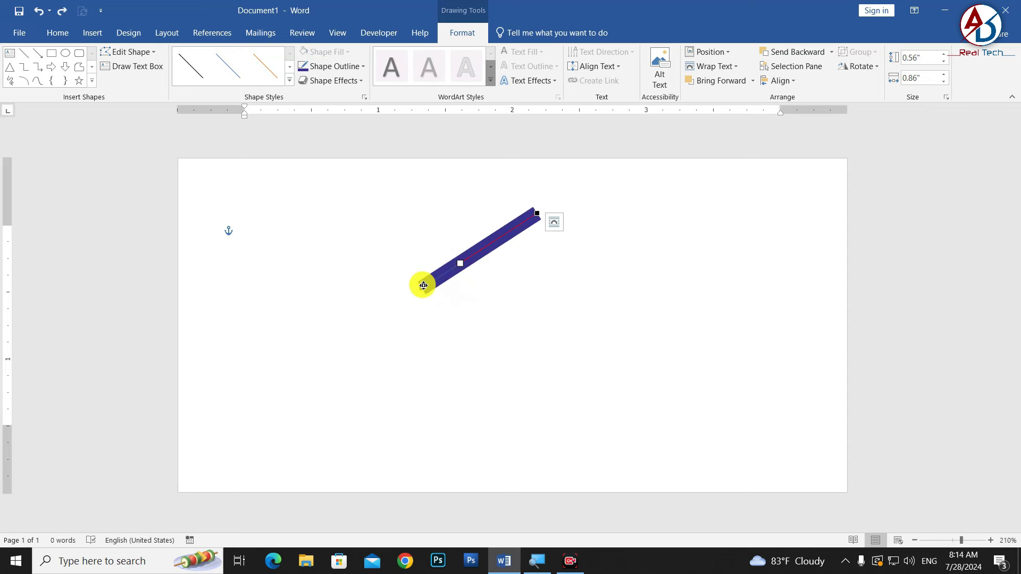
- Copy the indigo line, flip the copy horizontally, and join both at a peak
left_click(444, 308)
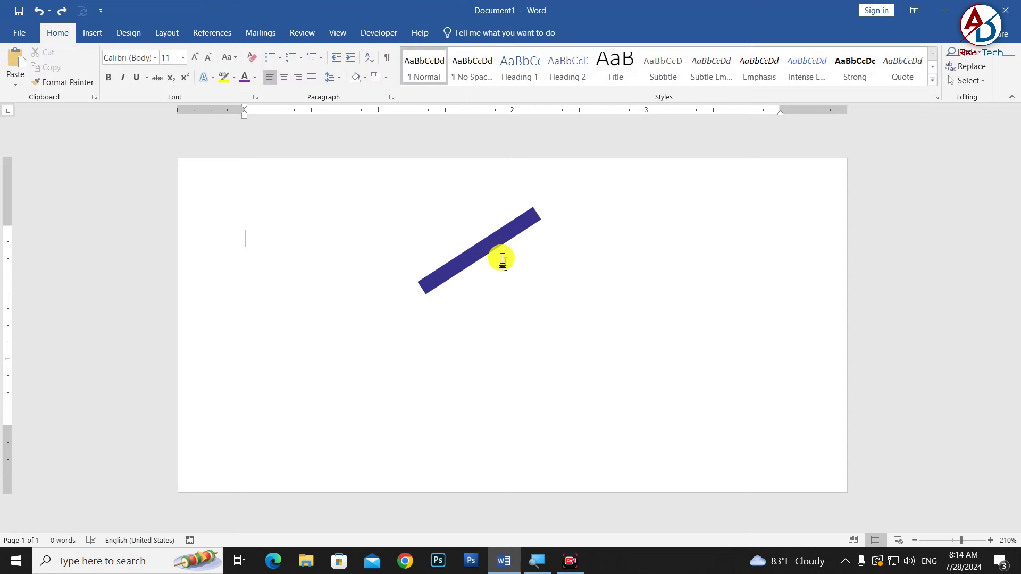
left_click_drag(503, 239, 533, 225)
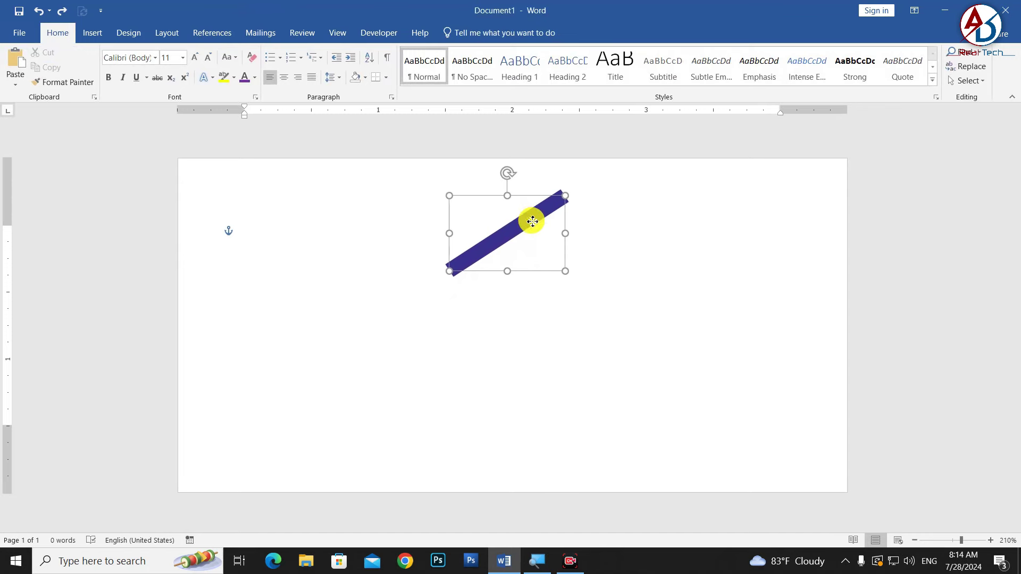
left_click_drag(537, 234, 664, 234)
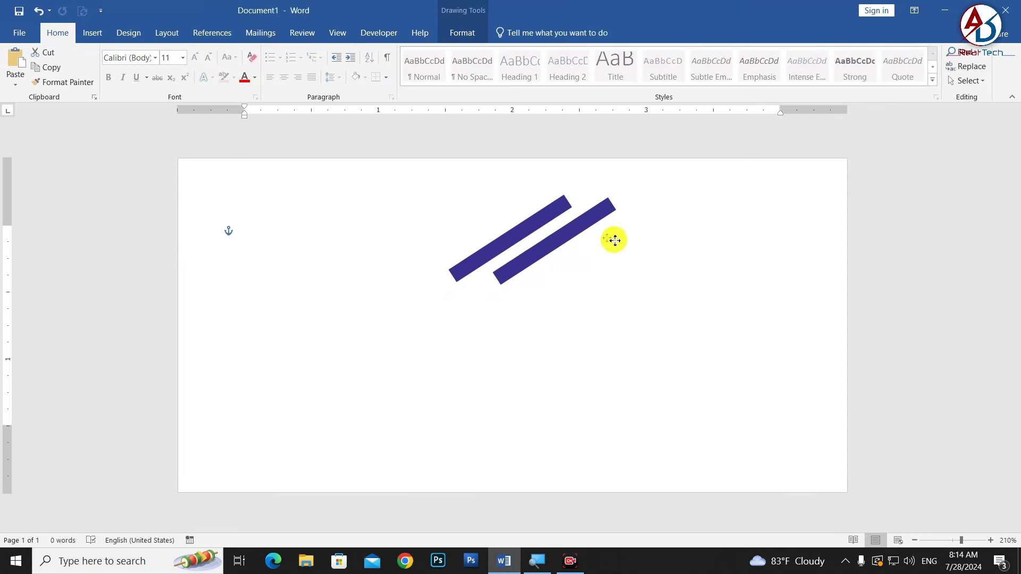
left_click(467, 33)
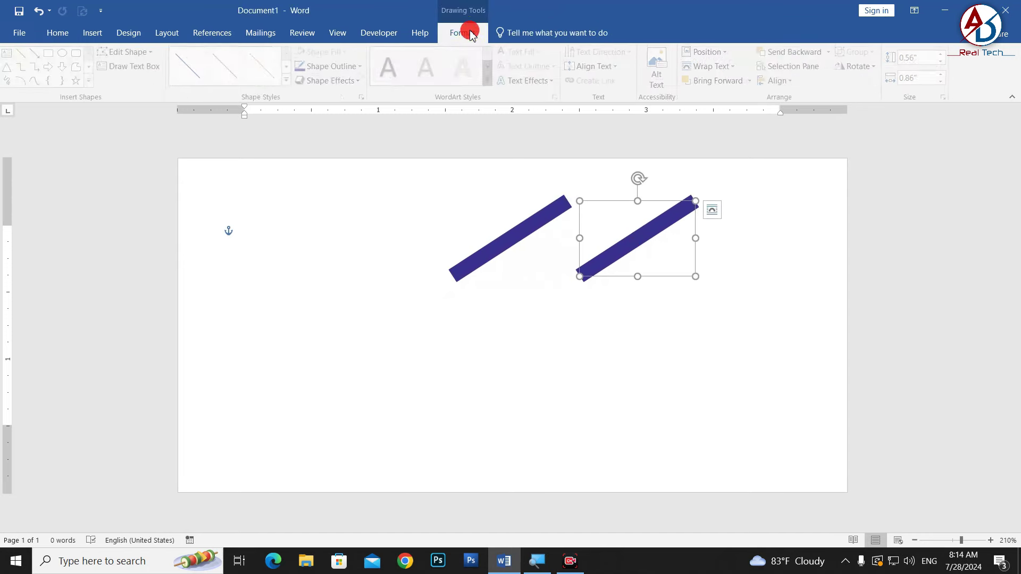
left_click(868, 67)
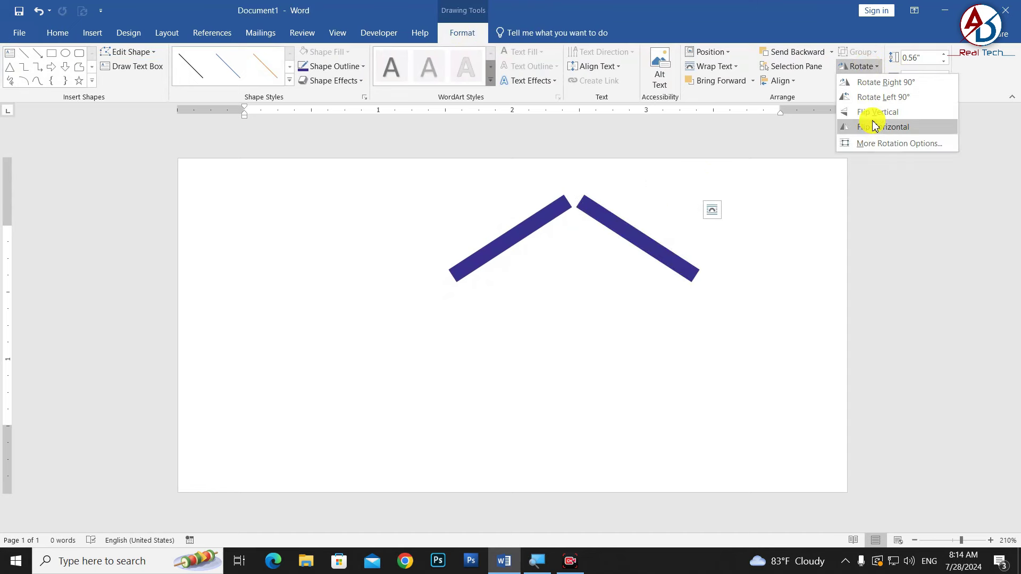
left_click(874, 127)
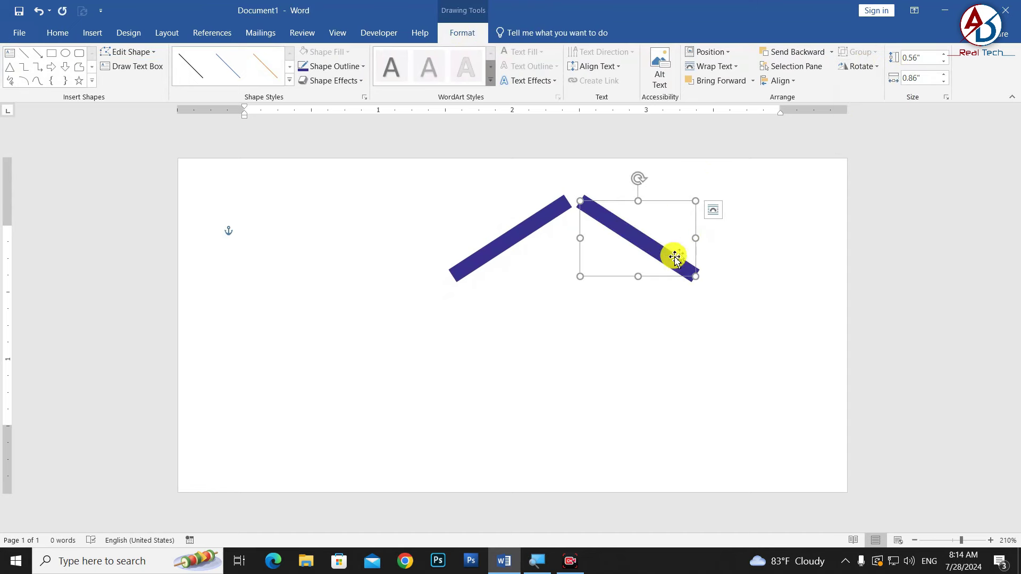
left_click_drag(644, 245, 627, 243)
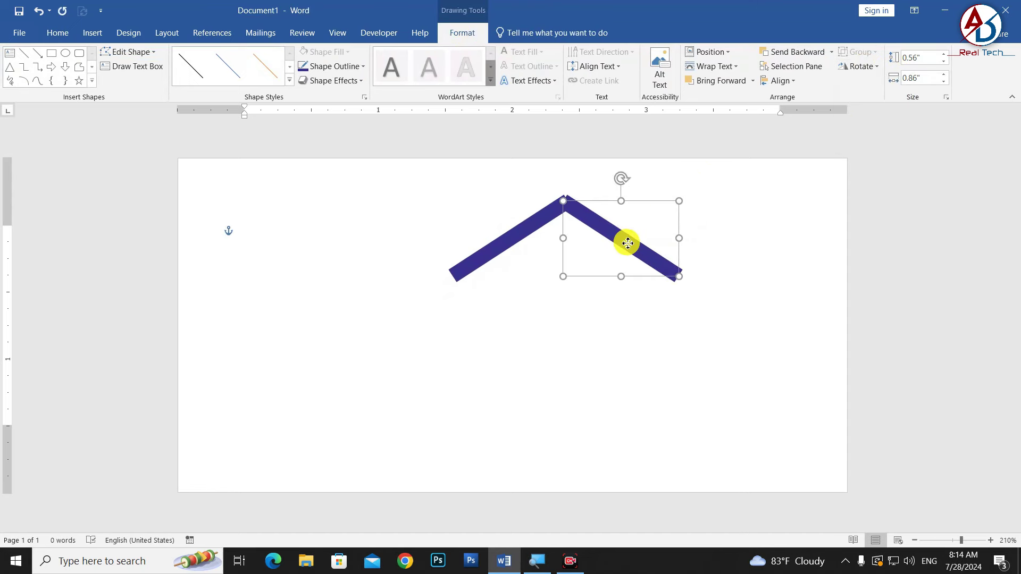
left_click(514, 236)
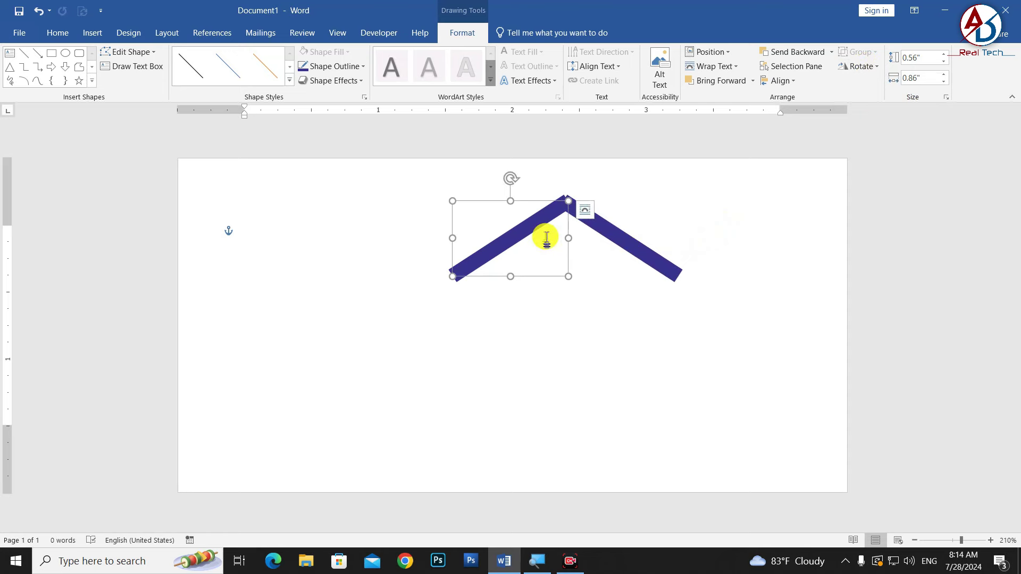
key("ctrl+Right")
key("ctrl+Right")
key("ctrl+Right")
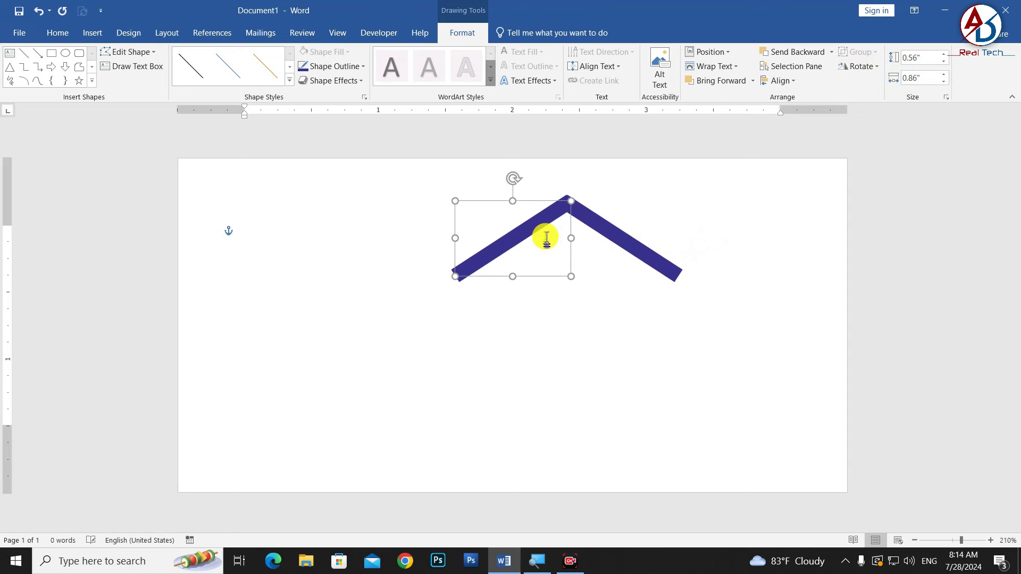
key("ctrl+Right")
left_click(654, 325)
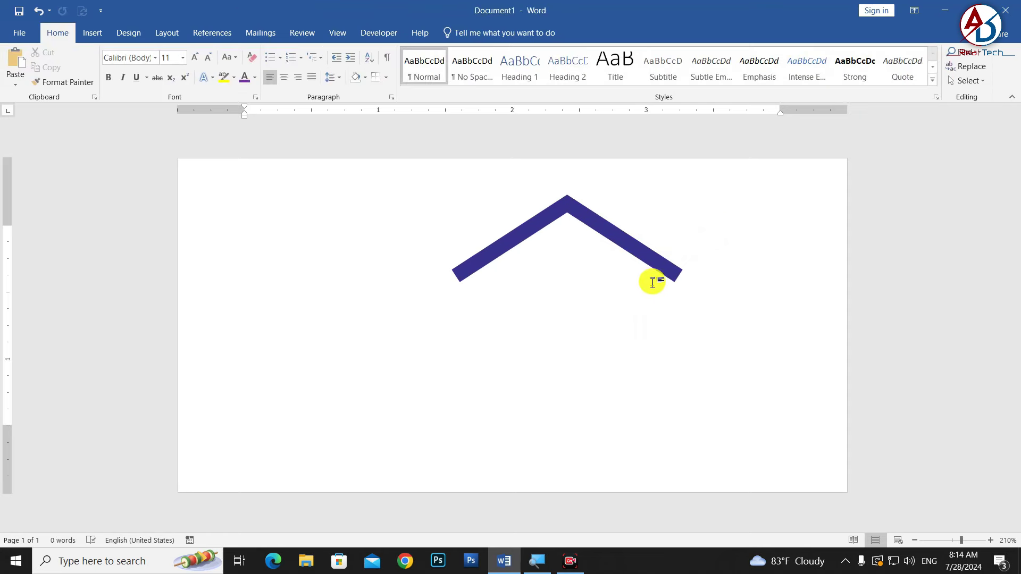
- Draw a trial horizontal line below the roof, then delete it
left_click(92, 33)
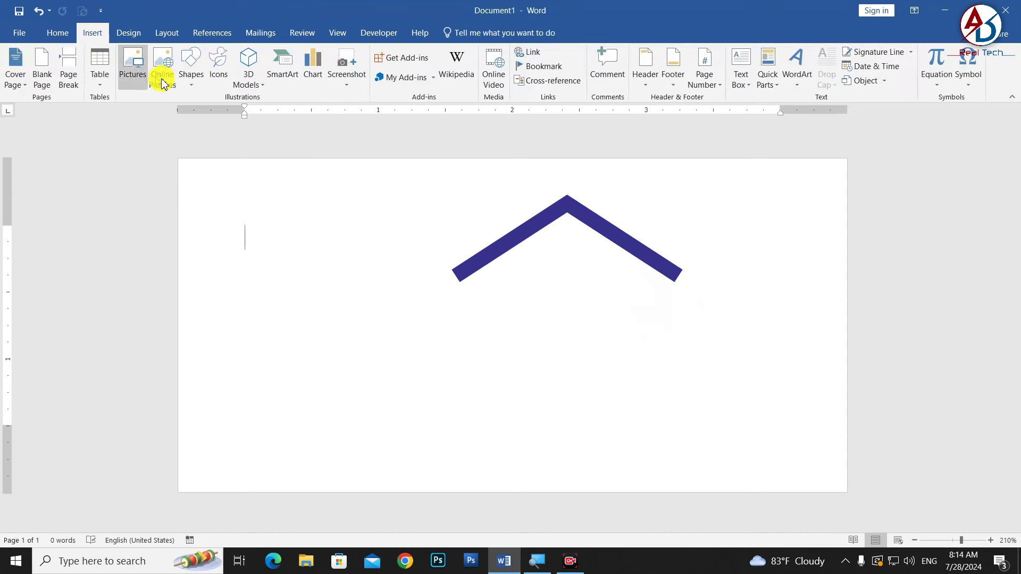
left_click(196, 84)
left_click(201, 115)
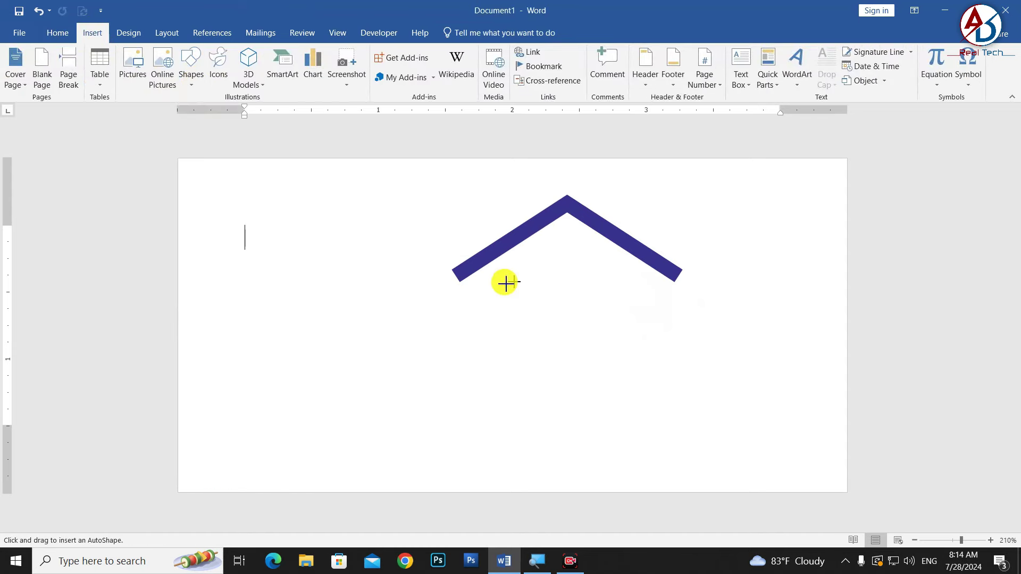
left_click_drag(430, 288, 723, 292)
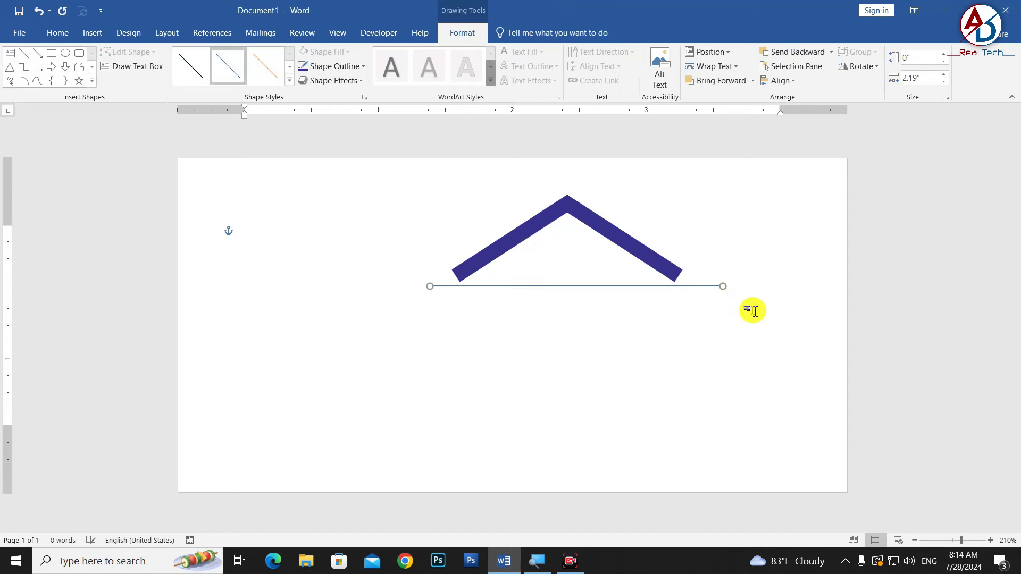
key("Up")
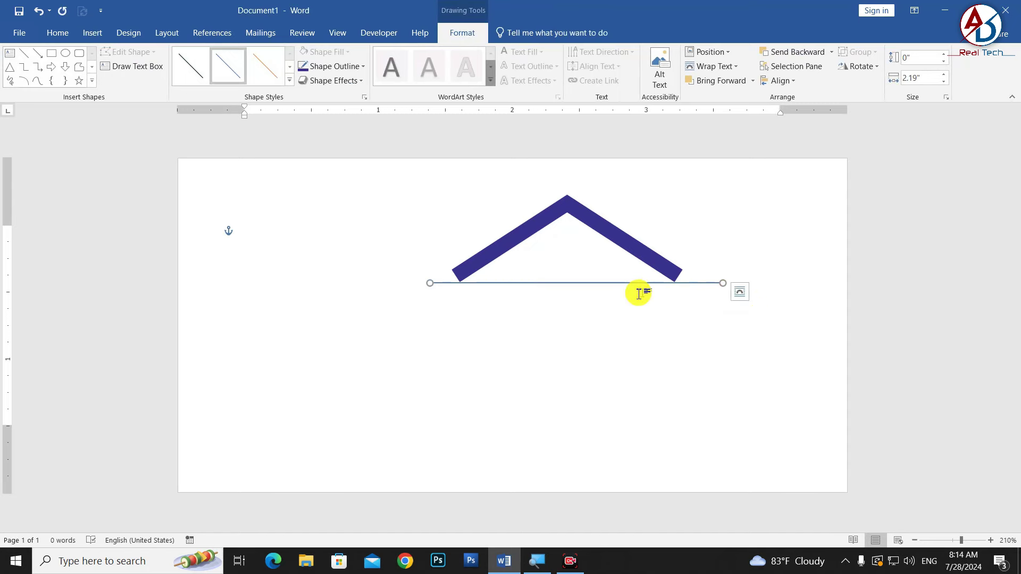
key("Delete")
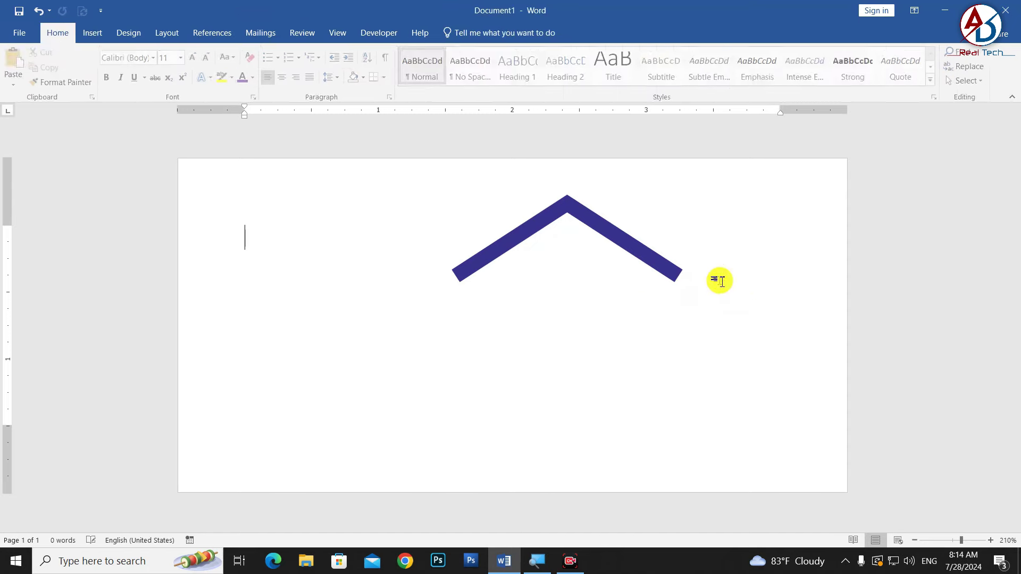
- Move both roof arms together slightly right and up
left_click(499, 244)
left_click(628, 244, "shift")
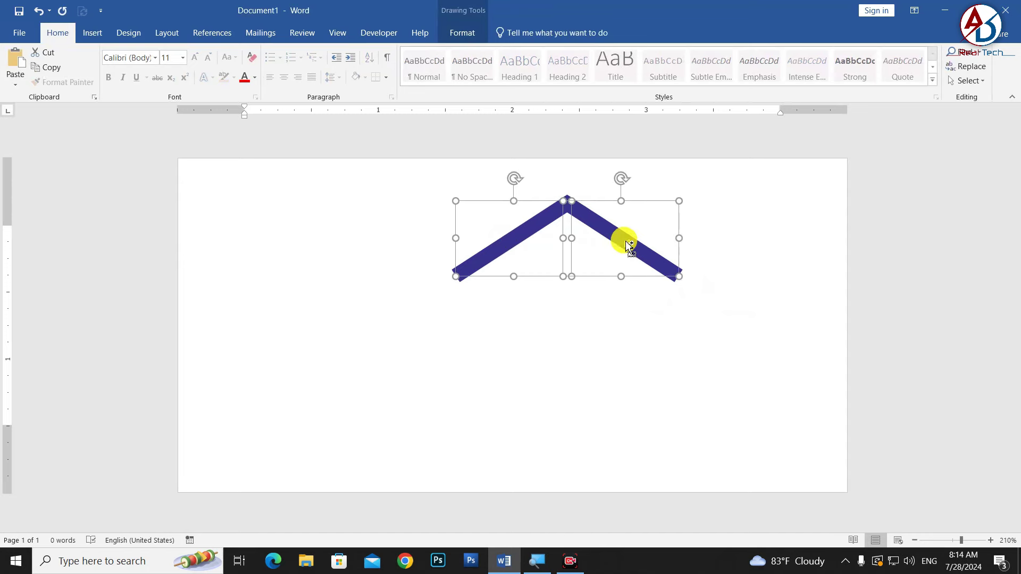
left_click_drag(635, 242, 663, 236)
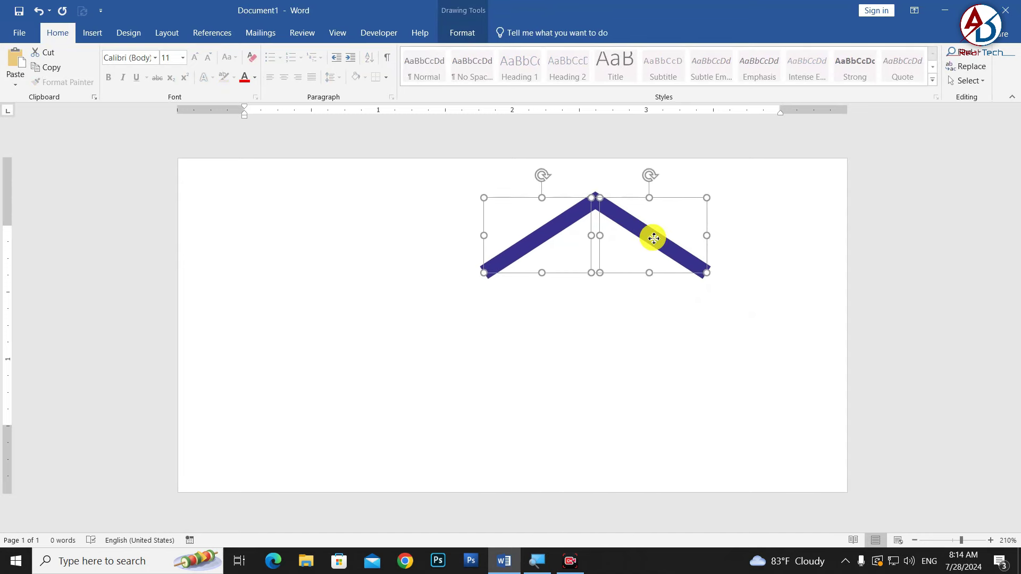
left_click(680, 274)
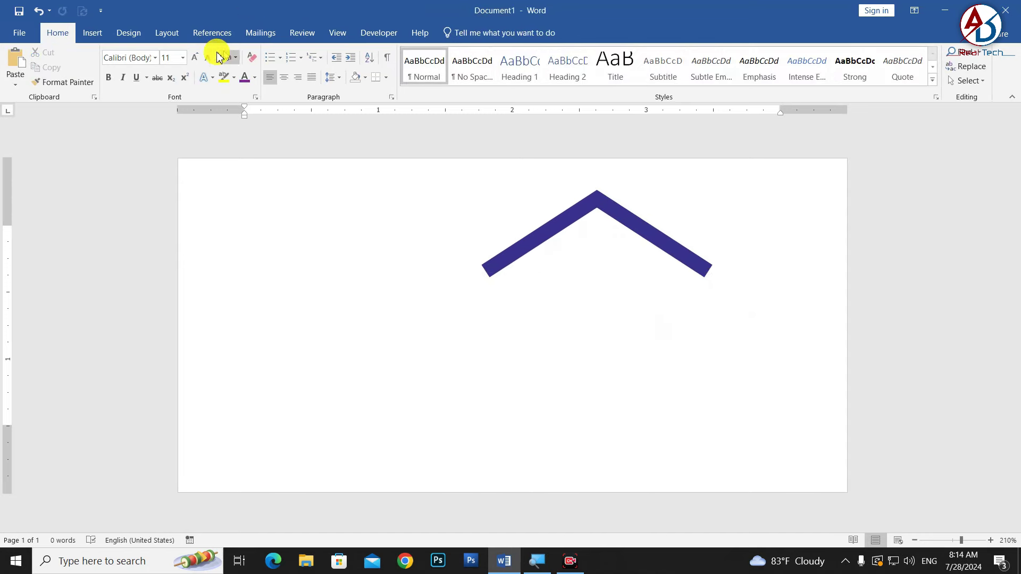
left_click(91, 33)
left_click(192, 66)
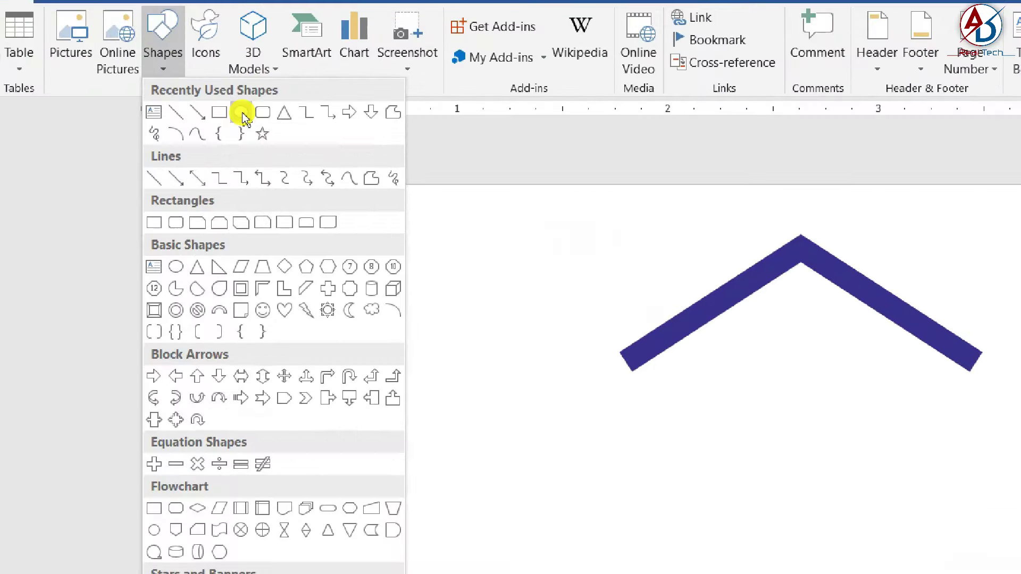
- Draw a small oval, fill it dark blue, remove its outline, and move it to the apex
left_click(242, 113)
left_click_drag(576, 285, 590, 314)
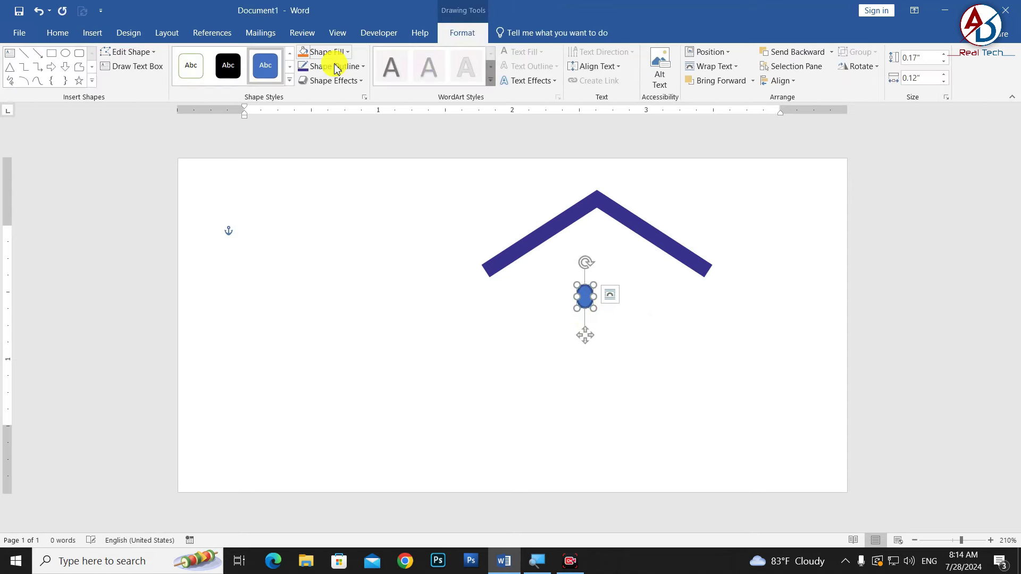
left_click(321, 52)
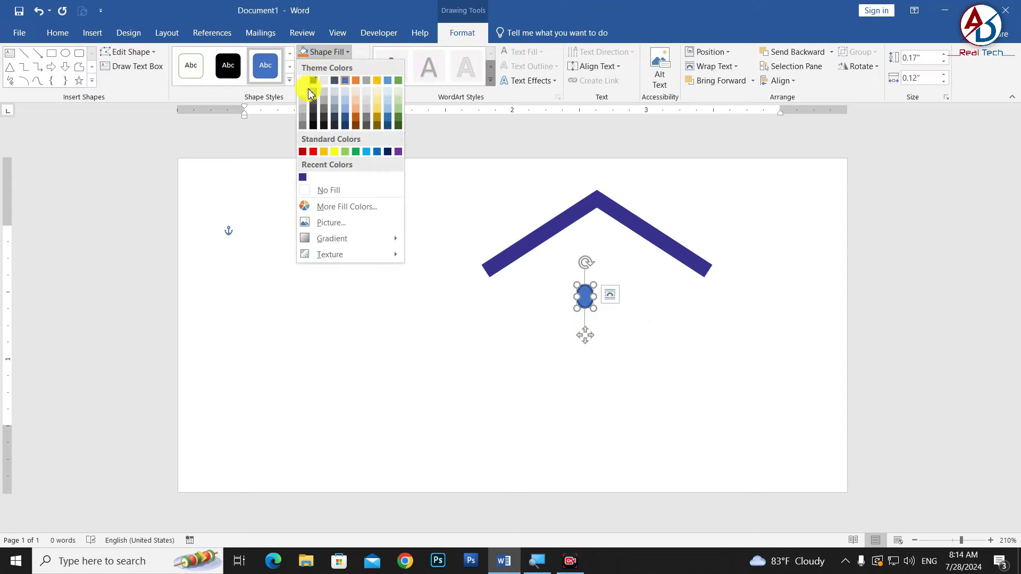
left_click(303, 177)
left_click(331, 66)
left_click(339, 204)
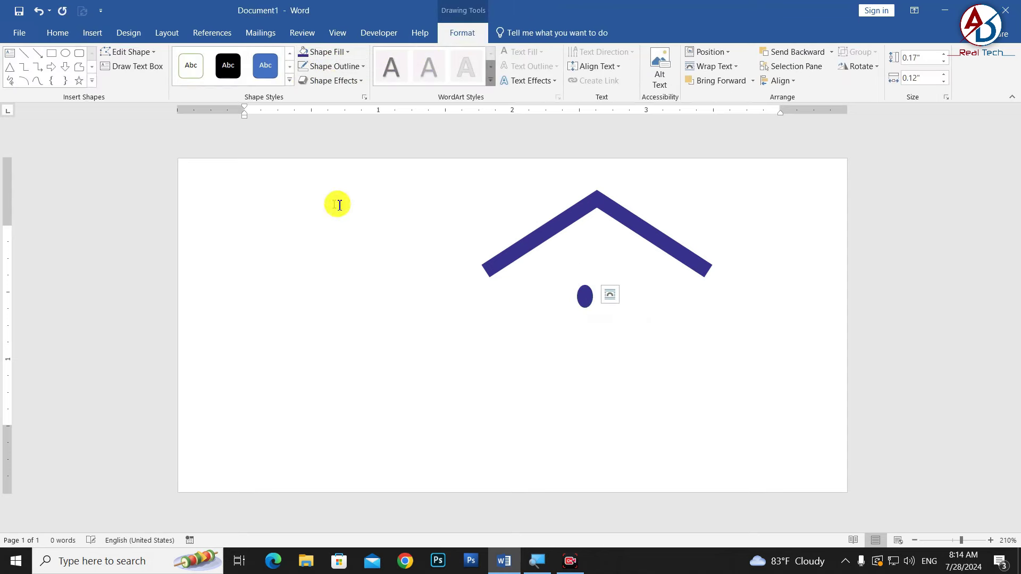
left_click_drag(591, 305, 601, 199)
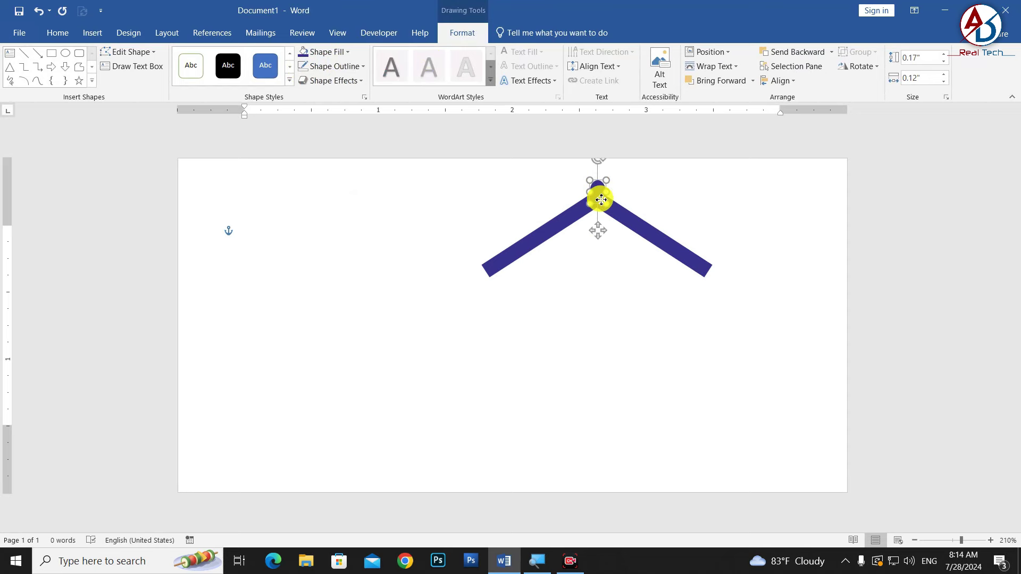
left_click(700, 230)
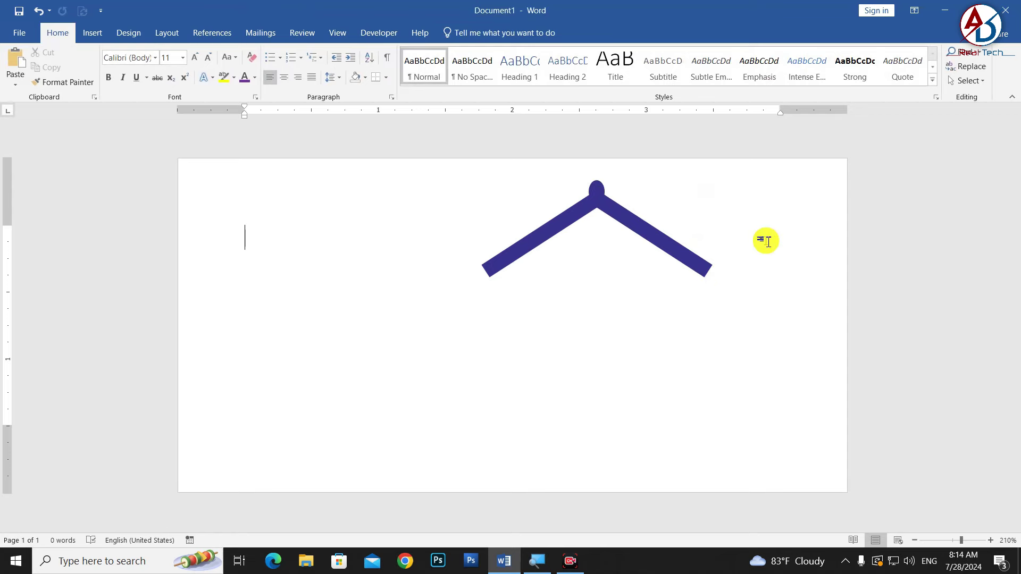
scroll(630, 326, "up", 2)
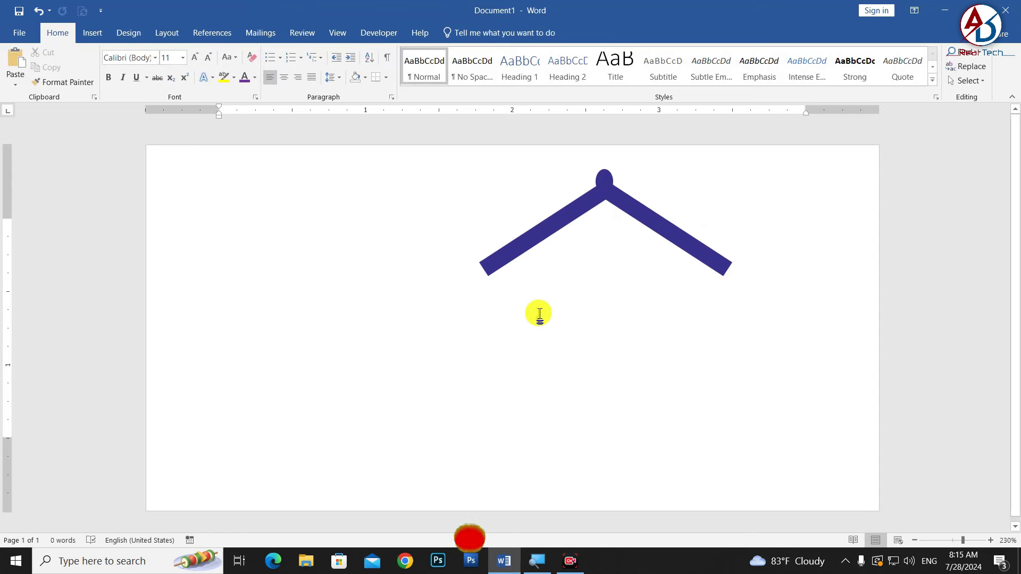
- Draw a narrow freeform triangle under the left roof bar from just below the apex, then enter Edit Points
left_click(90, 33)
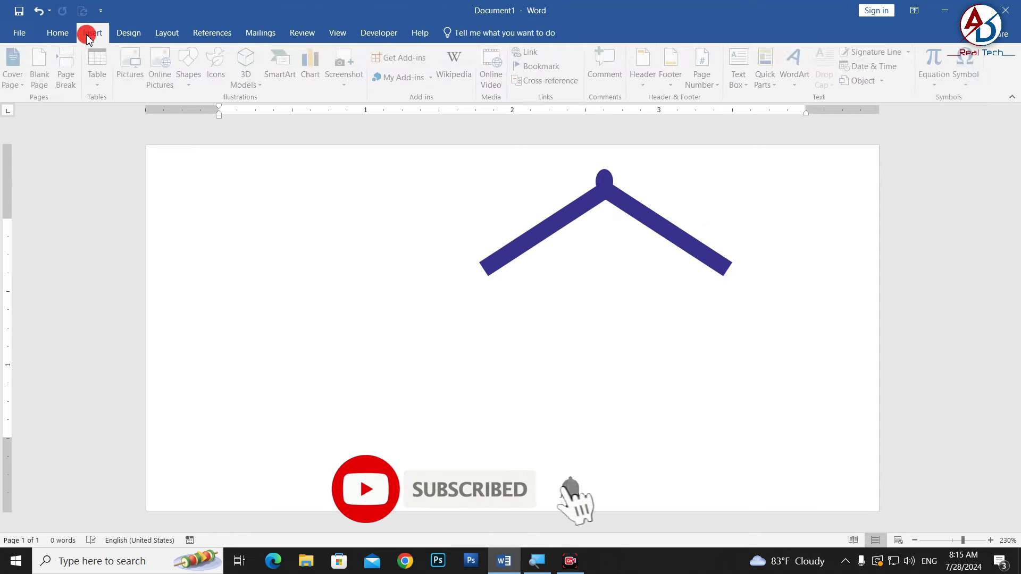
left_click(191, 70)
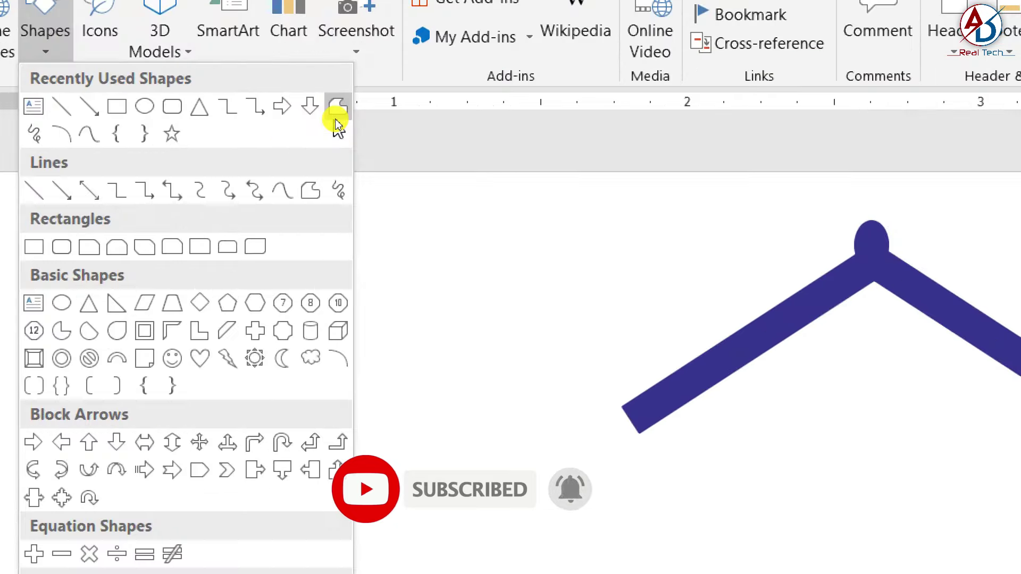
left_click(336, 118)
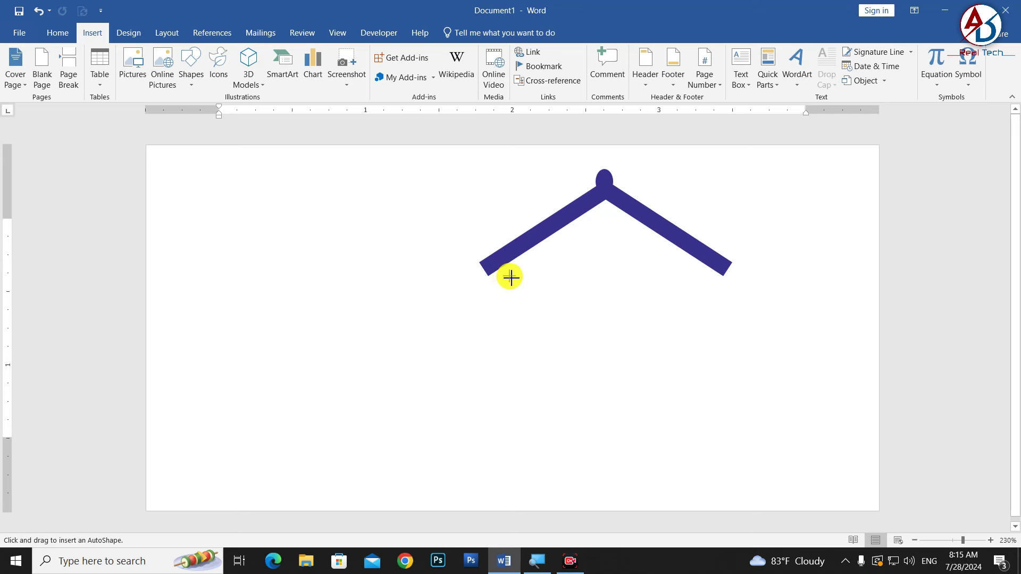
left_click_drag(510, 277, 601, 220)
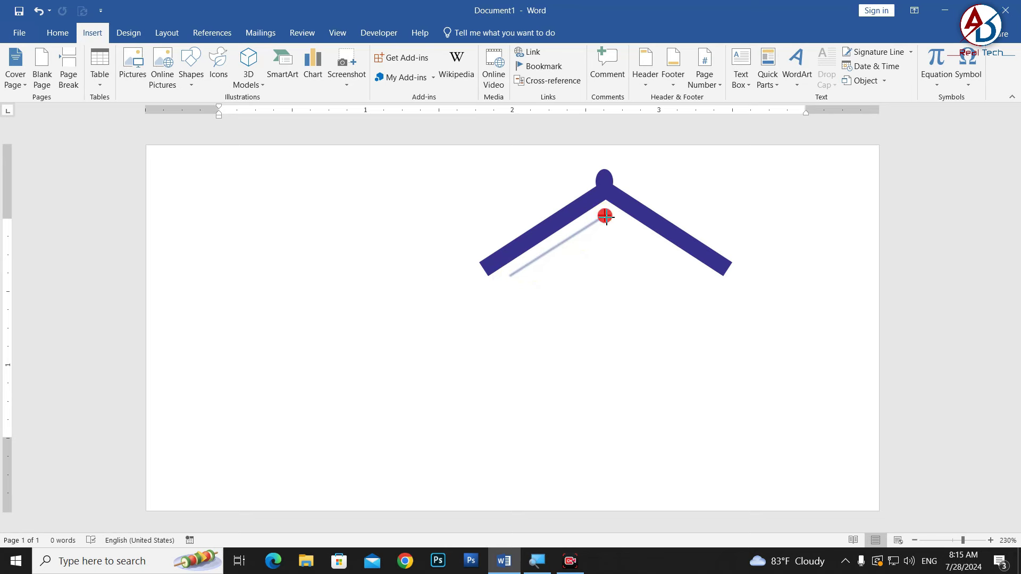
left_click(606, 217)
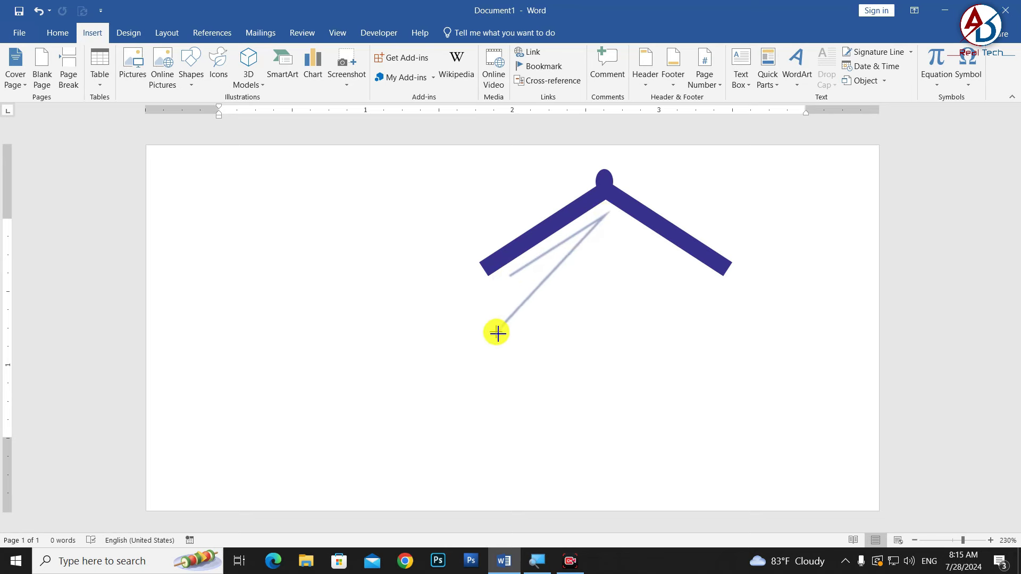
left_click(513, 311)
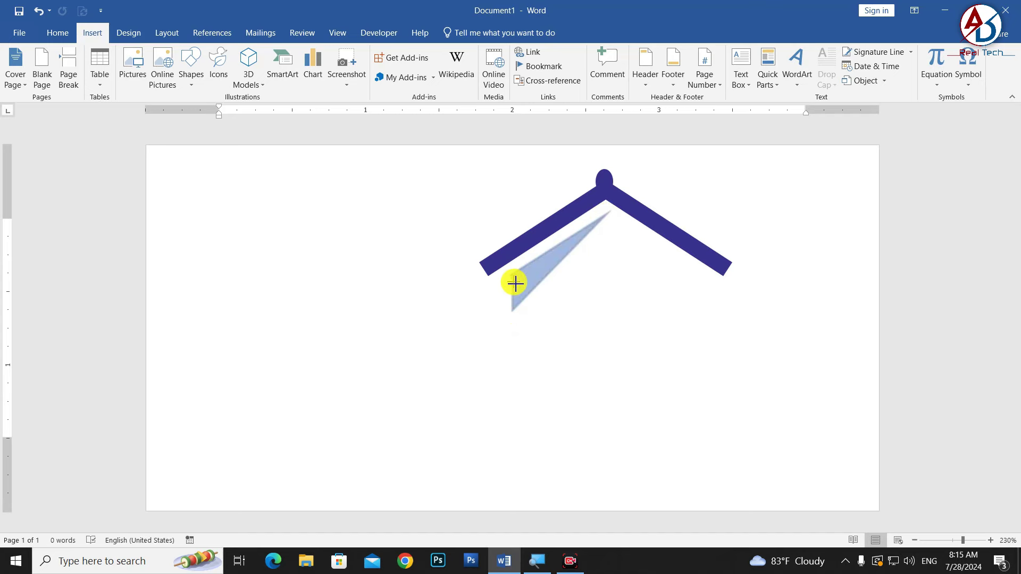
left_click(512, 278)
scroll(535, 289, "up", 7)
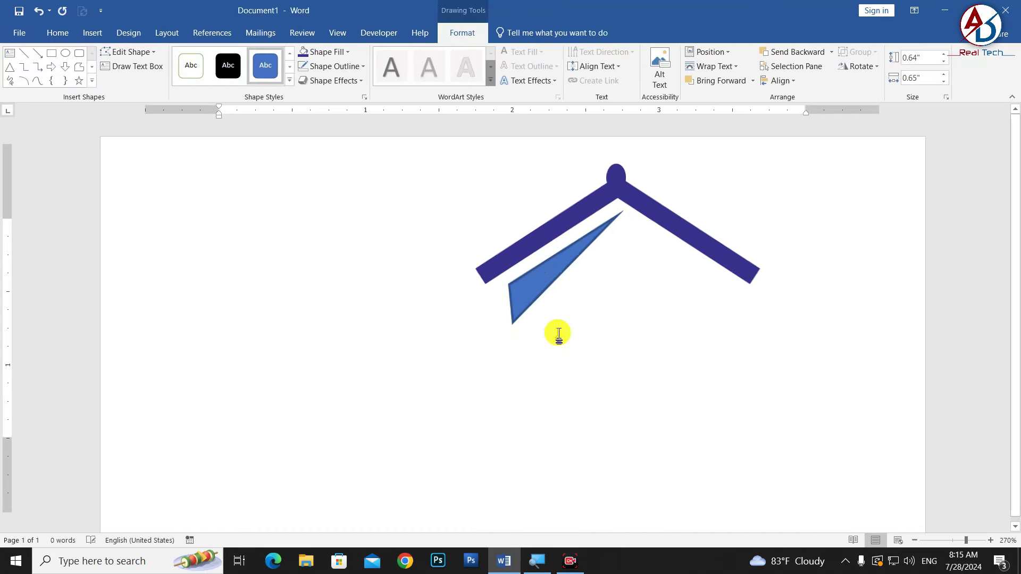
left_click(124, 51)
left_click(144, 87)
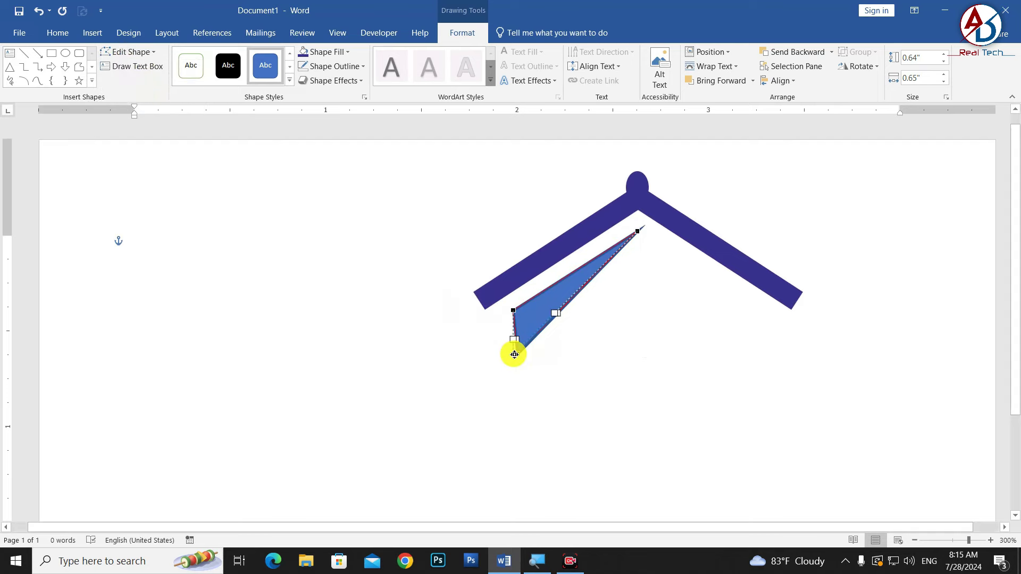
- Remove the blue triangle's outline
left_click(577, 381)
scroll(524, 319, "down", 6, "ctrl")
scroll(524, 340, "down", 5, "ctrl")
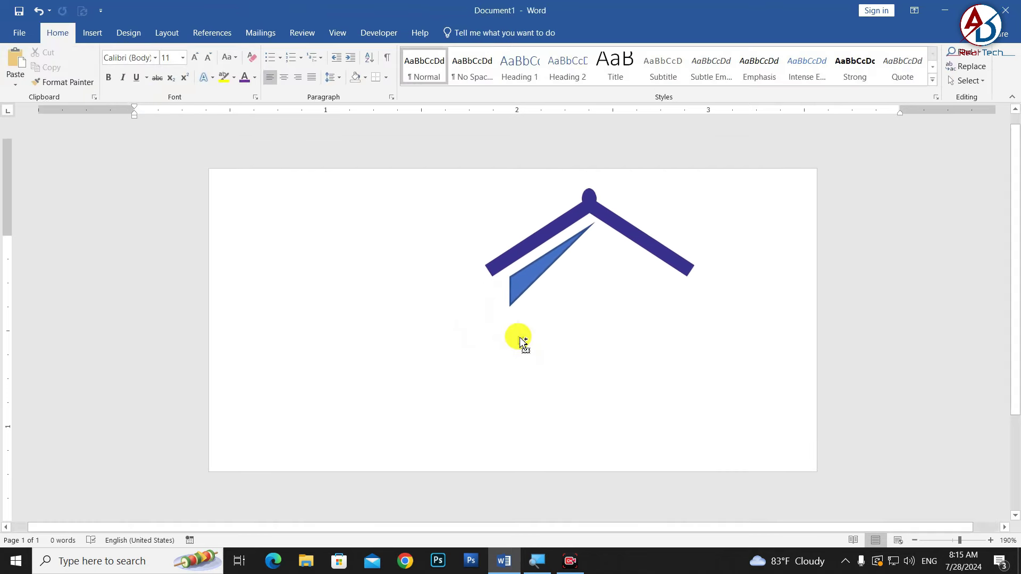
scroll(523, 341, "up", 2, "ctrl")
left_click(560, 259)
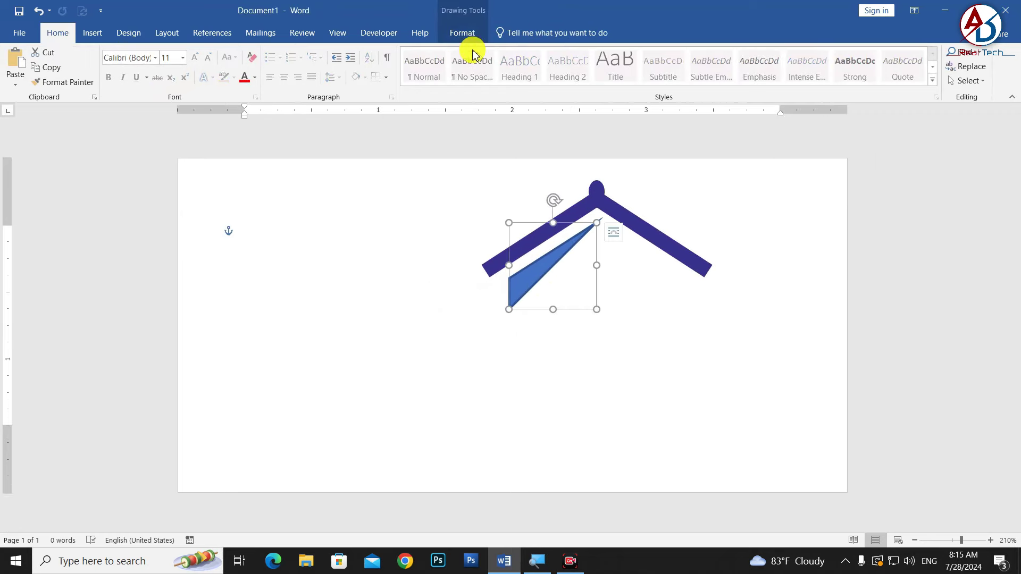
left_click(462, 32)
left_click(340, 66)
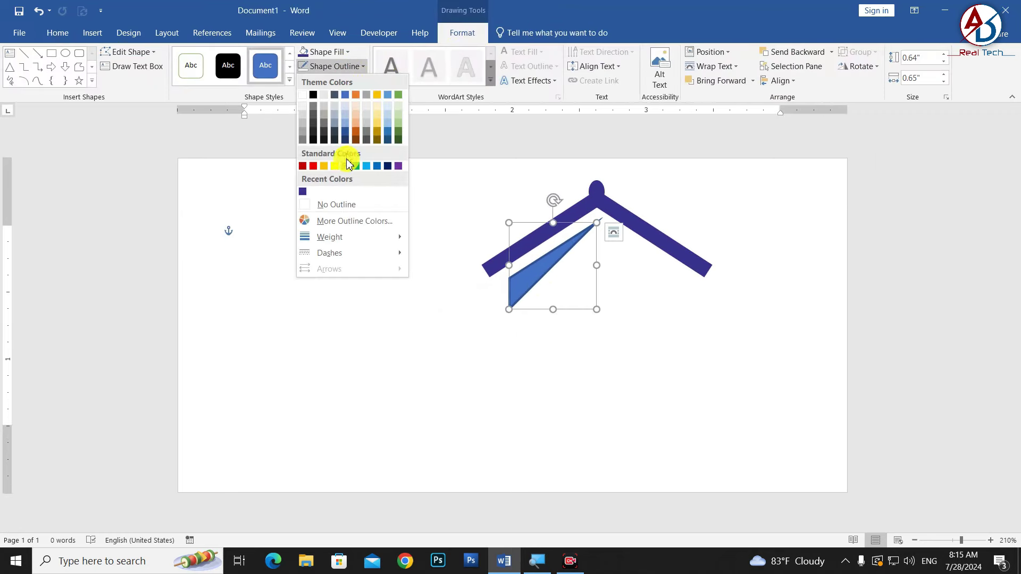
left_click(336, 204)
- Nudge the triangle up and edit its points to curve the right edge
left_click(576, 310)
scroll(569, 309, "up", 4)
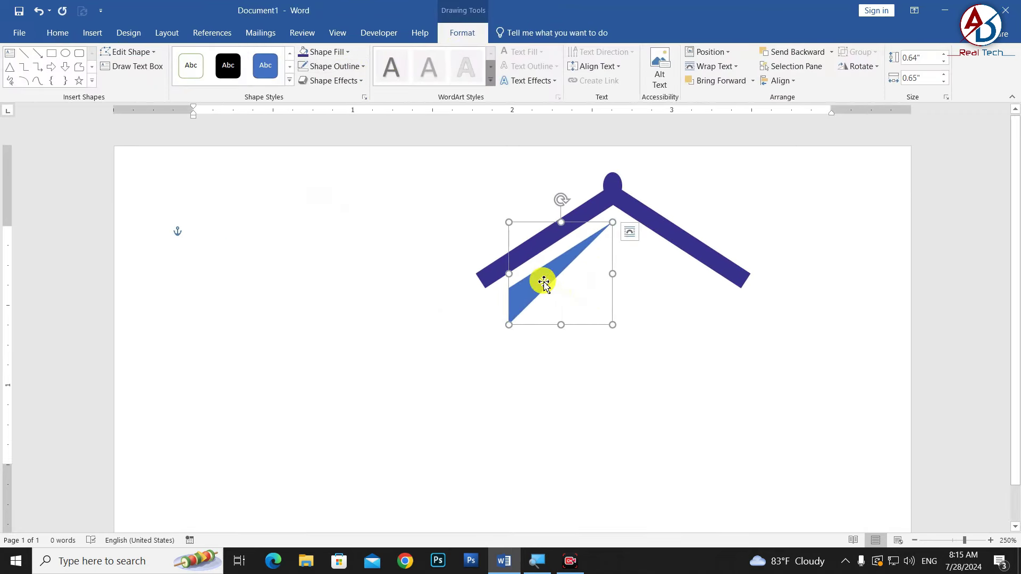
left_click_drag(543, 283, 540, 274)
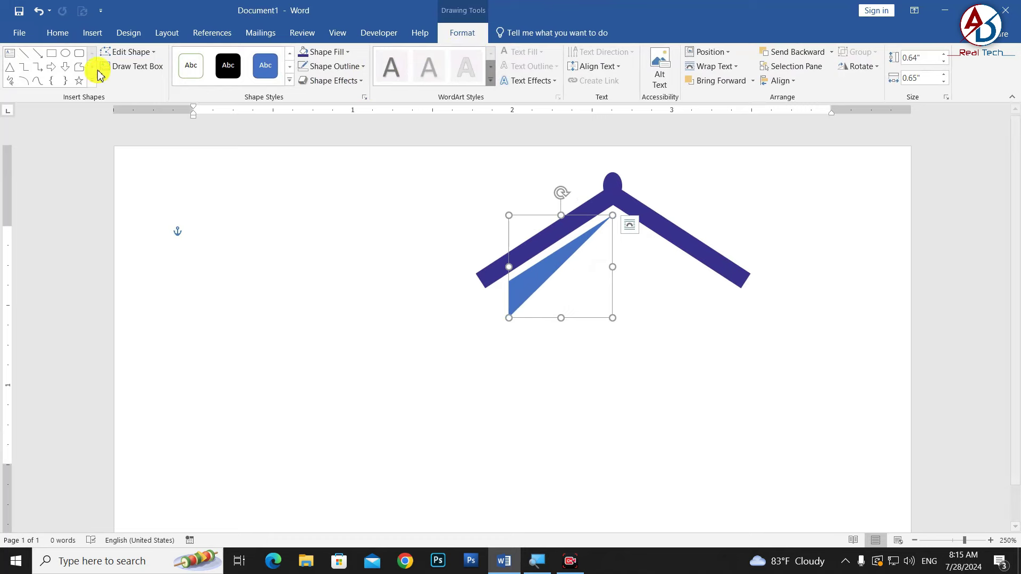
left_click(130, 52)
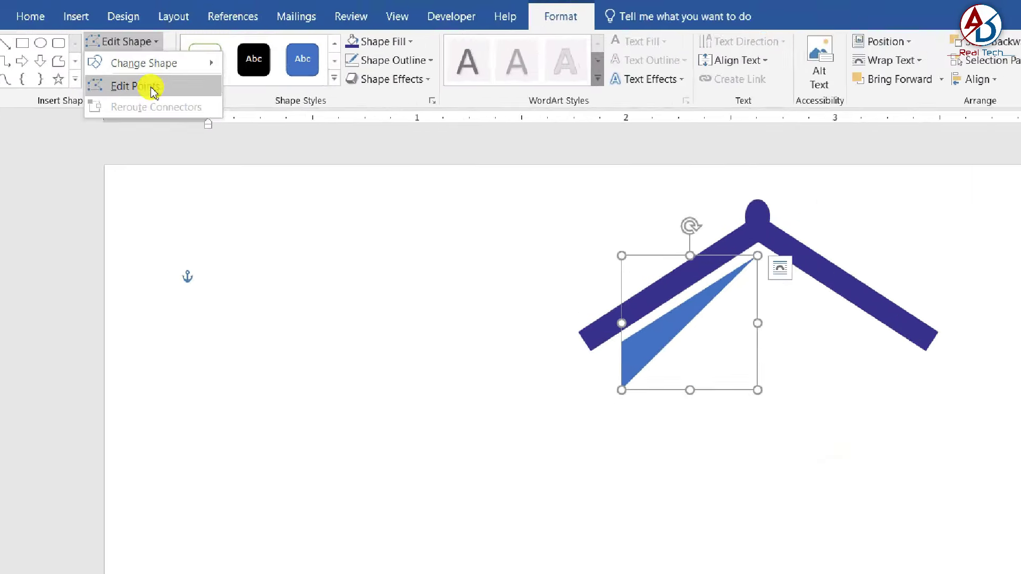
left_click(153, 91)
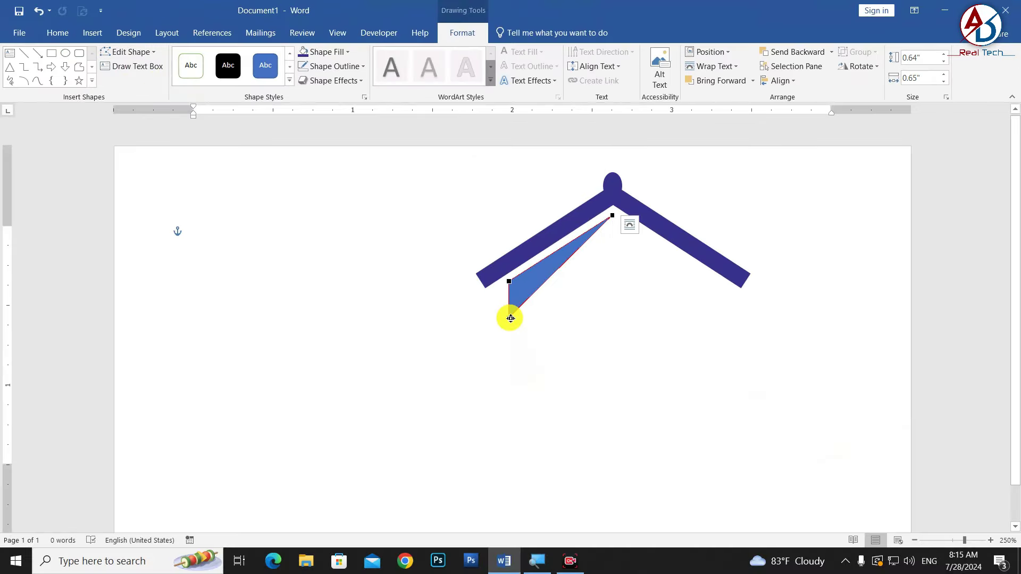
left_click_drag(509, 314, 509, 313)
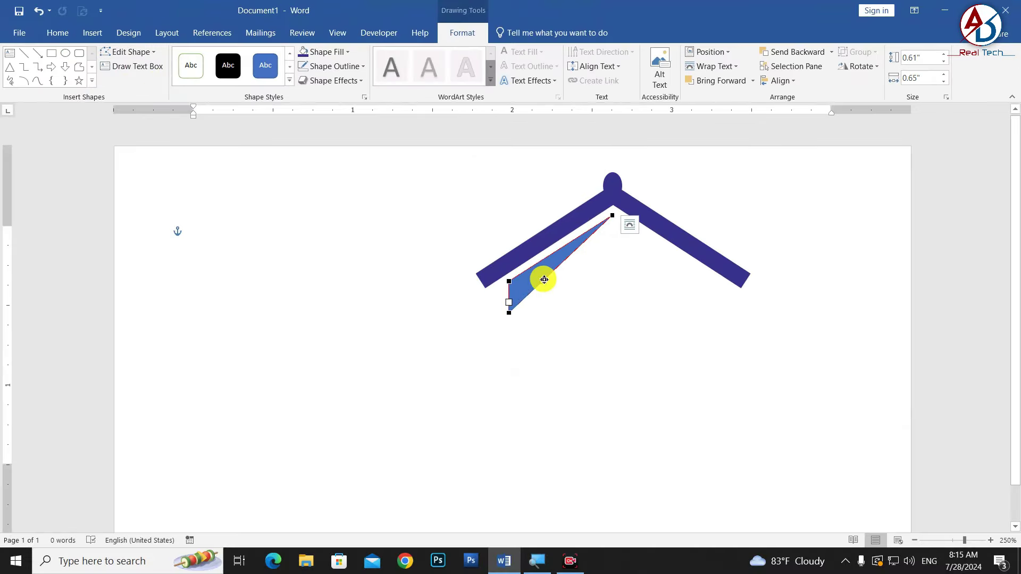
left_click_drag(544, 280, 554, 299)
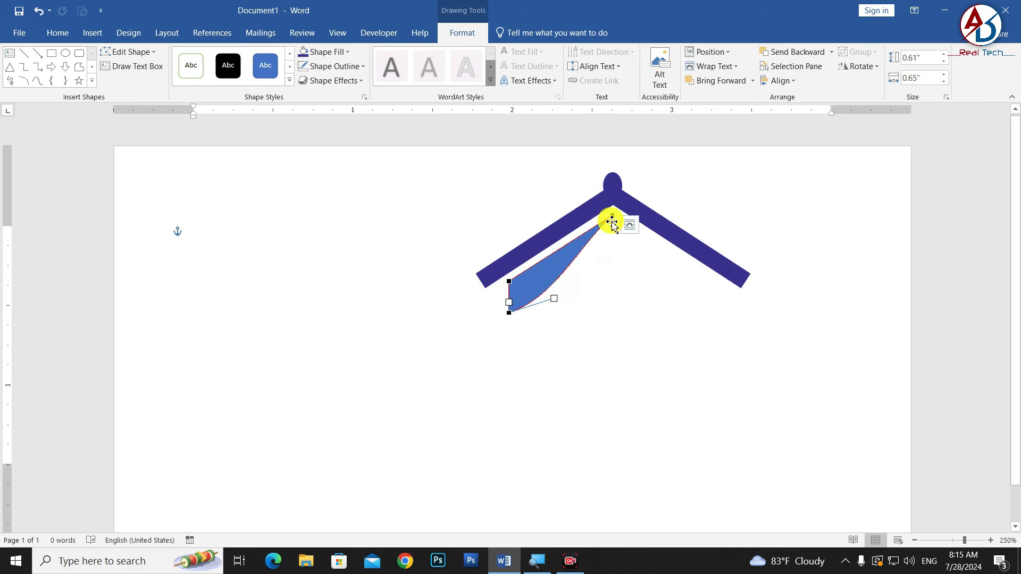
left_click(612, 217)
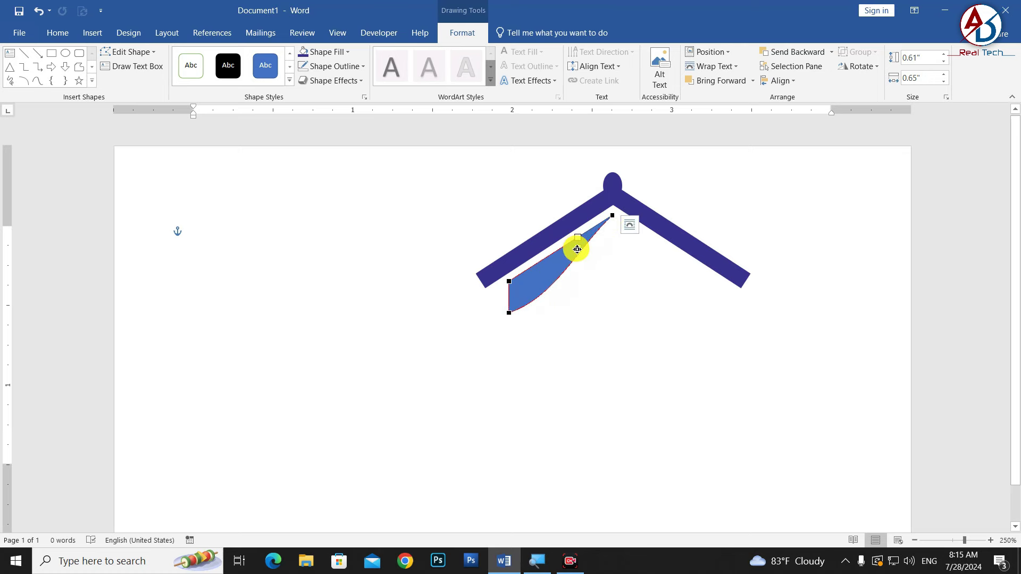
left_click_drag(595, 261, 599, 299)
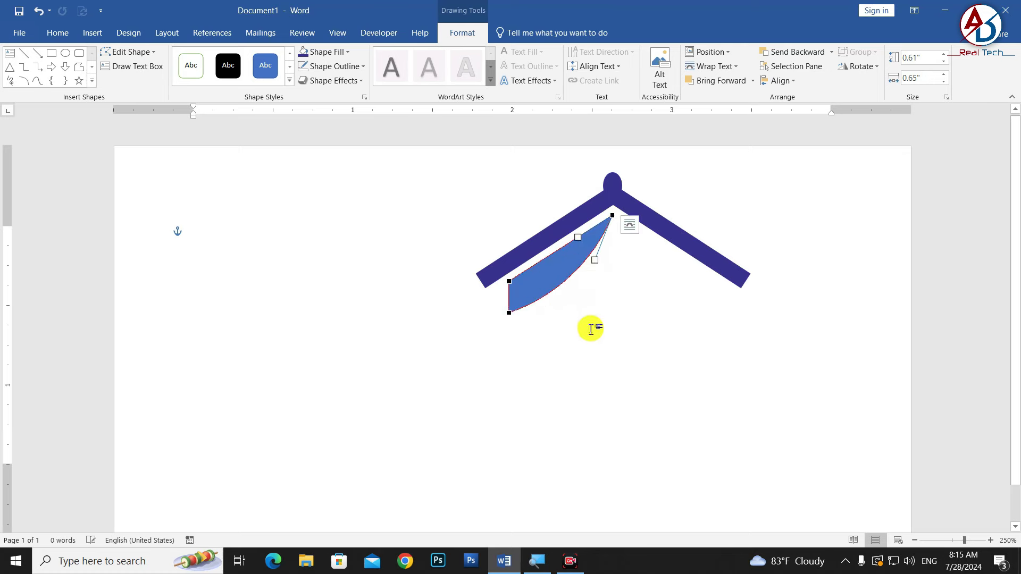
left_click(589, 325)
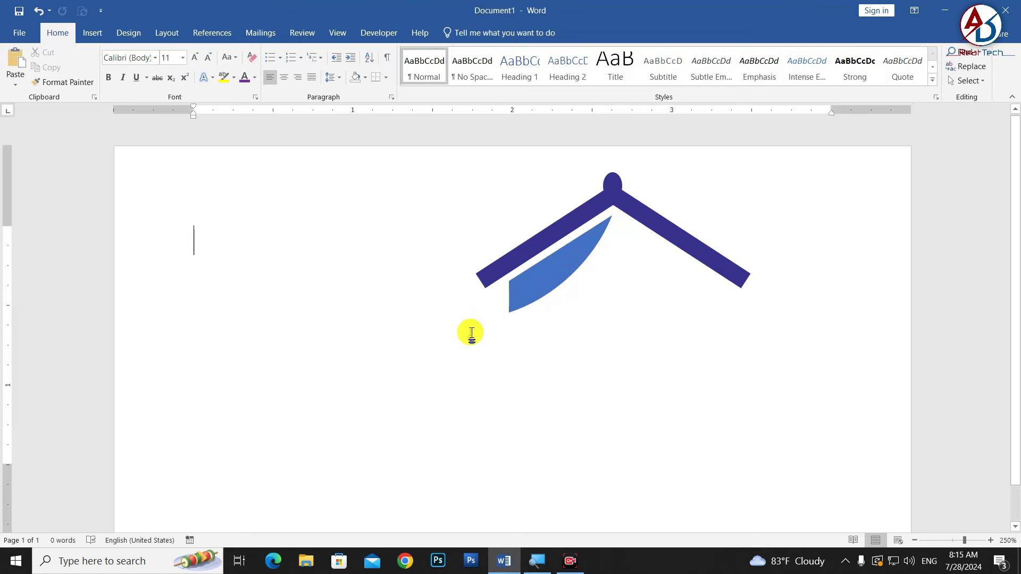
- Refine the blade's curvature with another round of point editing
scroll(470, 333, "up", 1)
scroll(579, 328, "up", 2)
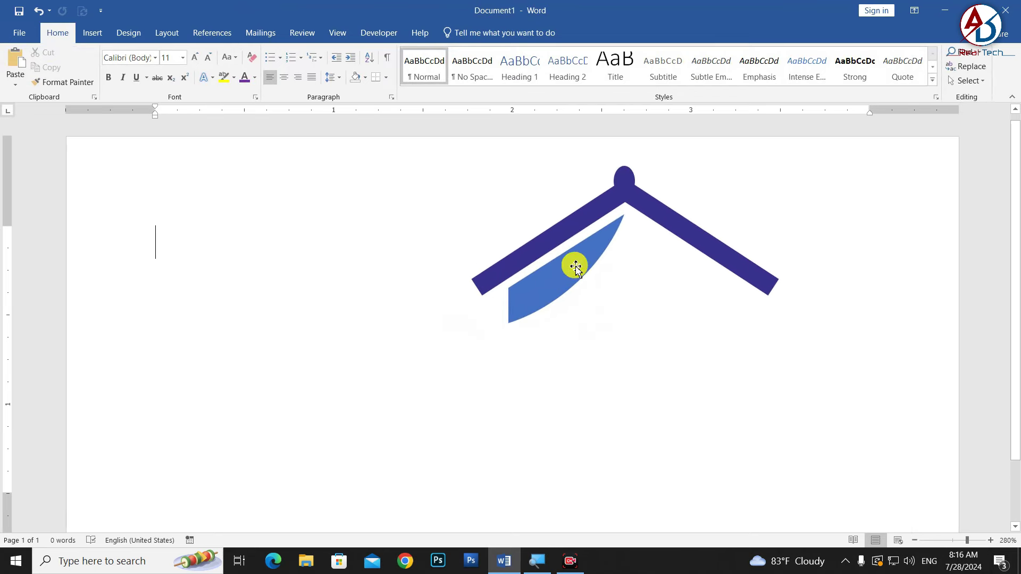
left_click(567, 268)
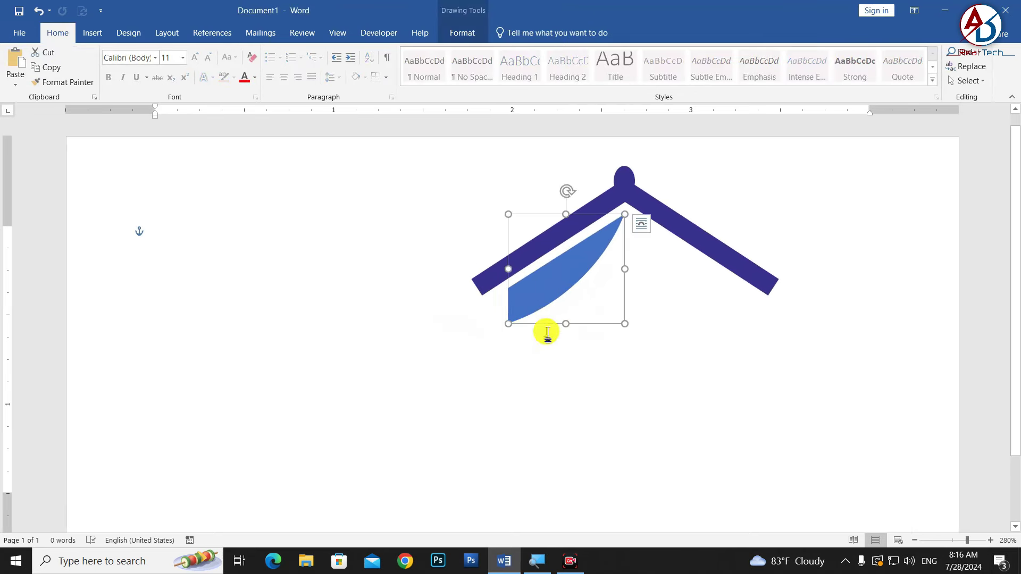
left_click(460, 33)
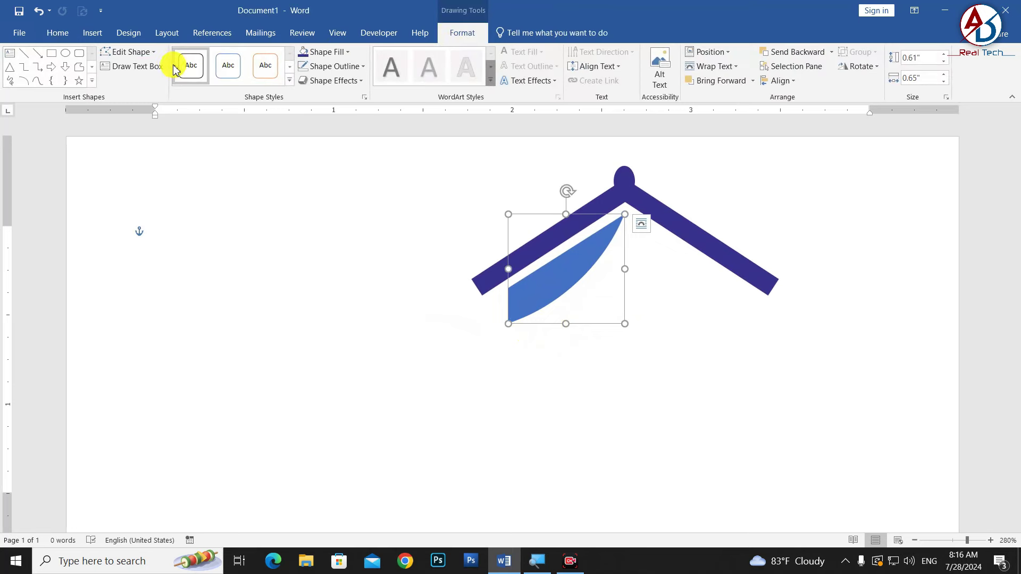
left_click(132, 52)
left_click(146, 84)
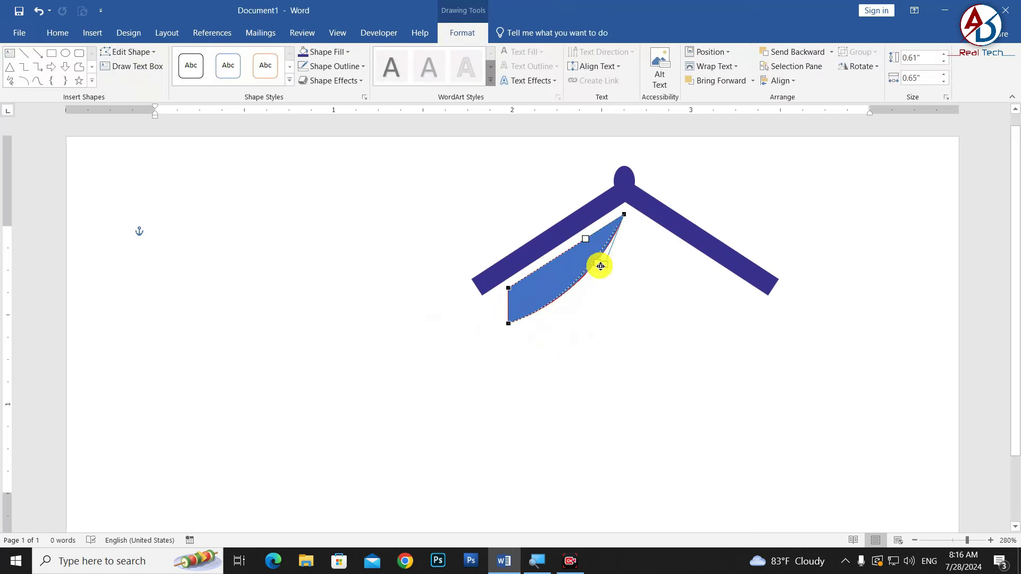
left_click_drag(601, 266, 597, 262)
left_click(621, 298)
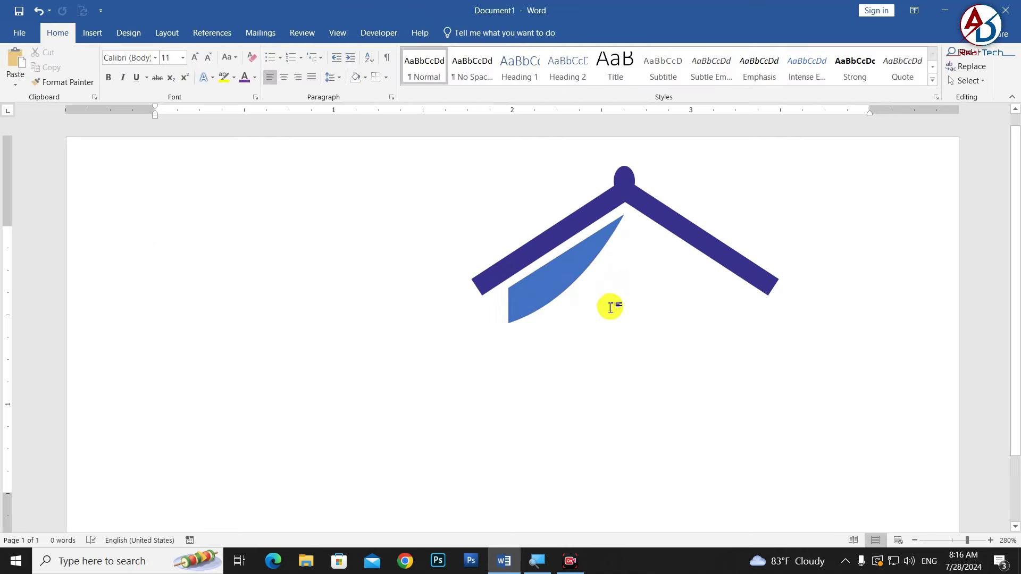
scroll(553, 311, "down", 6)
left_click(534, 242)
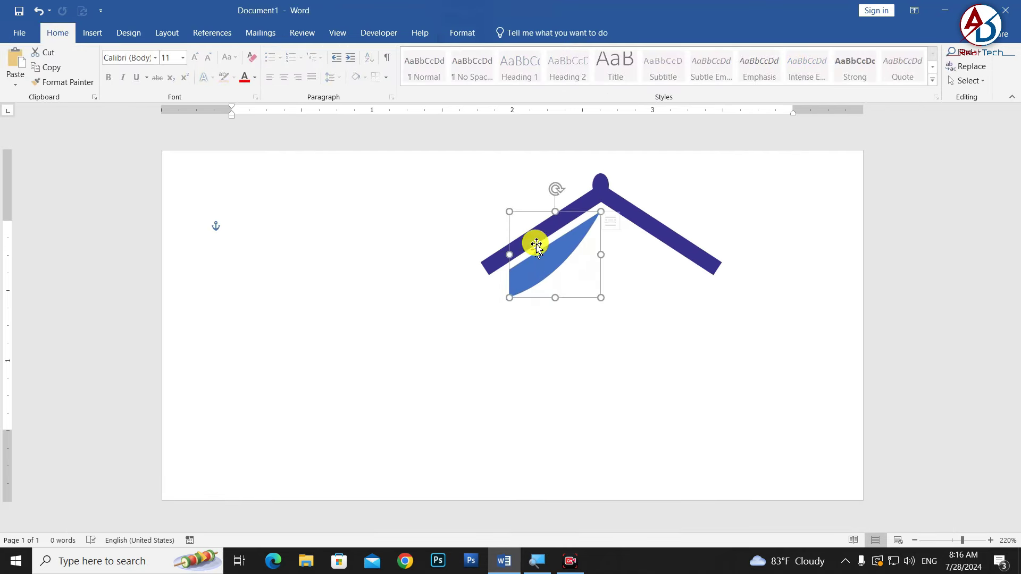
left_click(468, 38)
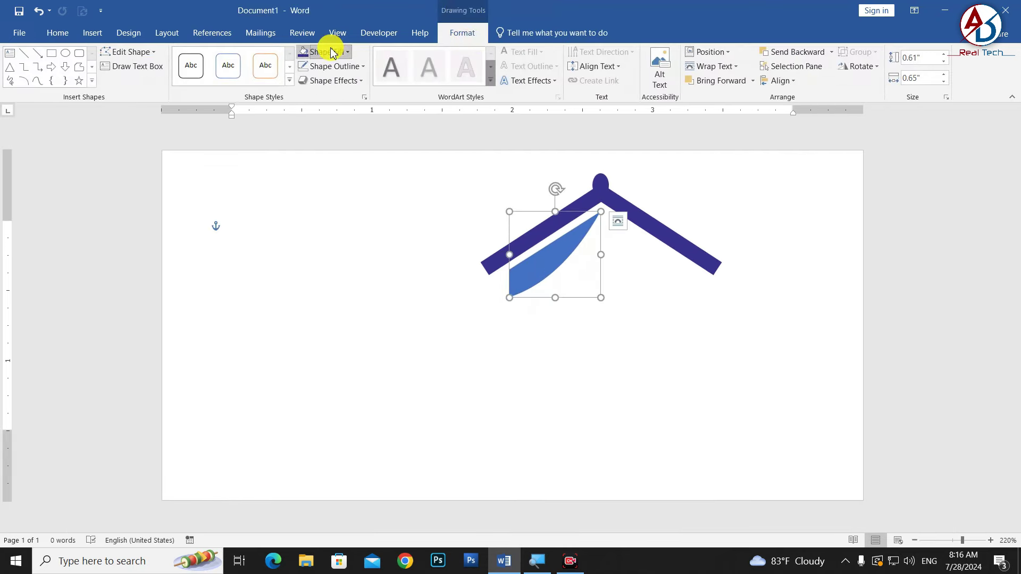
- Fill the curved blade with a custom dark maroon (RGB 90, 6, 26)
left_click(347, 51)
left_click(326, 208)
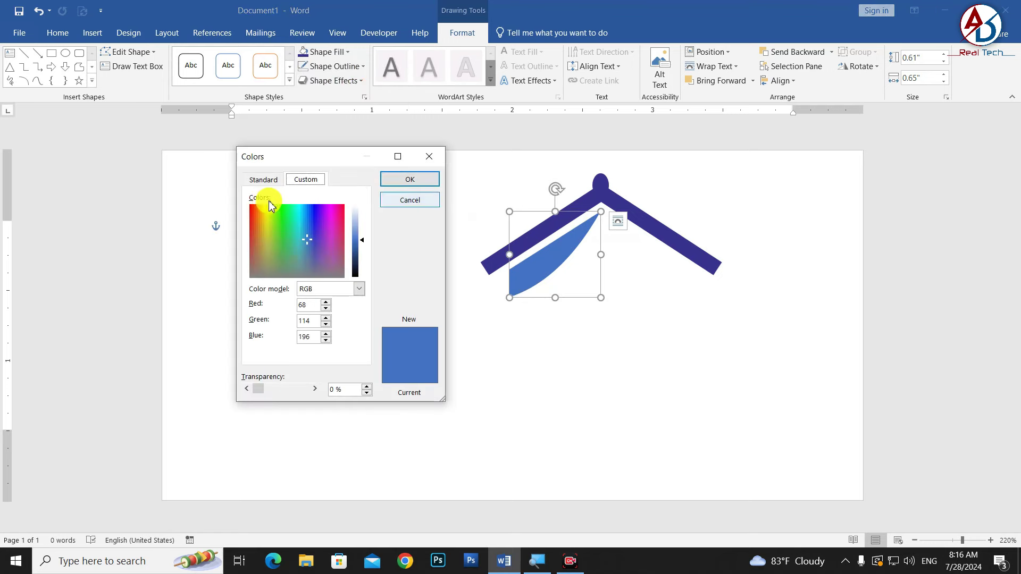
left_click_drag(254, 213, 346, 208)
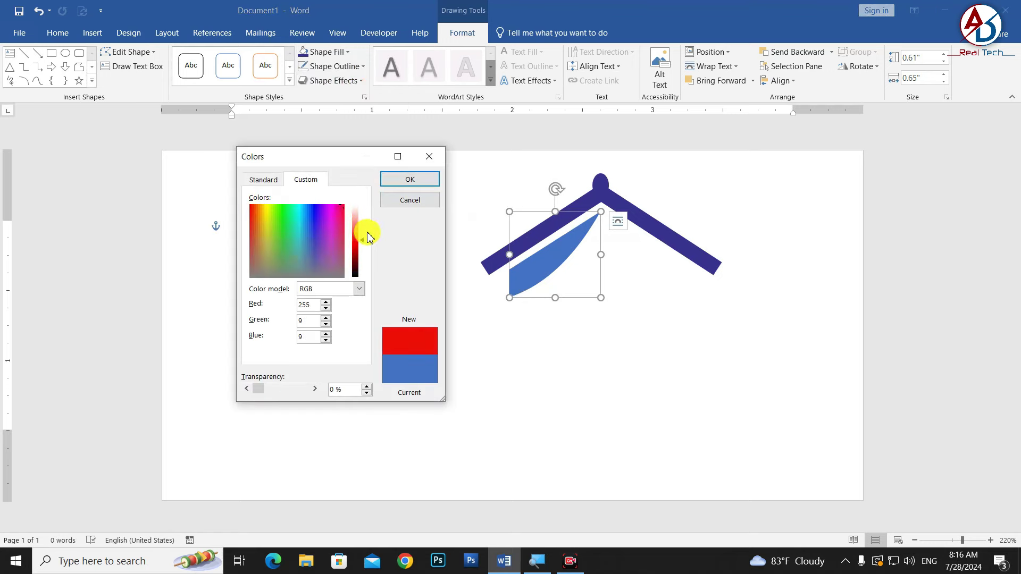
left_click_drag(361, 245, 360, 264)
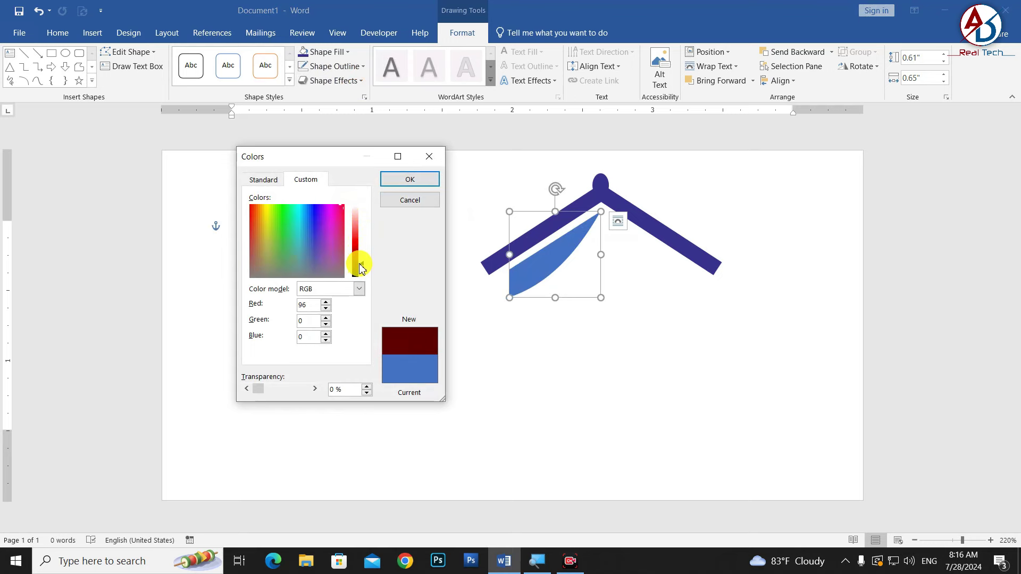
left_click(344, 242)
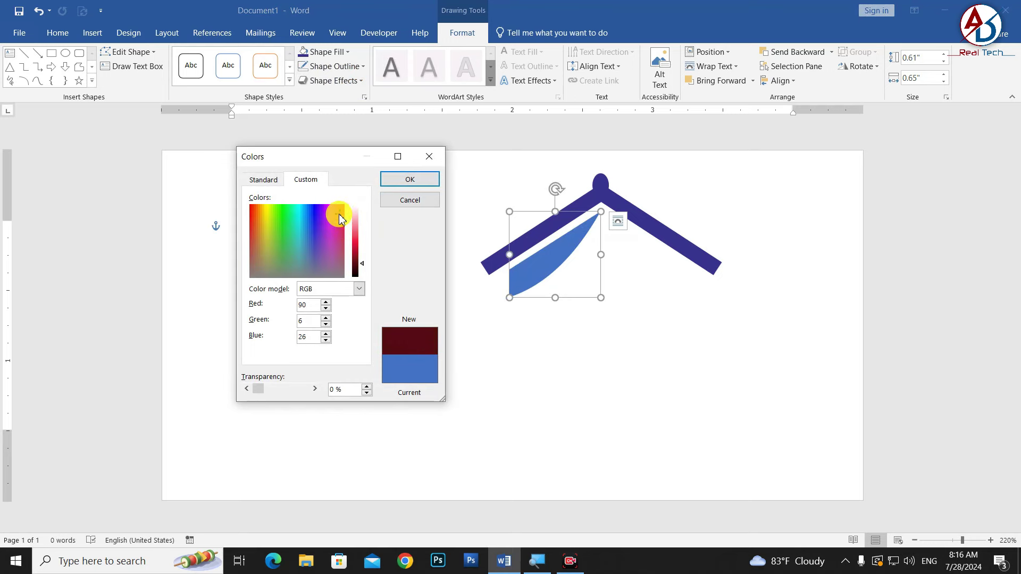
left_click(428, 179)
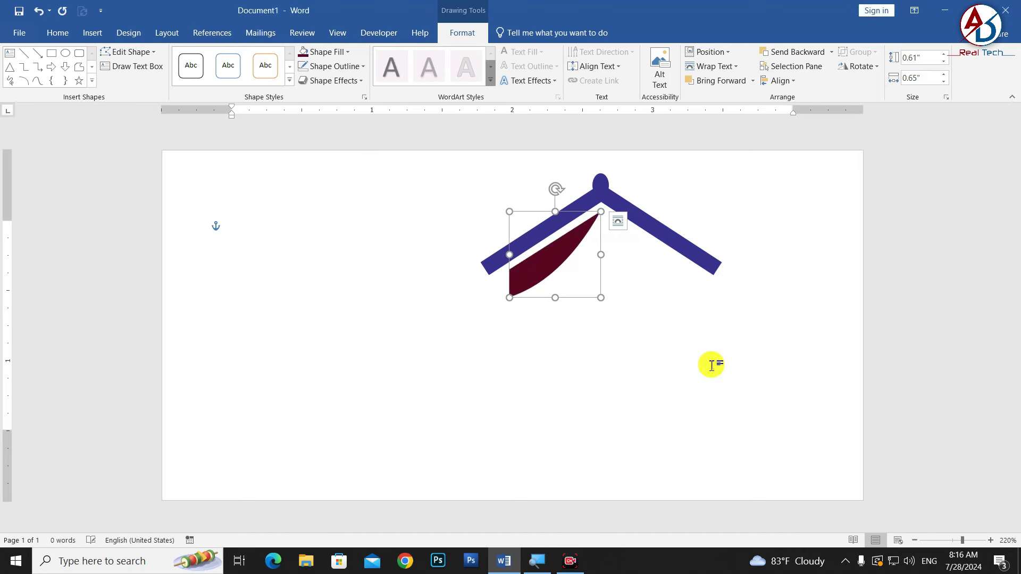
left_click(542, 320)
scroll(547, 316, "down", 5)
- Duplicate the maroon wing, flip the copy horizontally, and place it under the right roof slope
scroll(542, 324, "up", 4)
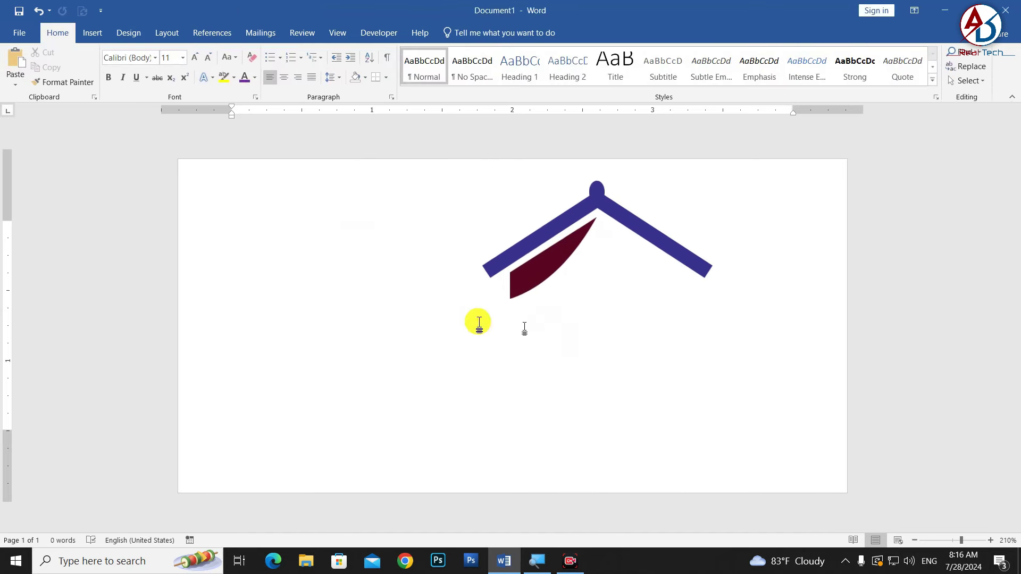
left_click_drag(544, 271, 569, 271)
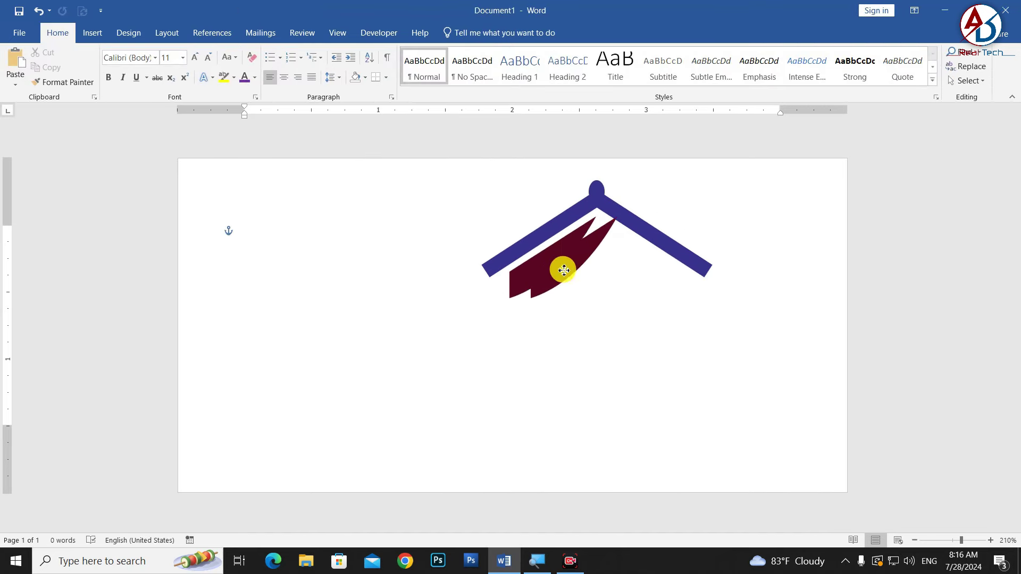
left_click(462, 32)
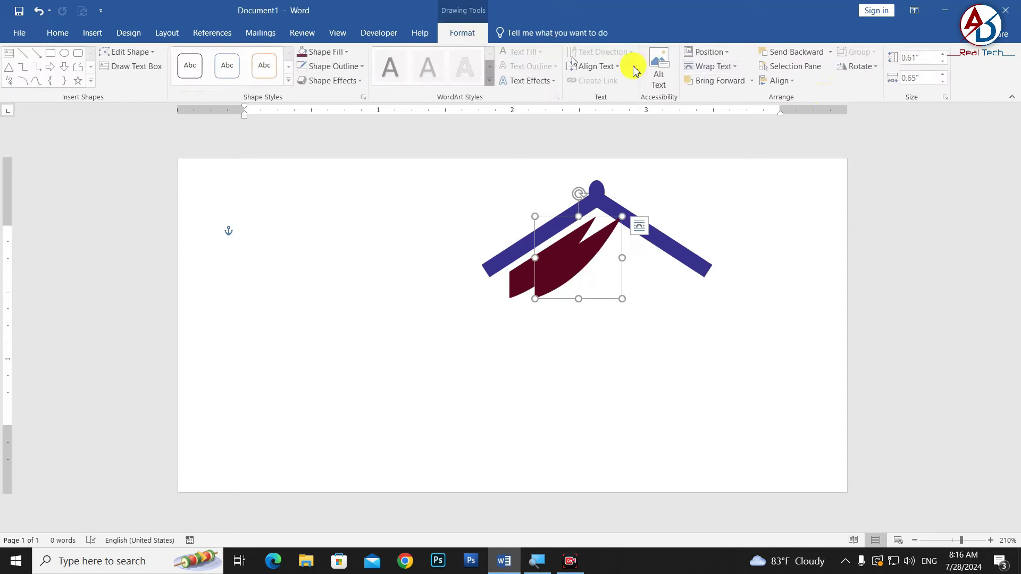
left_click(860, 66)
left_click(886, 127)
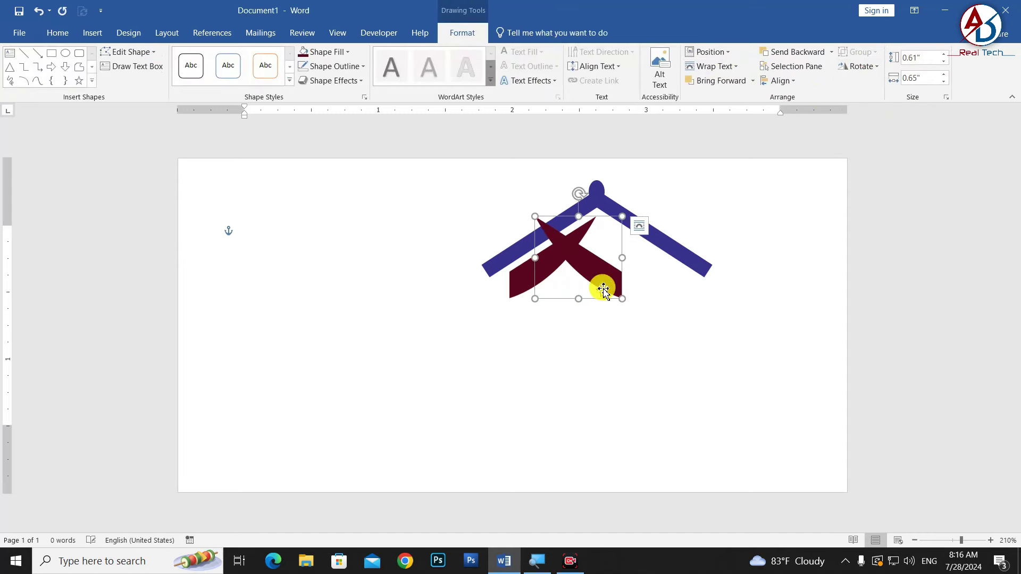
left_click_drag(602, 287, 668, 280)
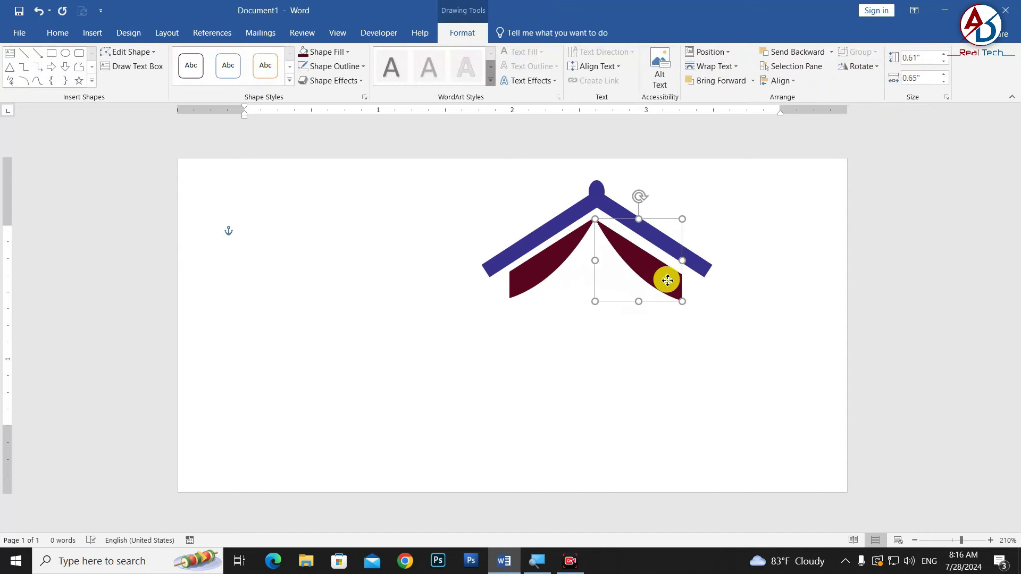
left_click(677, 337)
- Check the right wing's placement by reselecting it a few times
scroll(654, 340, "up", 5, "ctrl")
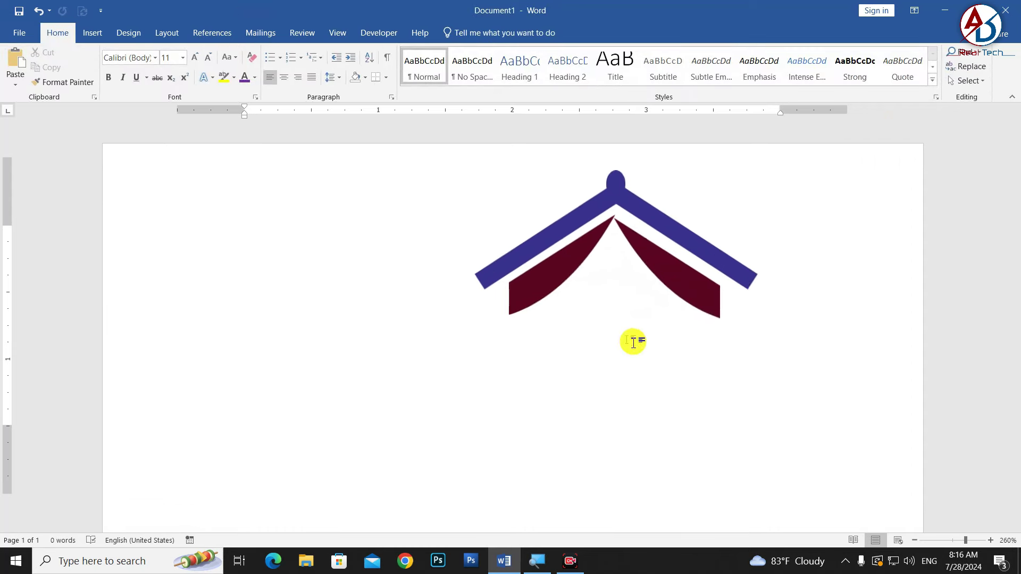
left_click(702, 303)
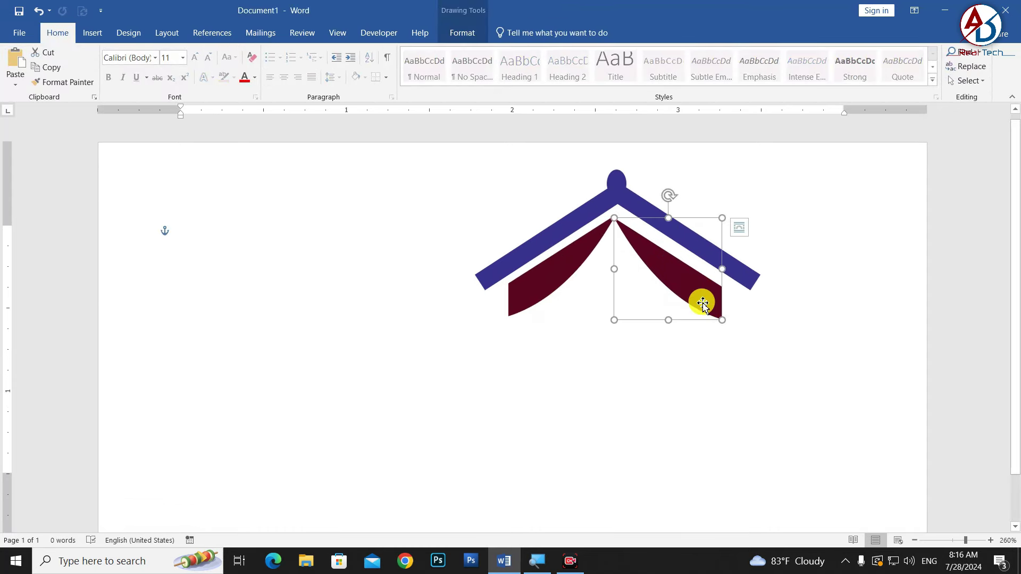
left_click(776, 382)
left_click(685, 298)
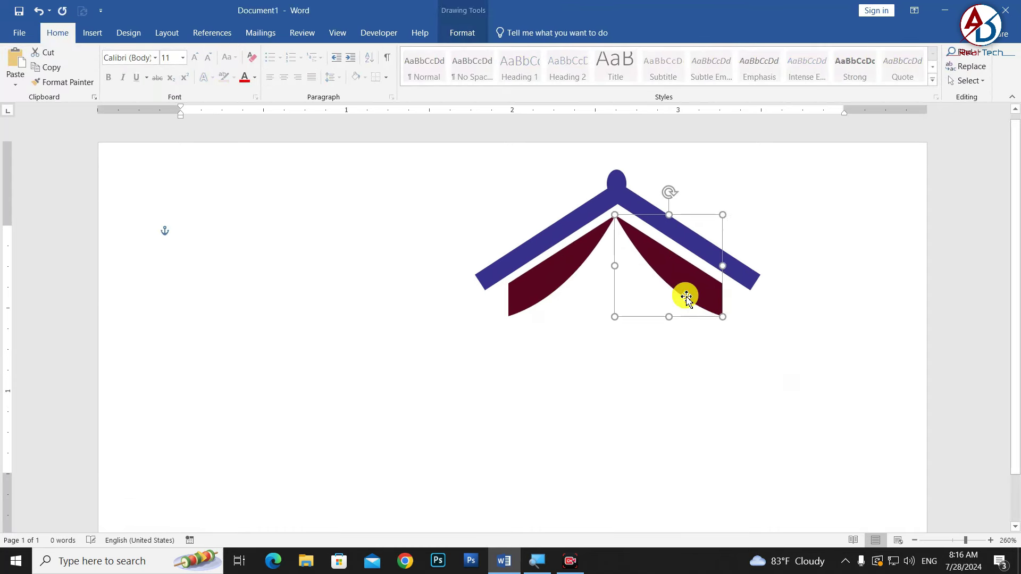
left_click(793, 344)
left_click(696, 284)
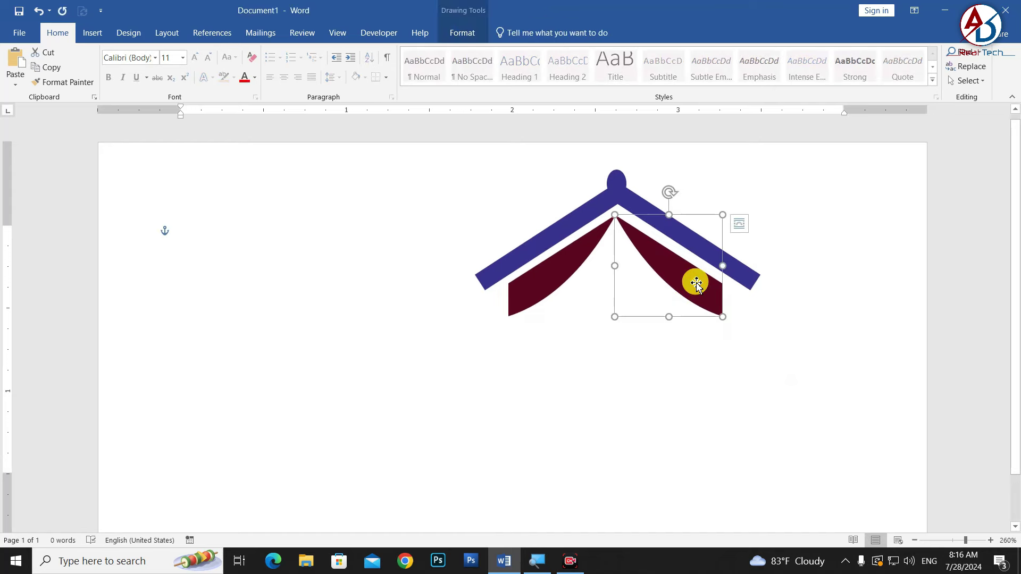
left_click(814, 344)
- Remove an accidental extra copy of the left maroon wing
scroll(642, 306, "down", 5, "ctrl")
scroll(642, 307, "down", 5, "ctrl")
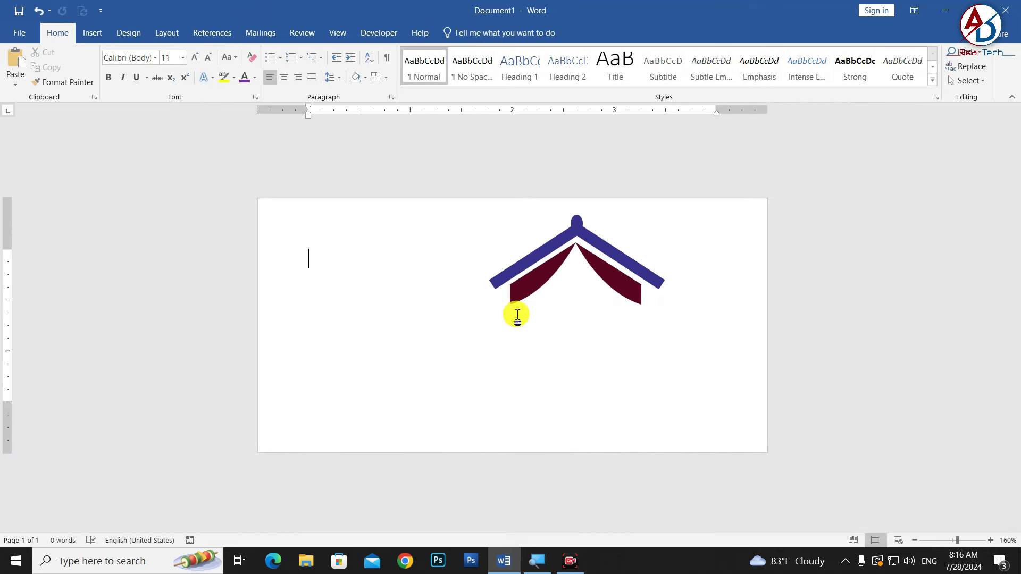
scroll(611, 326, "up", 6, "ctrl")
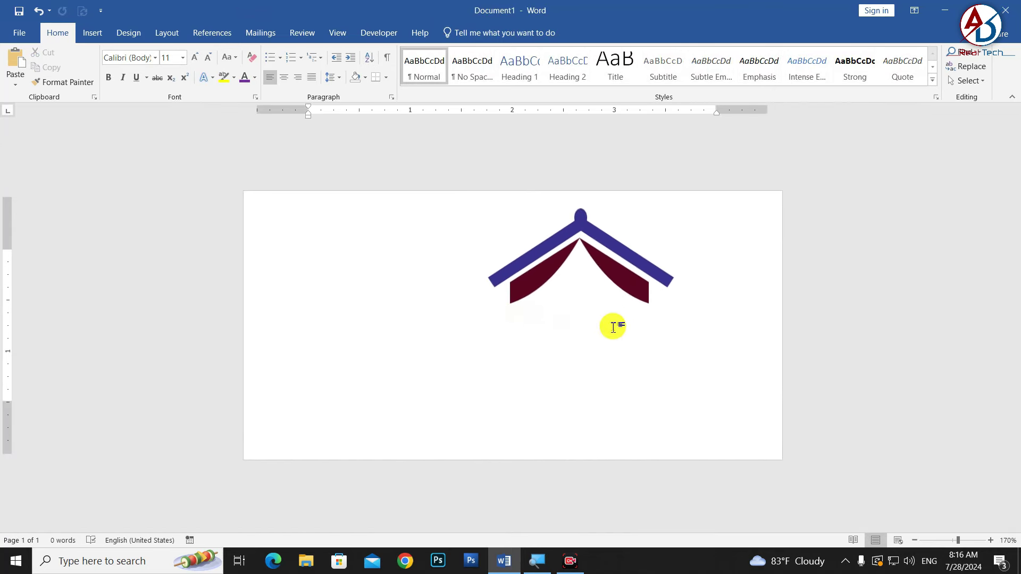
left_click(546, 276)
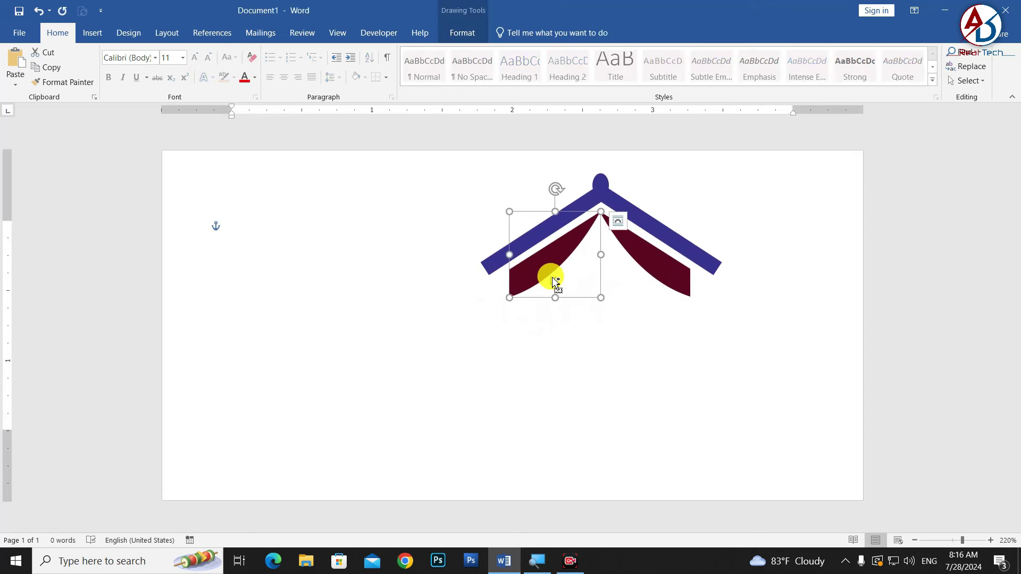
left_click_drag(555, 281, 559, 324)
scroll(606, 335, "up", 5, "ctrl")
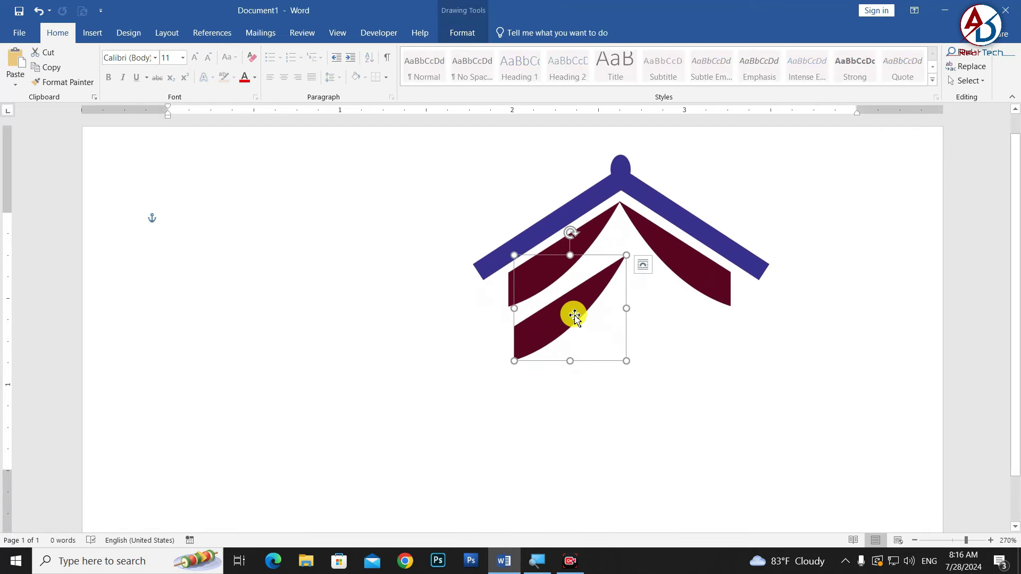
key("Delete")
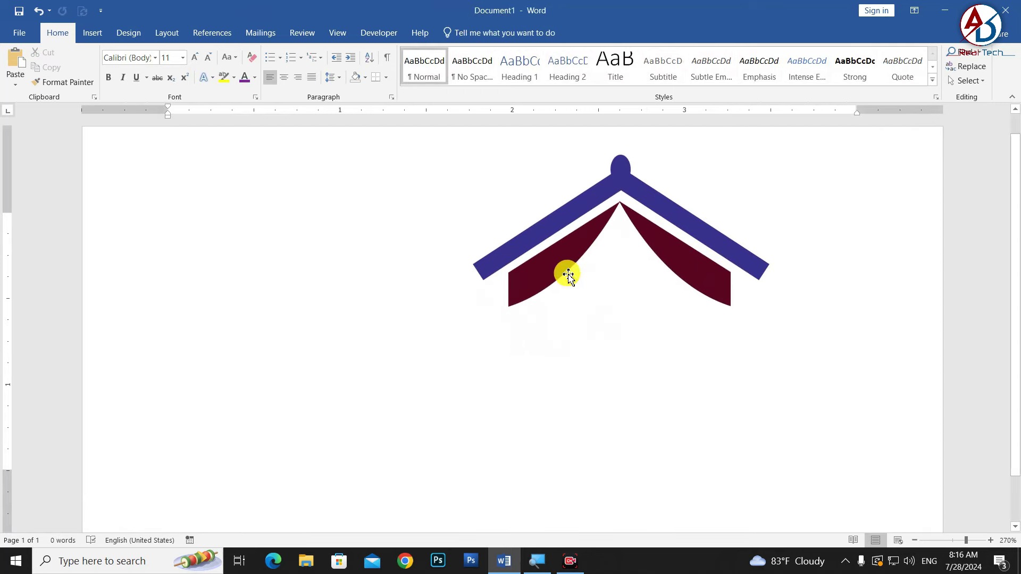
scroll(632, 273, "up", 2, "ctrl")
scroll(631, 274, "up", 2, "ctrl")
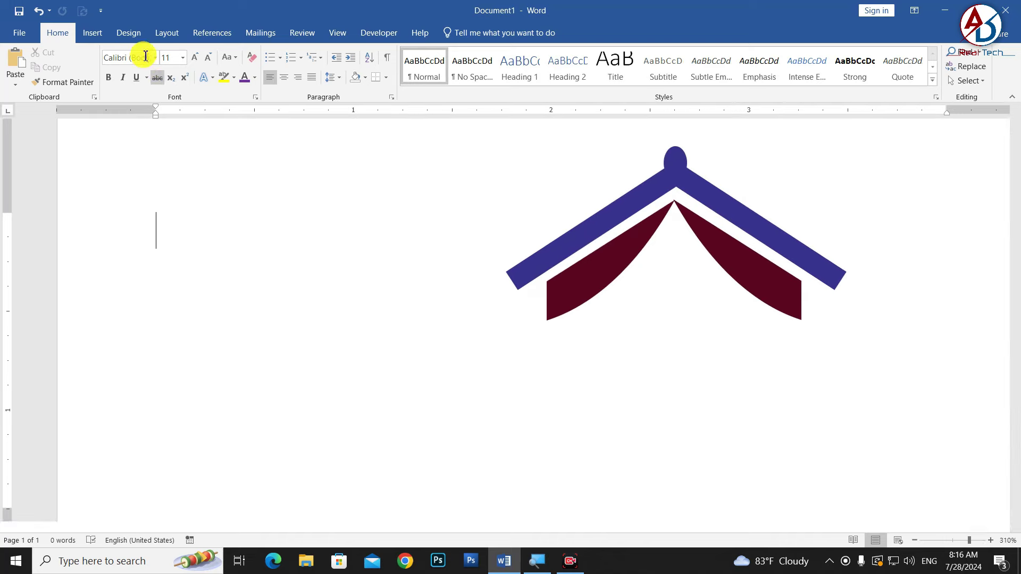
left_click(92, 32)
- Draw an outline-free right triangle over the left maroon wing
left_click(191, 75)
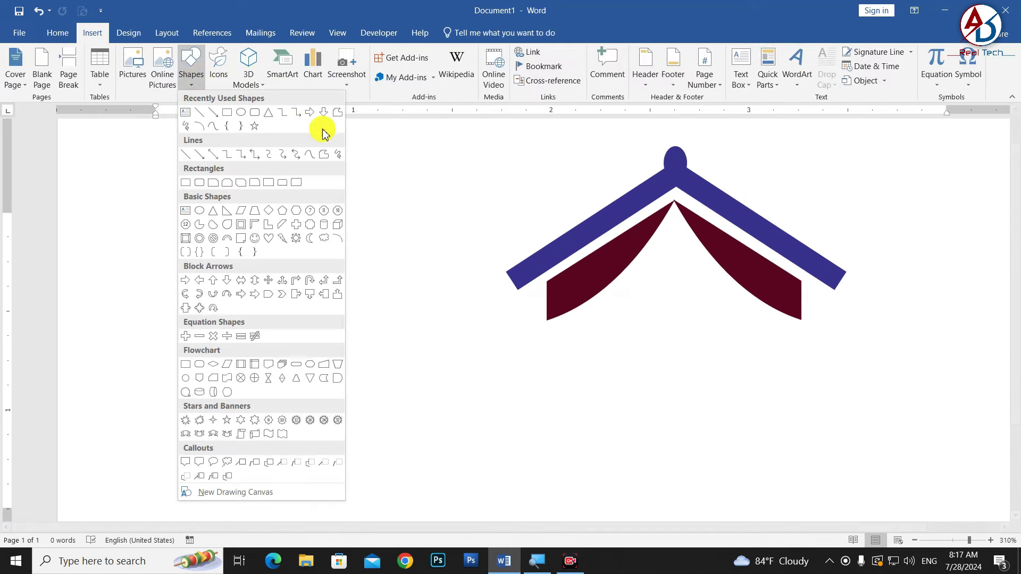
left_click(322, 160)
scroll(700, 266, "up", 3, "ctrl")
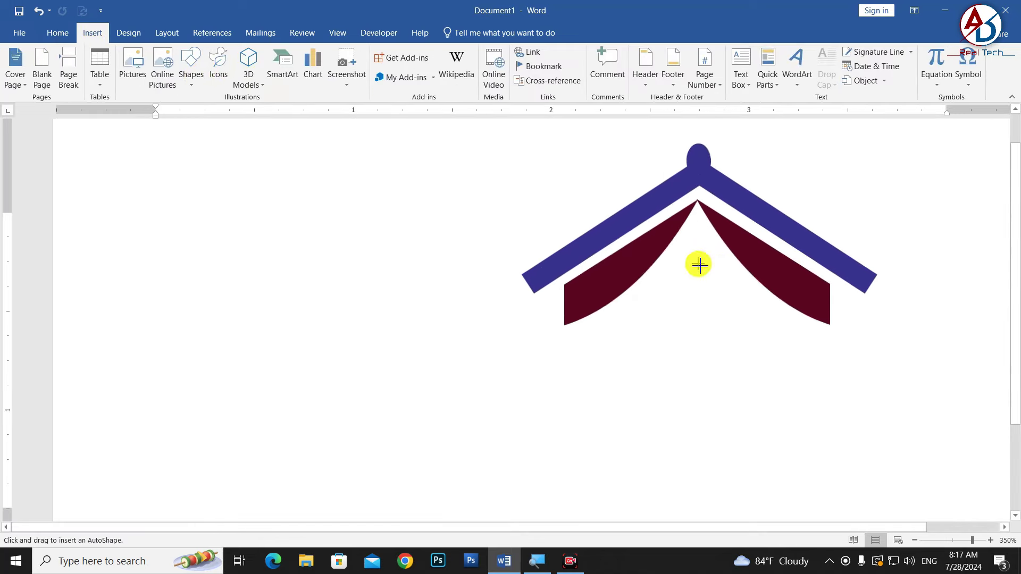
scroll(882, 254, "up", 4, "ctrl")
left_click_drag(664, 368, 791, 198)
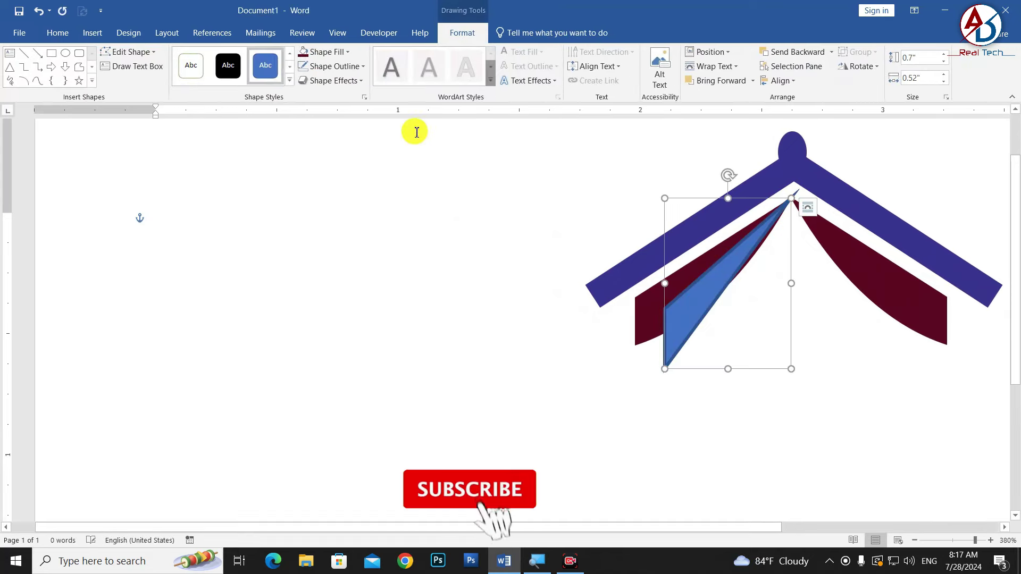
left_click(336, 70)
left_click(330, 202)
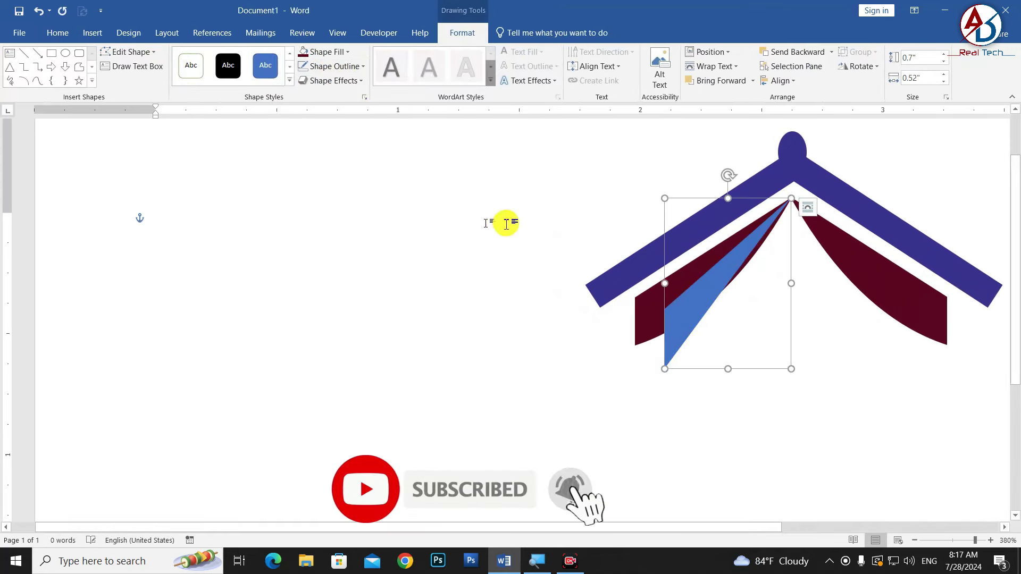
- Edit the triangle's points to bend its long edge into a slim curved blade
left_click(128, 52)
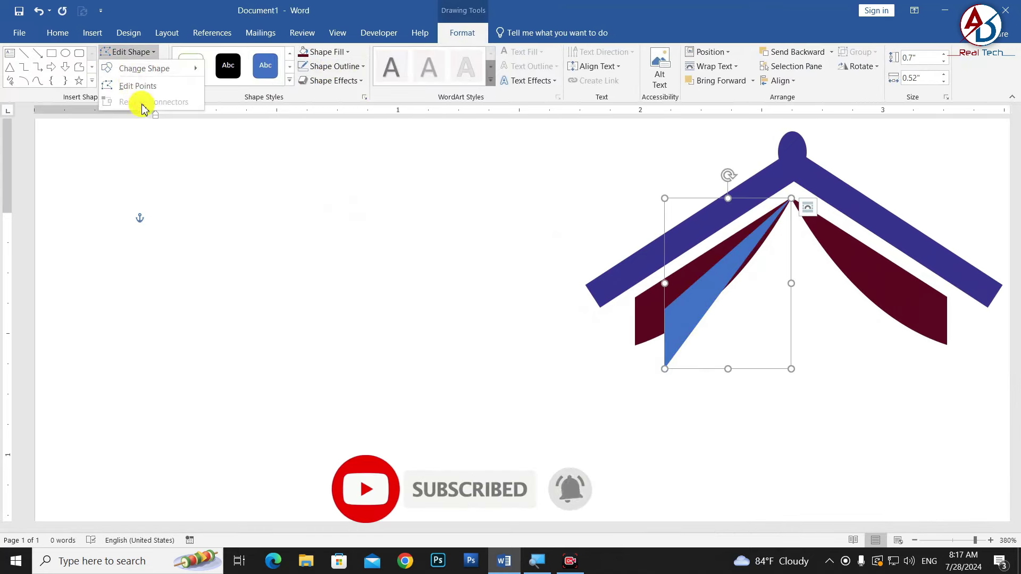
left_click(139, 84)
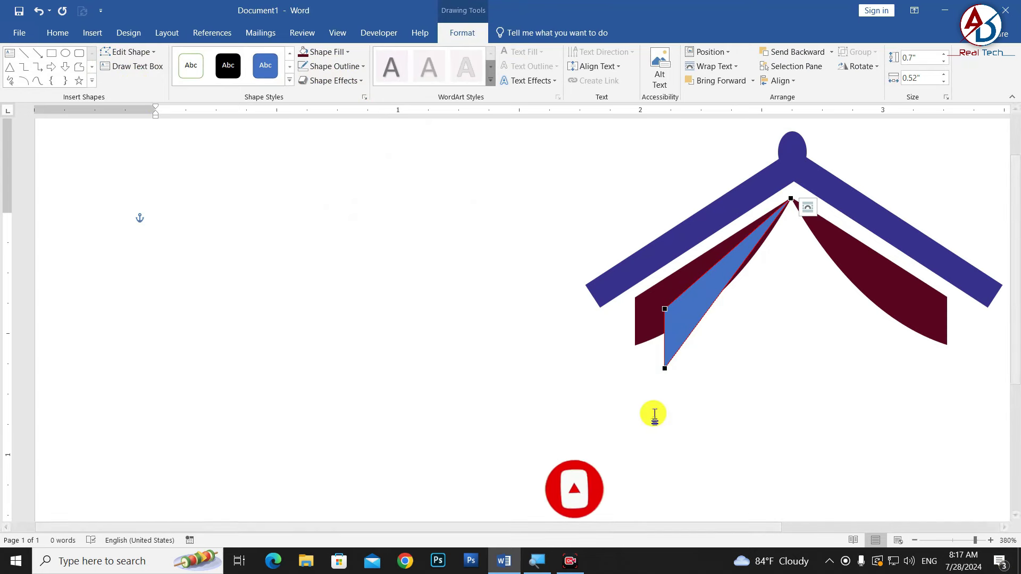
left_click(667, 370)
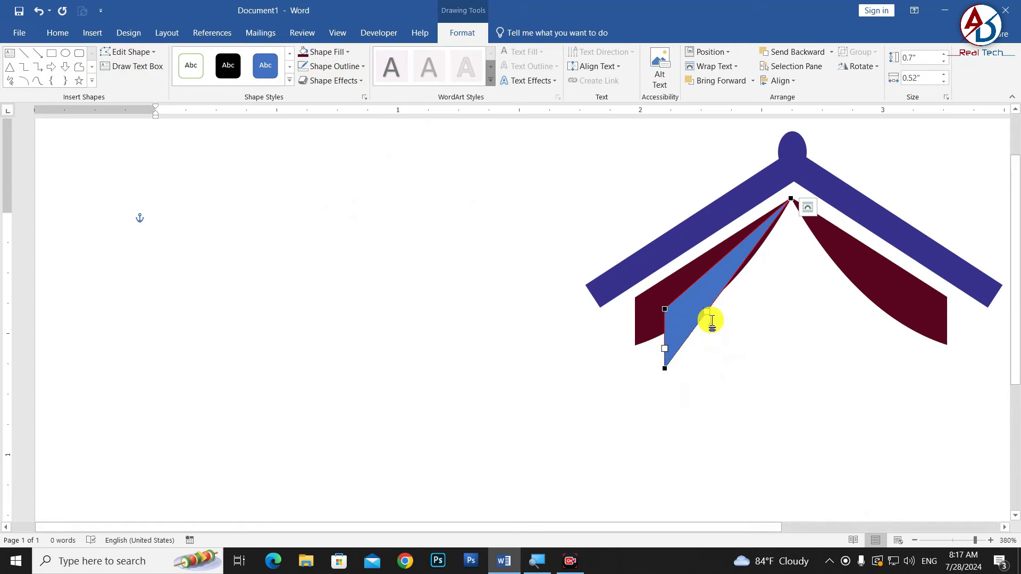
left_click_drag(708, 312, 728, 328)
left_click(792, 200)
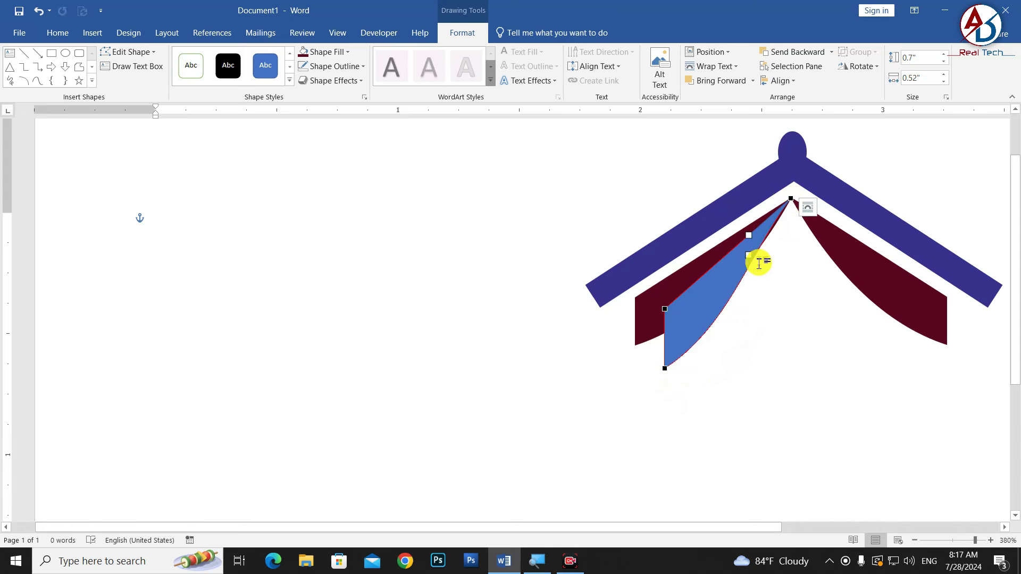
mouse_move(752, 258)
left_mouse_down()
mouse_move(778, 286)
mouse_move(771, 271)
left_mouse_up()
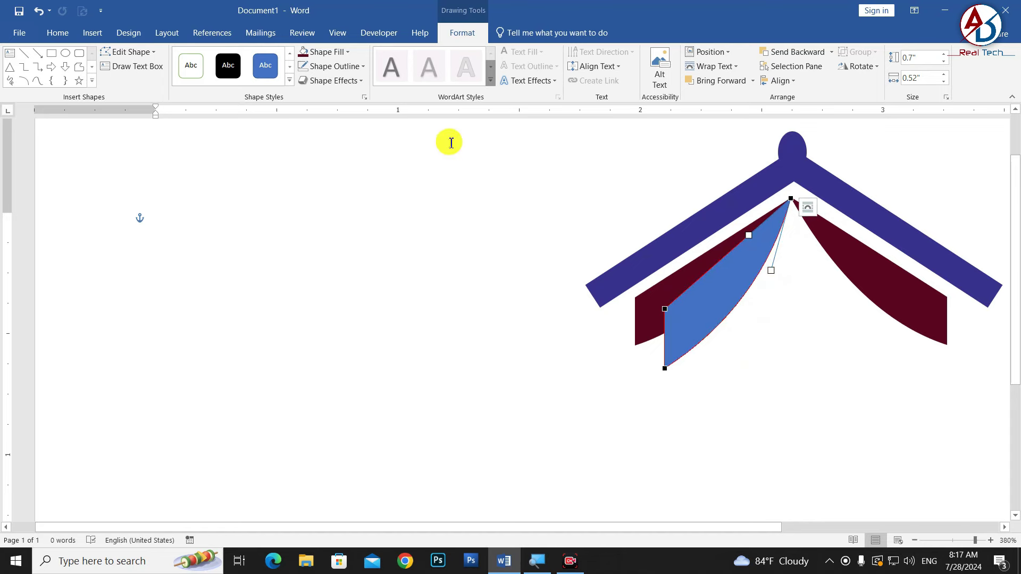
- Send the blue blade behind the left maroon wing and reselect it
left_click(789, 53)
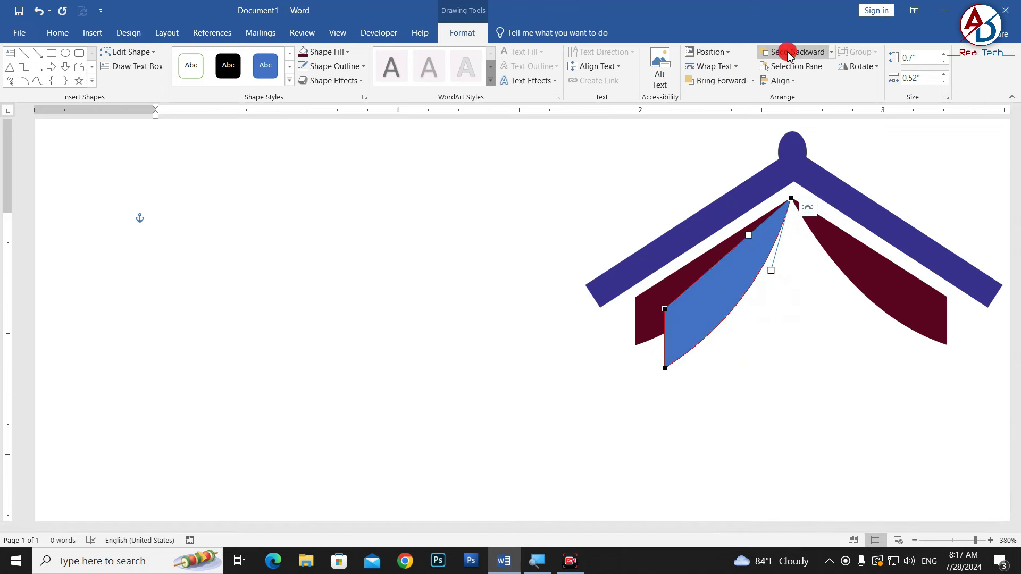
left_click(814, 389)
scroll(619, 343, "down", 5)
scroll(618, 343, "down", 8)
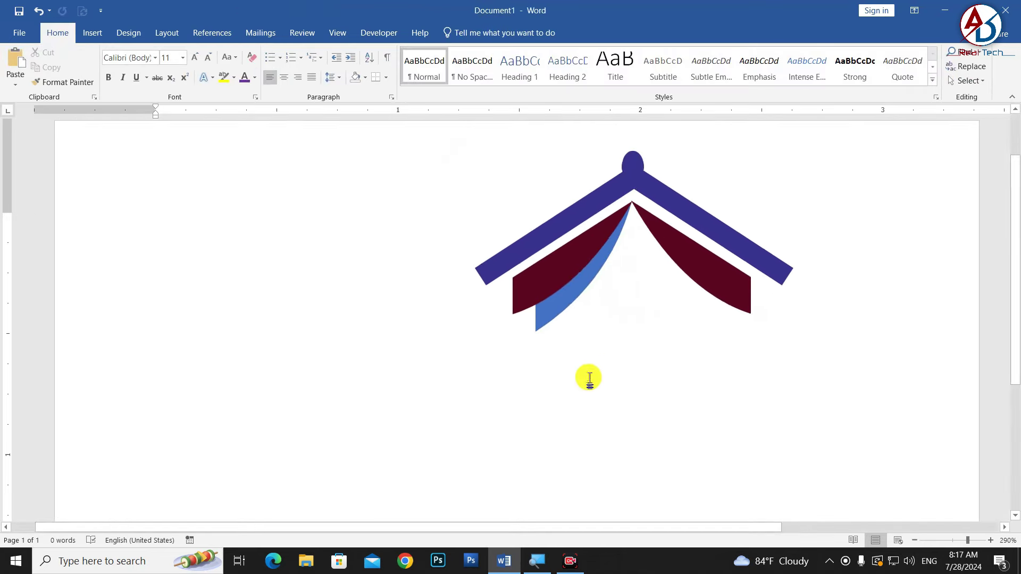
left_click(554, 292)
- Fill the blue sliver with a custom magenta, RGB 225, 25, 168
left_click(462, 32)
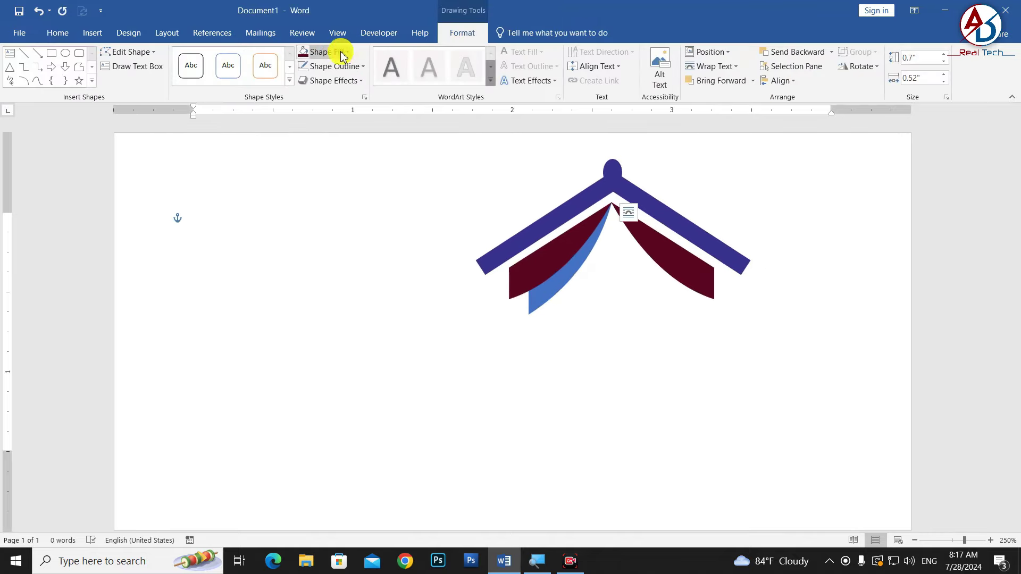
left_click(346, 51)
left_click(330, 203)
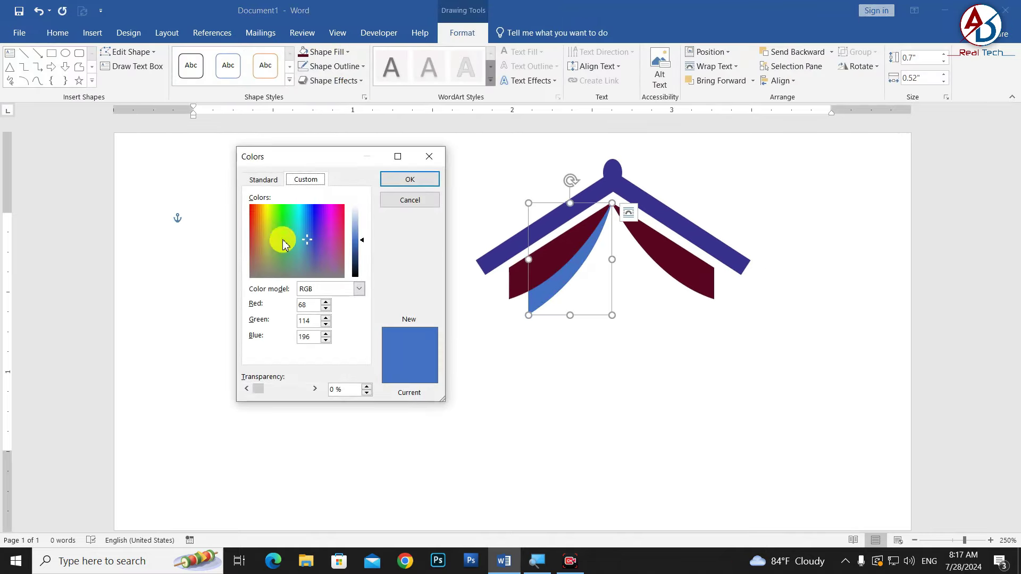
left_click(328, 227)
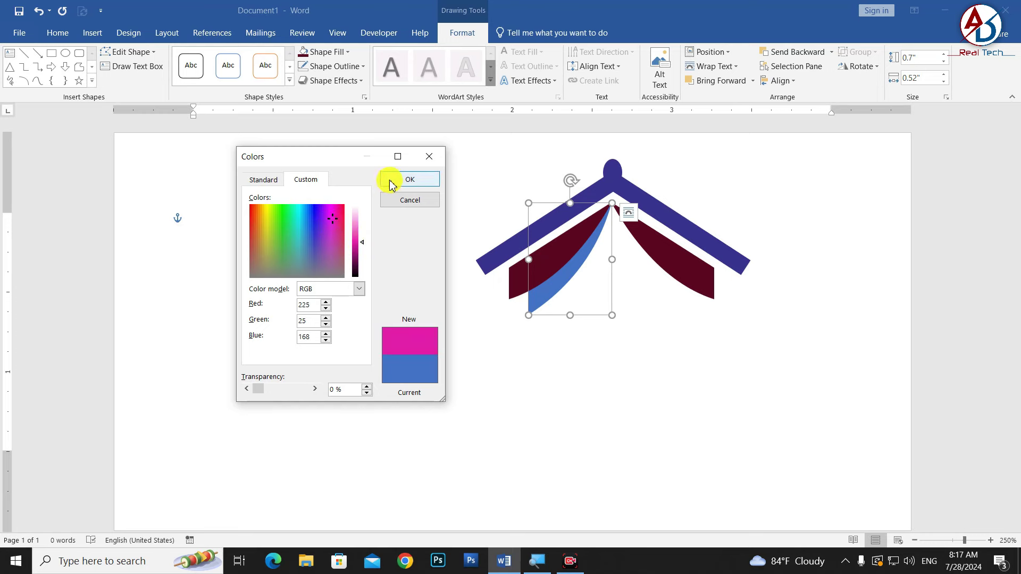
left_click(409, 179)
left_click(699, 404)
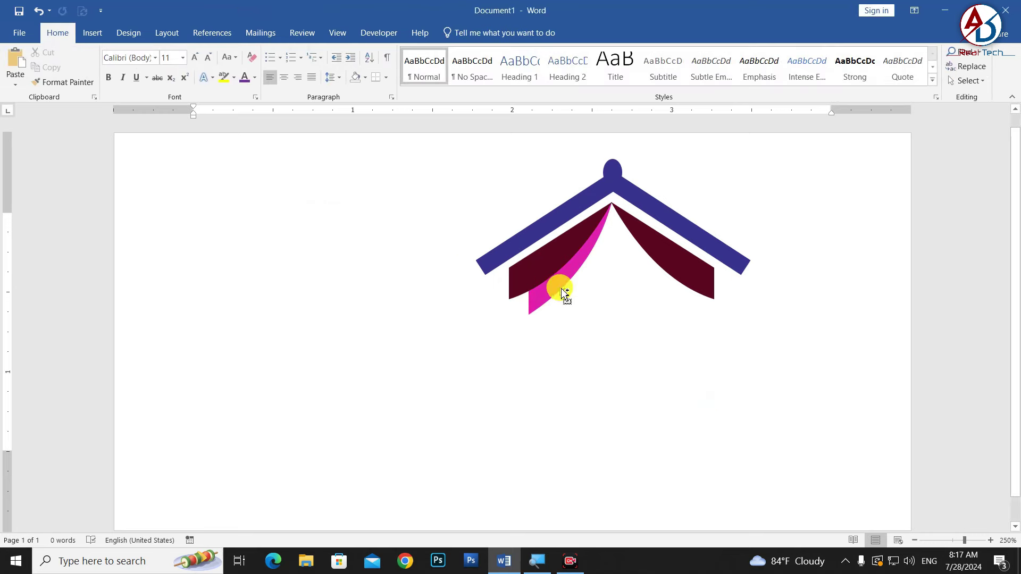
- Copy the magenta sliver over to the right side of the roof
left_click_drag(565, 292, 594, 298)
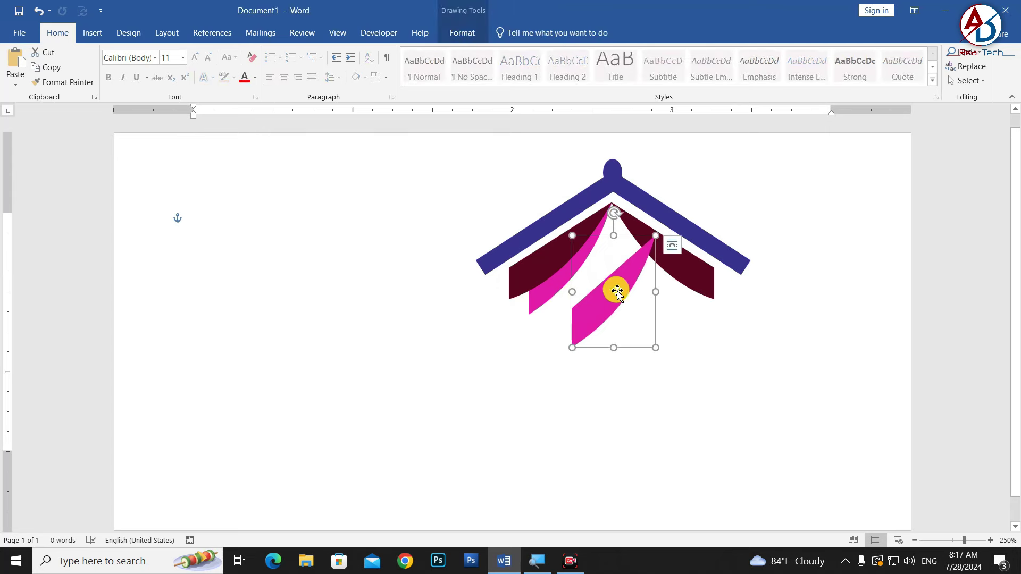
key("ctrl+z")
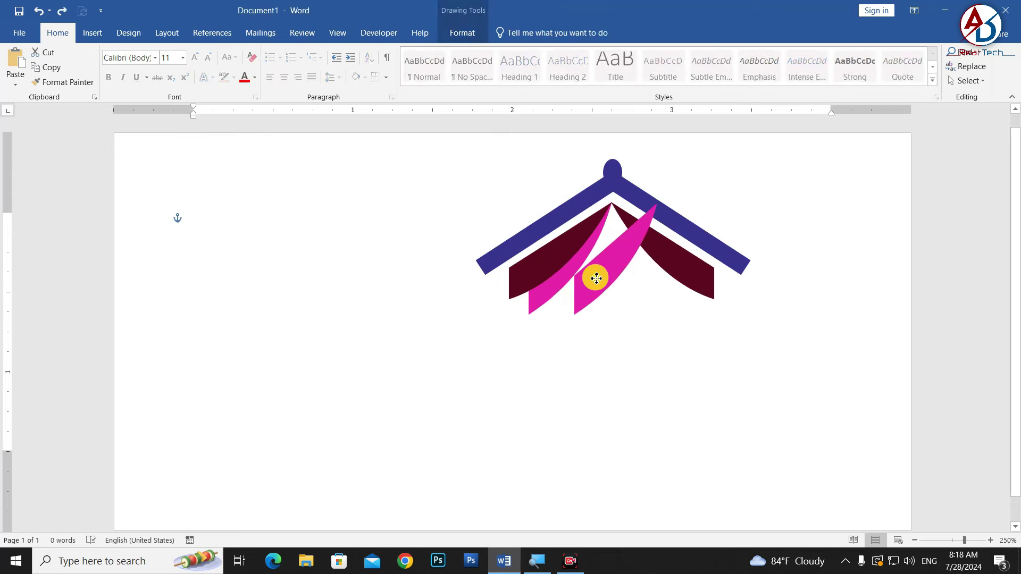
left_click_drag(570, 287, 616, 287)
left_click(471, 33)
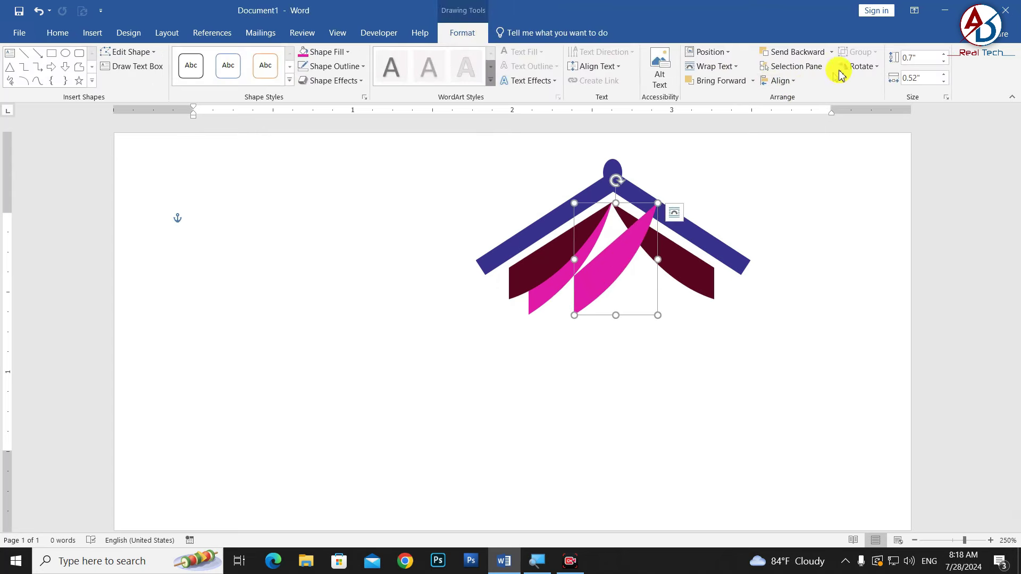
left_click(853, 66)
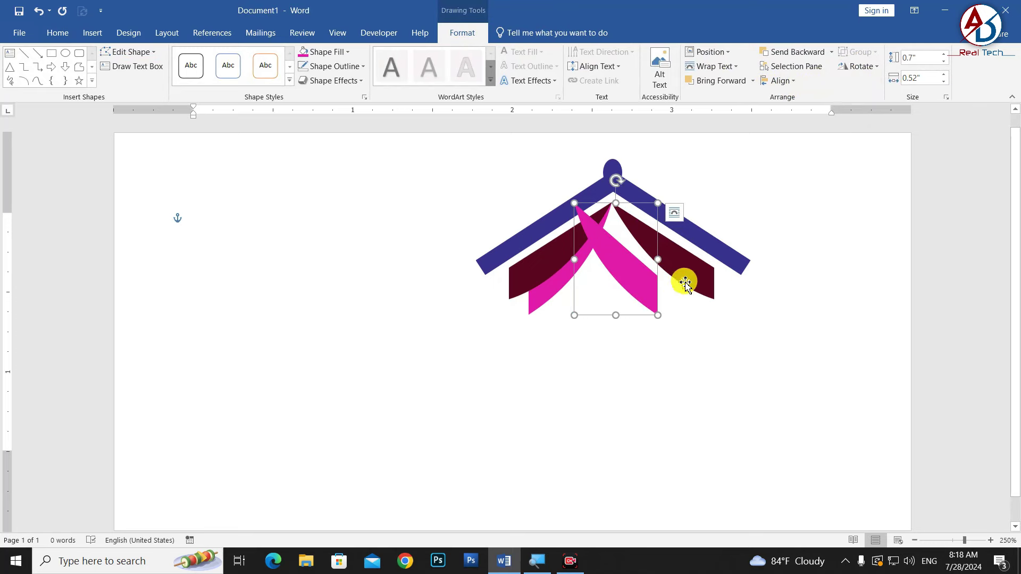
- Fill the right shape pink and the middle curve maroon, moving the curve over the pink panel
left_click(699, 279)
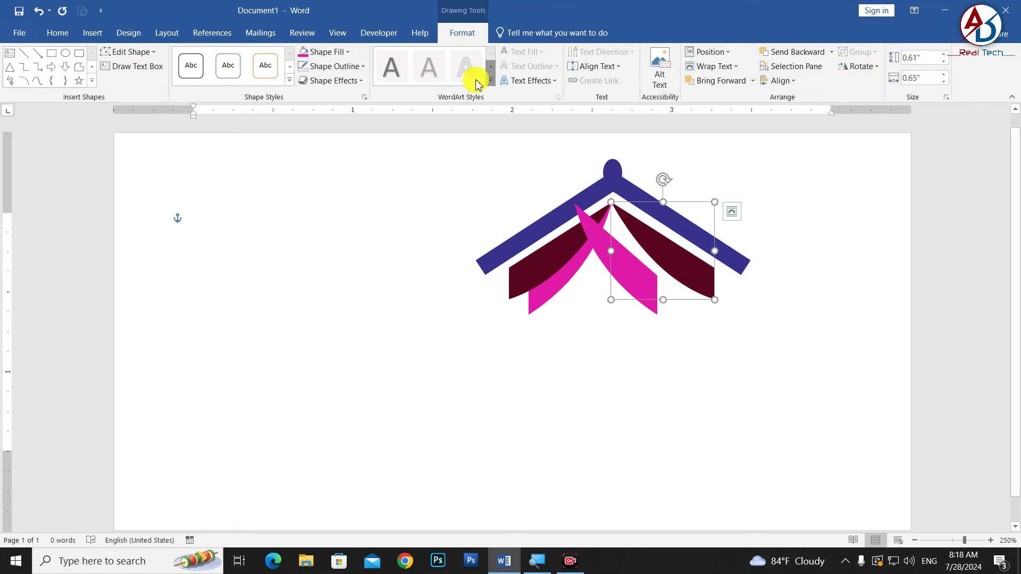
left_click(306, 56)
left_click(633, 278)
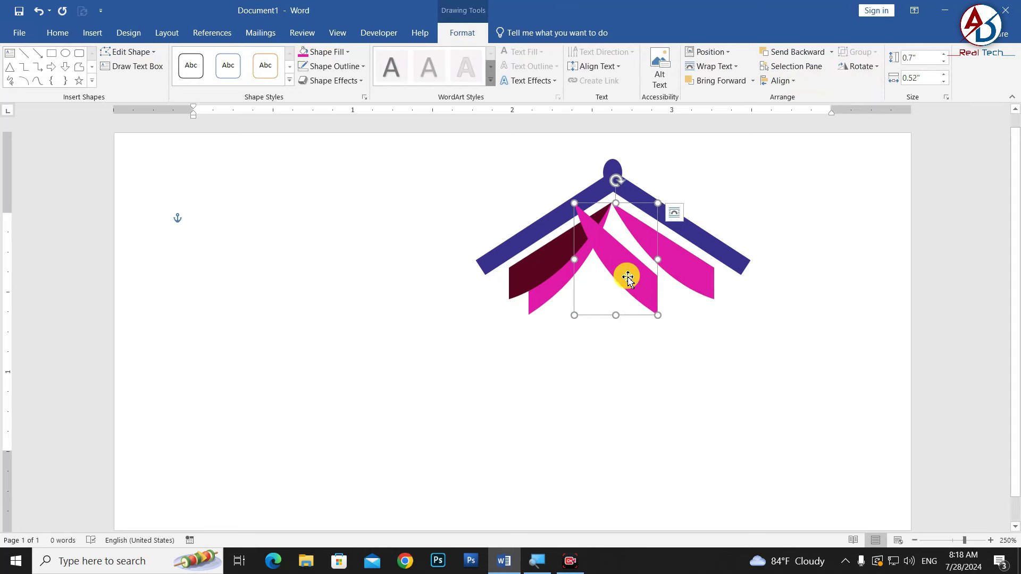
left_click(315, 53)
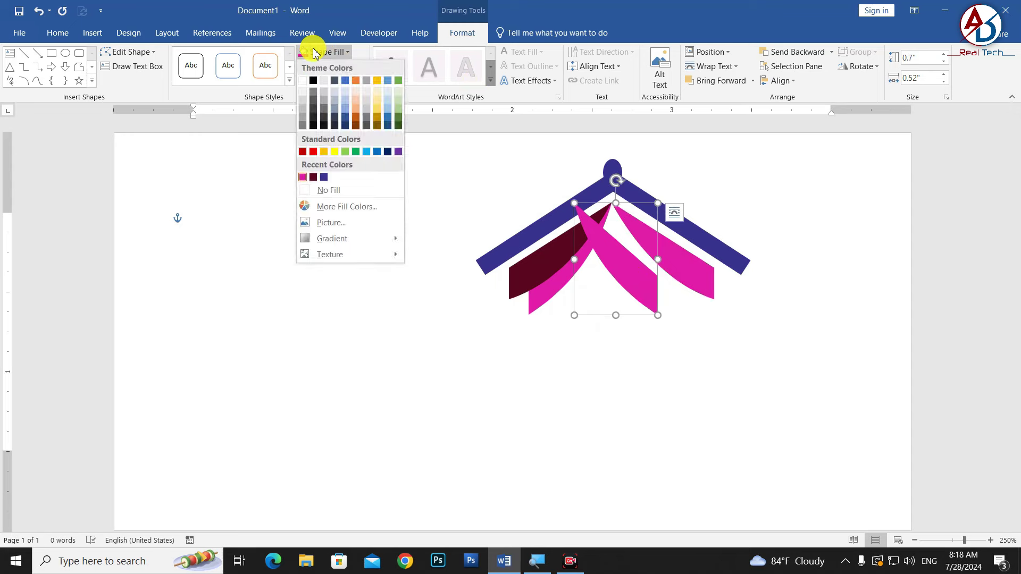
left_click(313, 177)
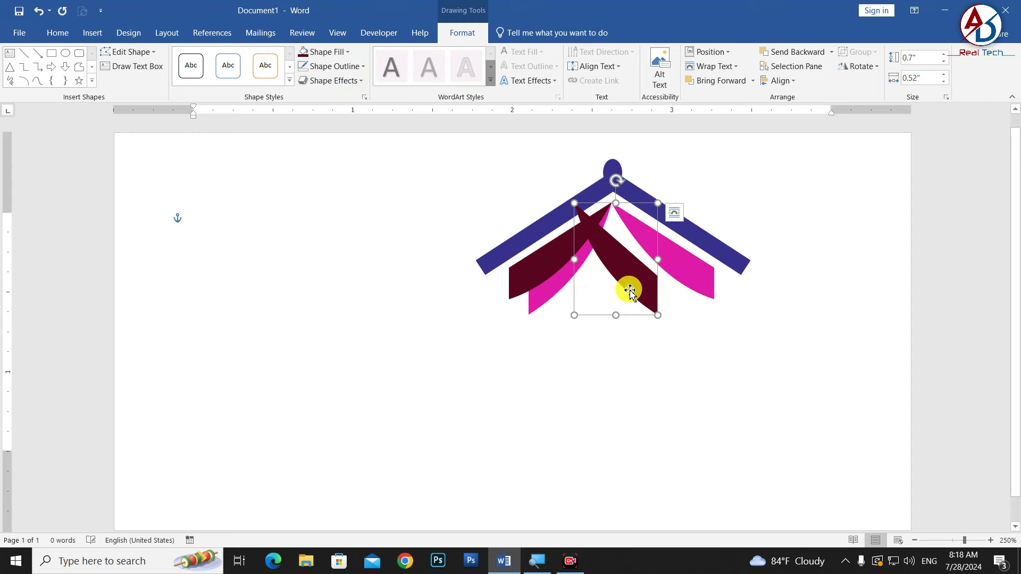
left_click_drag(630, 289, 665, 290)
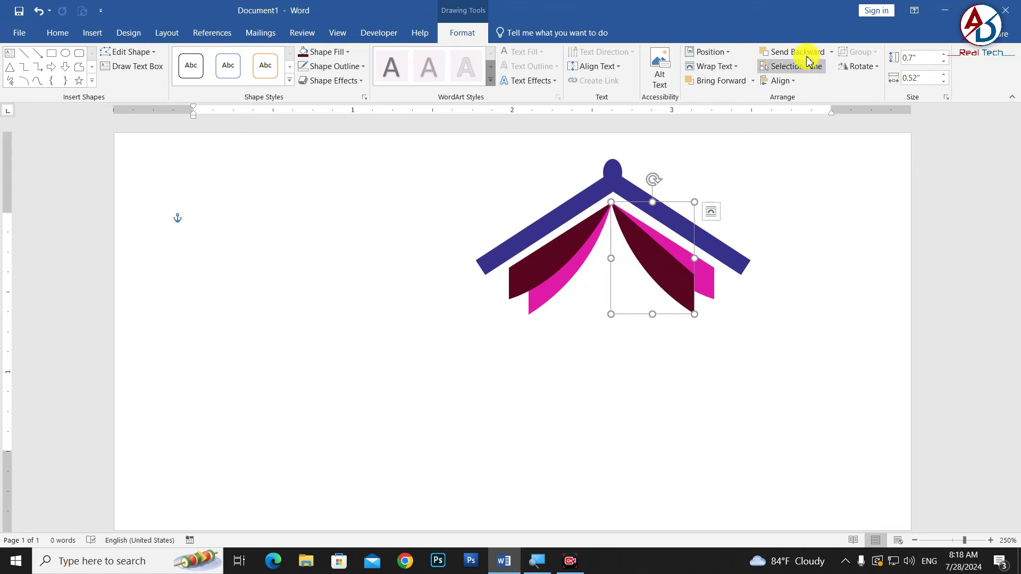
left_click(697, 416)
- Select the right maroon curve to check its placement
scroll(699, 417, "up", 5, "ctrl")
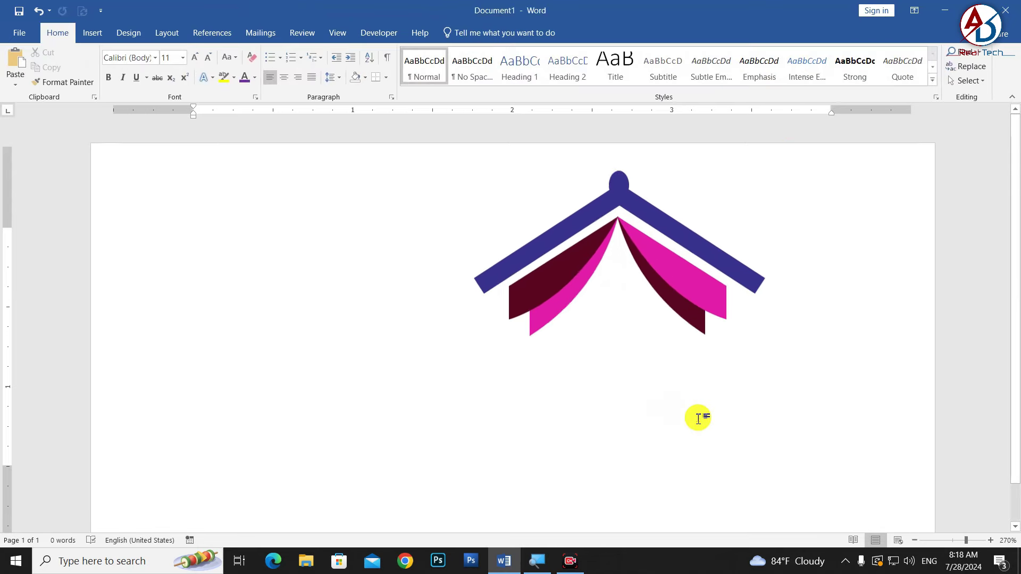
left_click(743, 343)
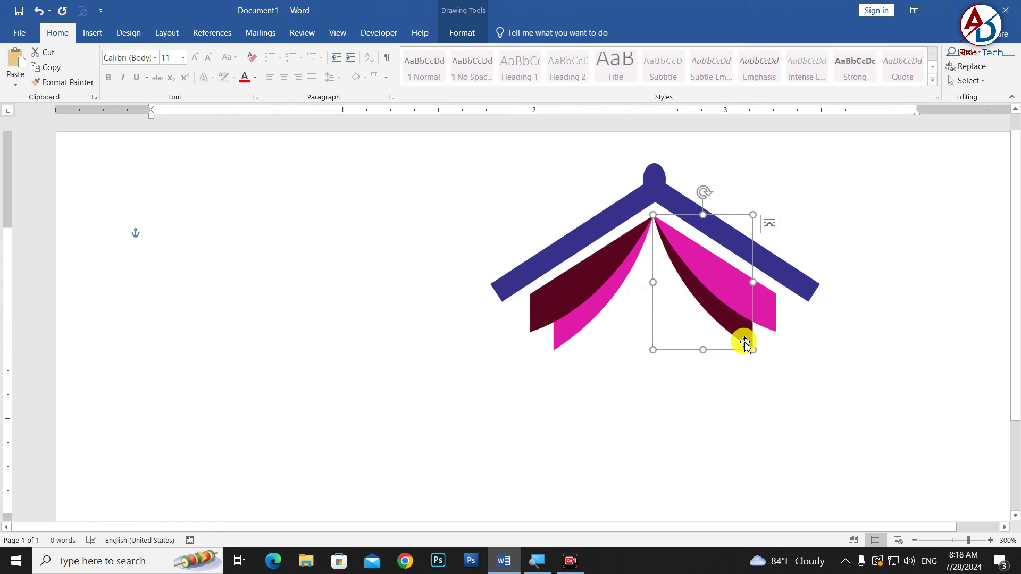
left_click(779, 396)
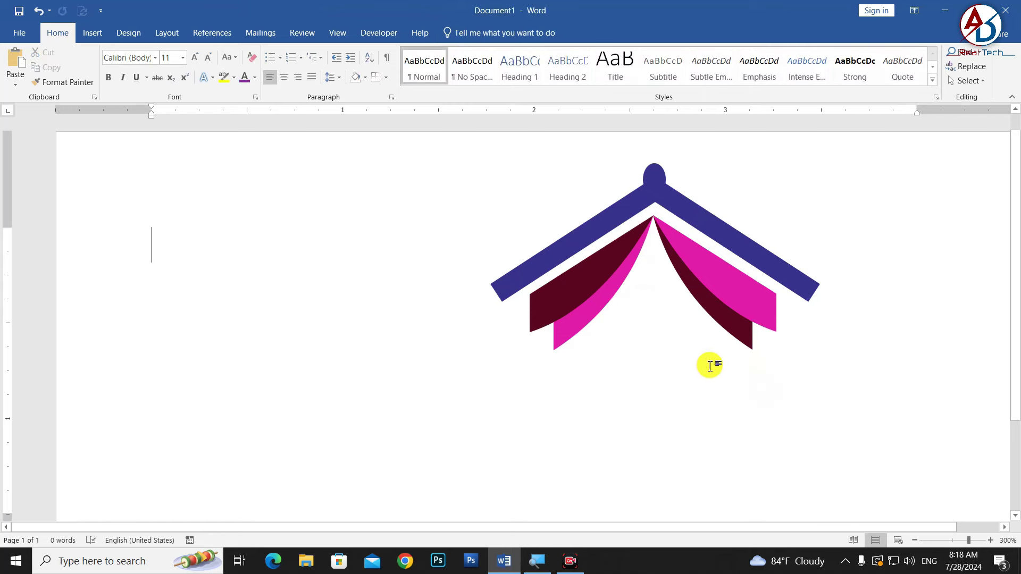
scroll(674, 346, "down", 7, "ctrl")
scroll(674, 346, "down", 5, "ctrl")
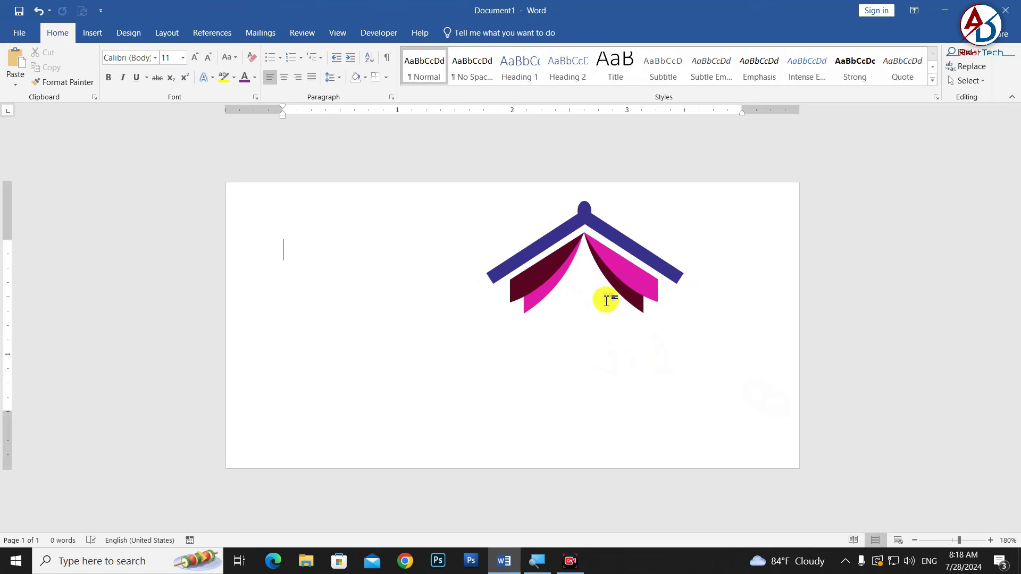
scroll(565, 333, "down", 1, "ctrl")
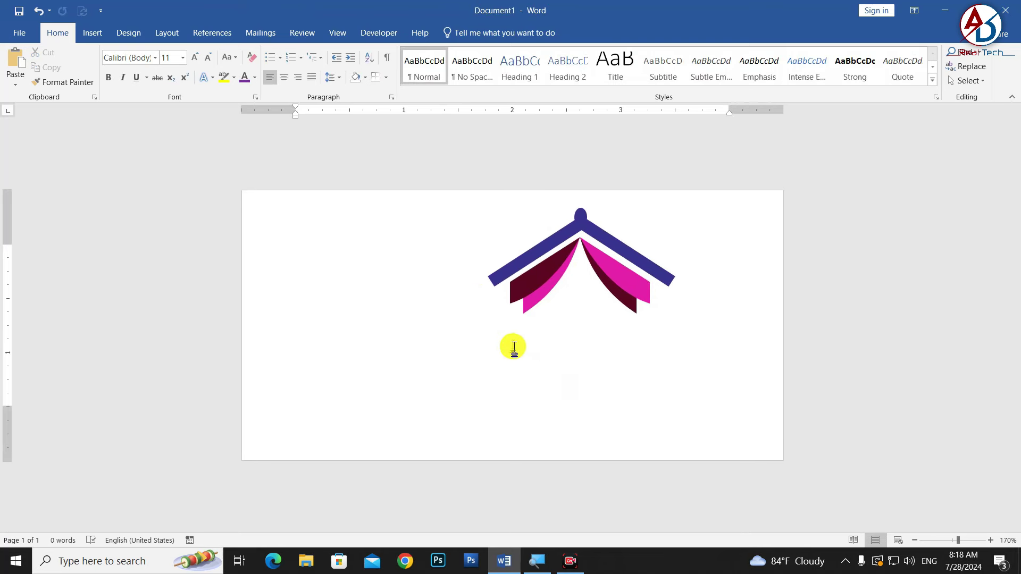
- Area-select all roof shapes with Select Objects to check grouping, then reselect the right maroon curve
left_click(968, 83)
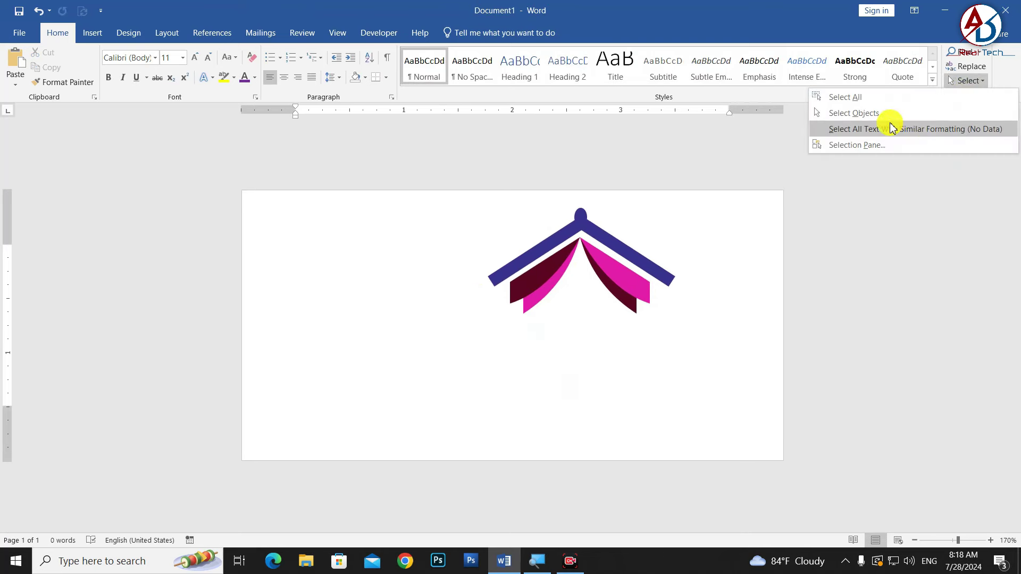
left_click(851, 108)
left_click_drag(505, 225, 686, 354)
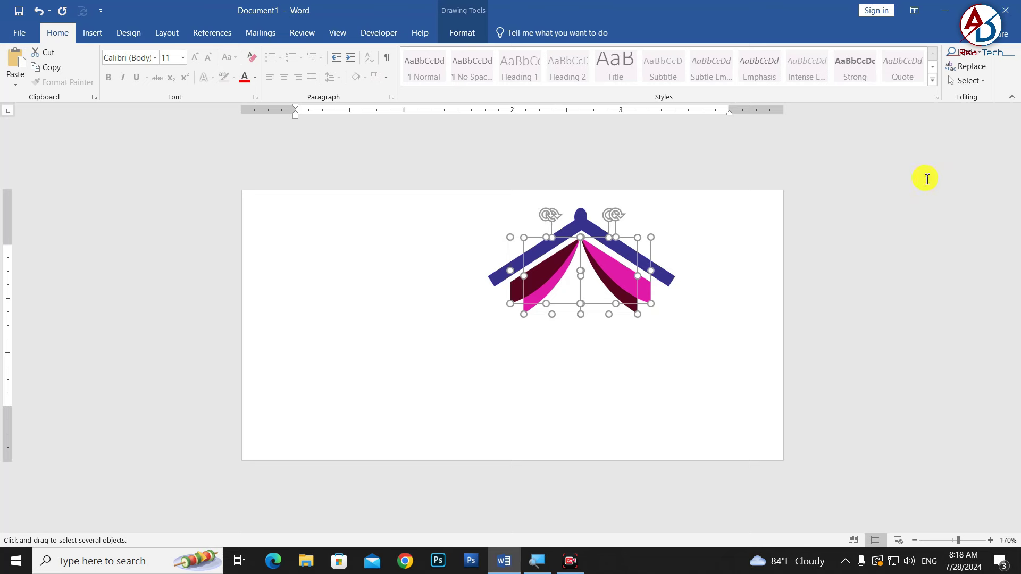
left_click(965, 83)
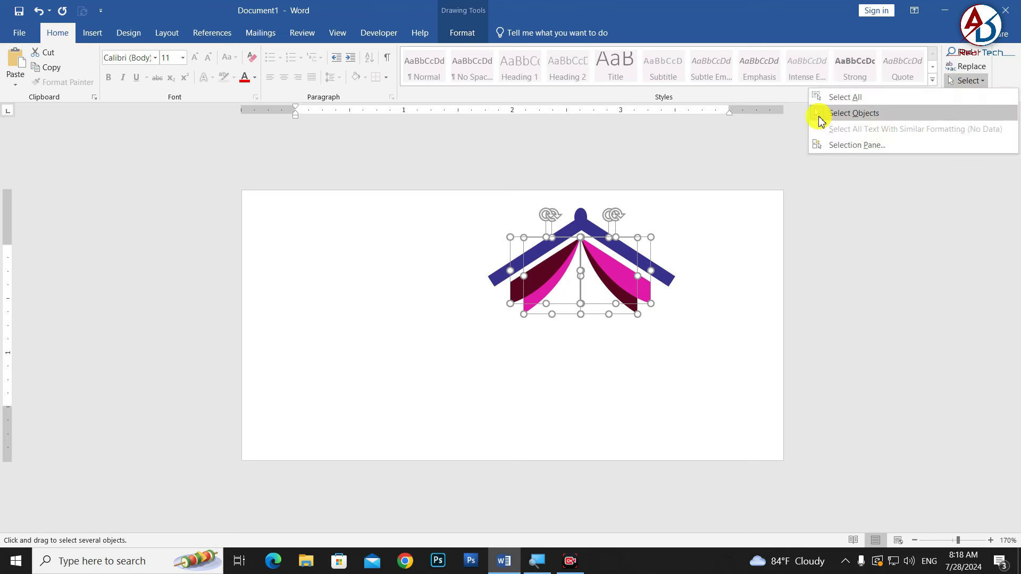
left_click(819, 111)
left_click(632, 420)
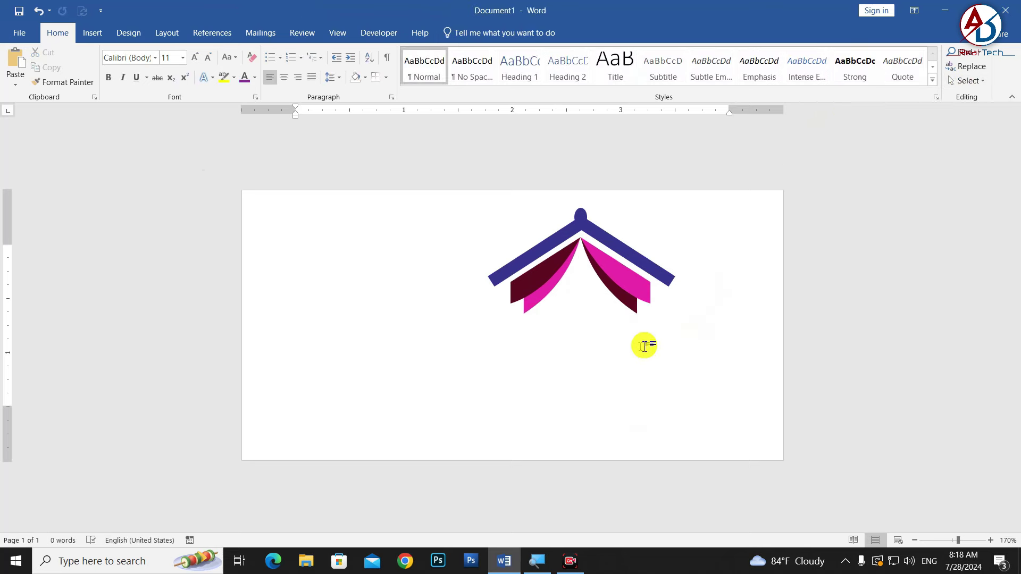
scroll(646, 346, "up", 3)
scroll(582, 380, "up", 1)
scroll(577, 369, "up", 1)
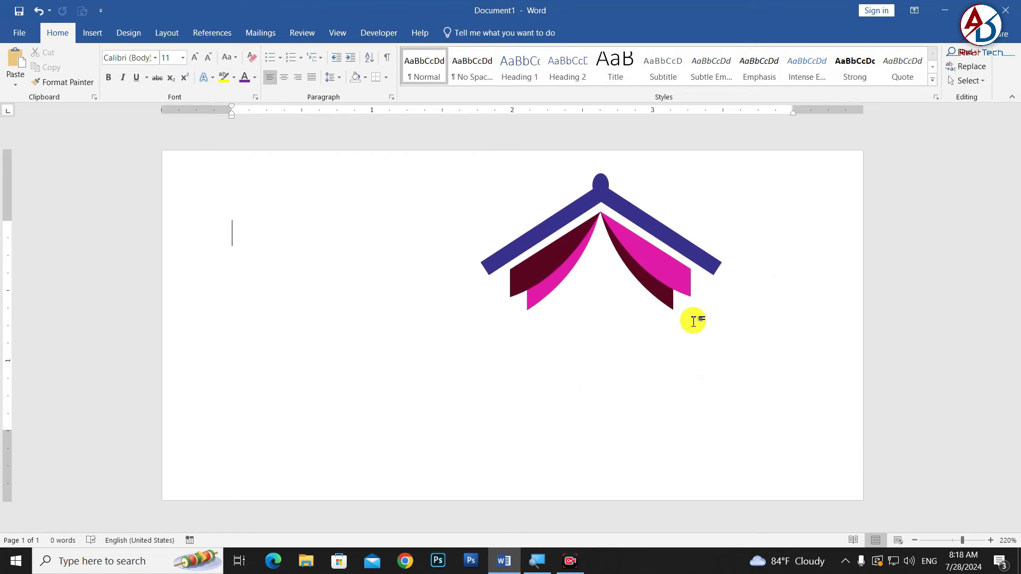
left_click(665, 302)
- Duplicate the right maroon curve, tilt it slightly and fill the copy light grey
left_click_drag(665, 302, 646, 285)
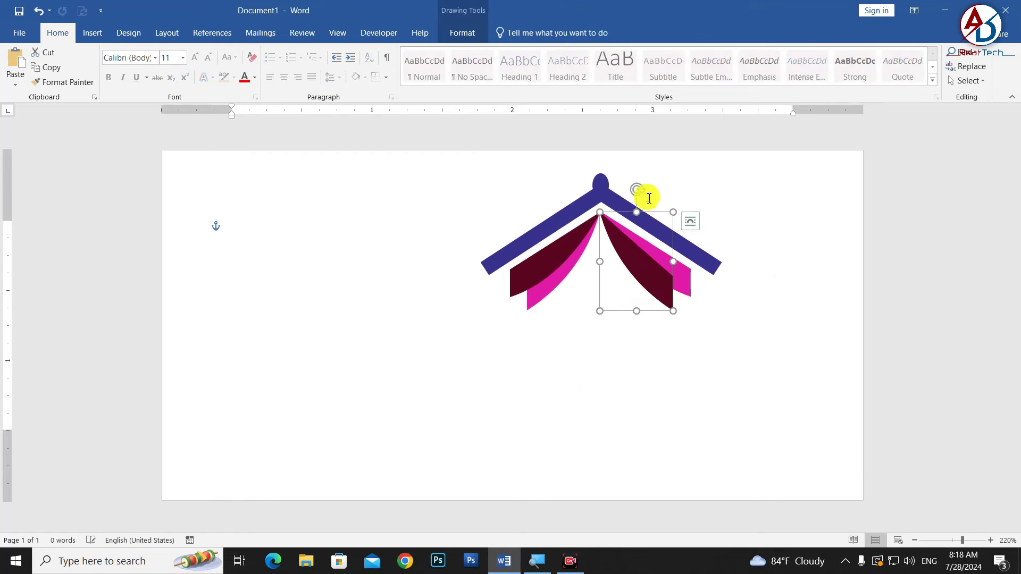
left_click_drag(641, 193, 650, 190)
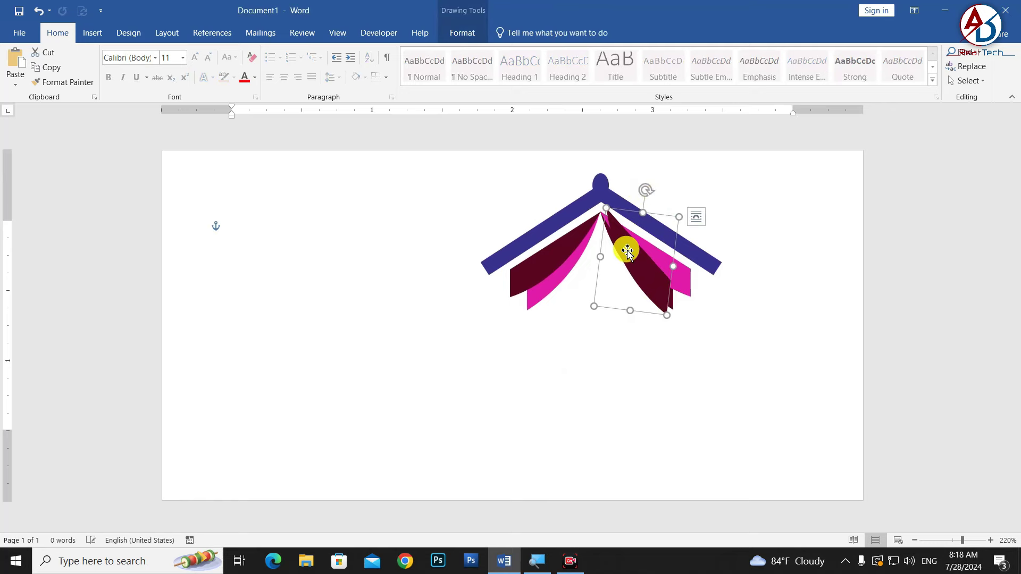
left_click_drag(620, 257, 619, 260)
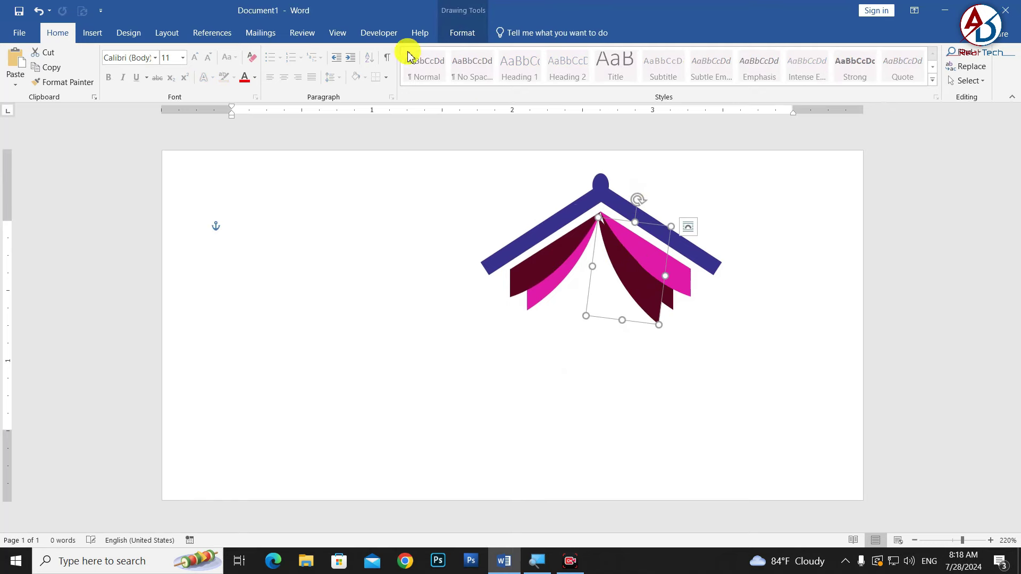
left_click(462, 32)
left_click(325, 51)
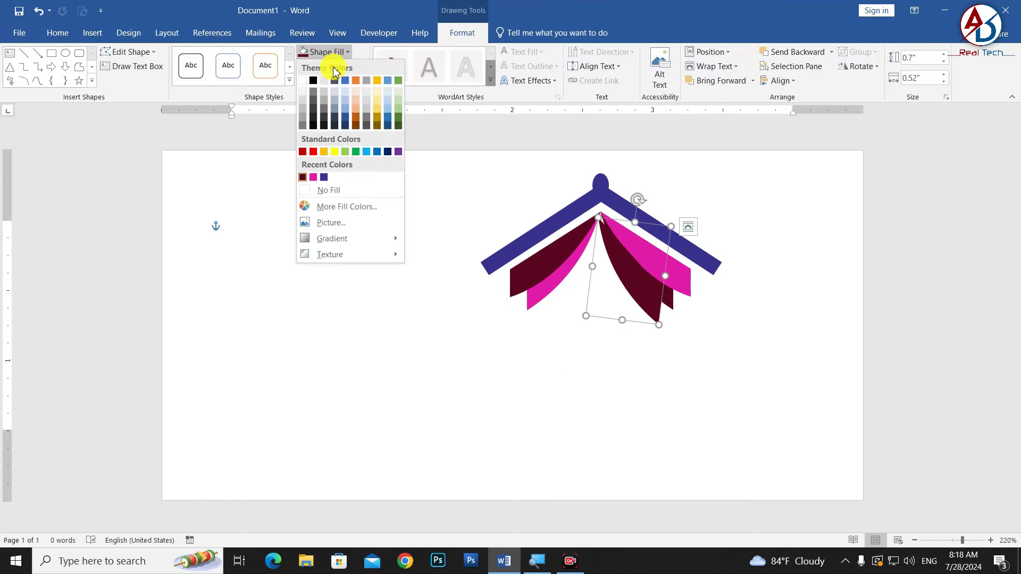
left_click(302, 97)
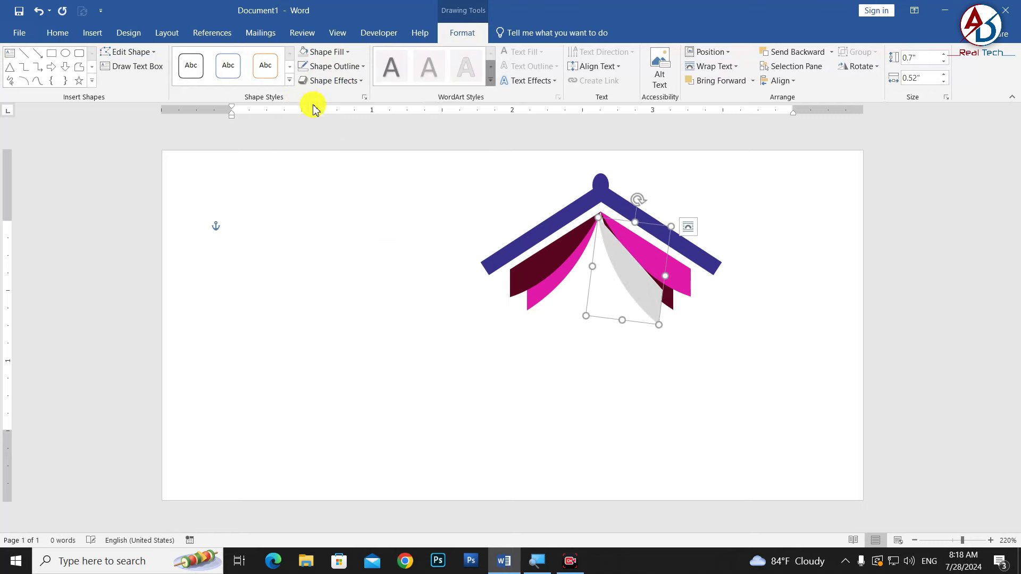
- Send the grey copy behind the maroon curve and shift it left as a shadow
left_click(807, 57)
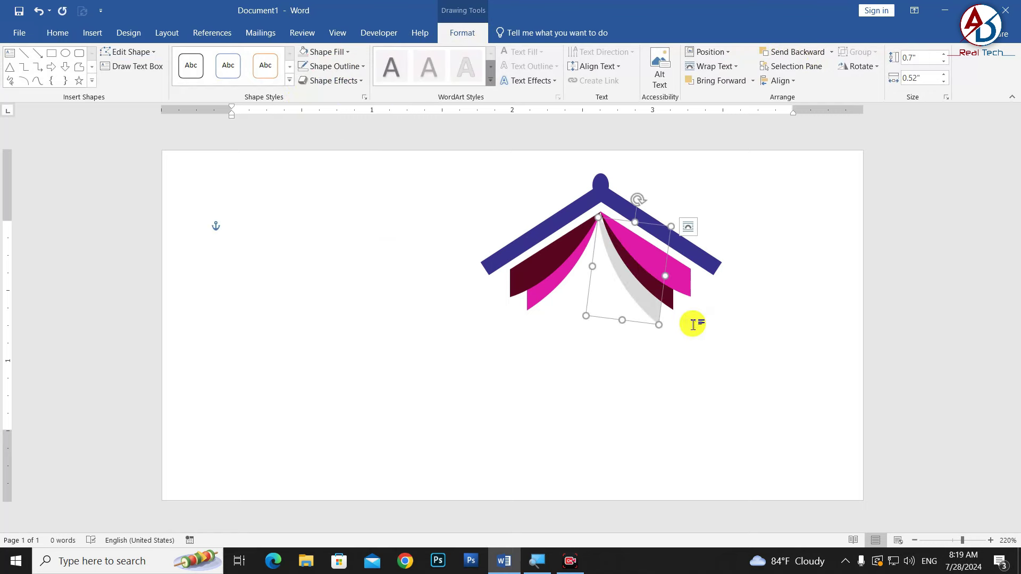
left_click_drag(639, 298, 640, 294)
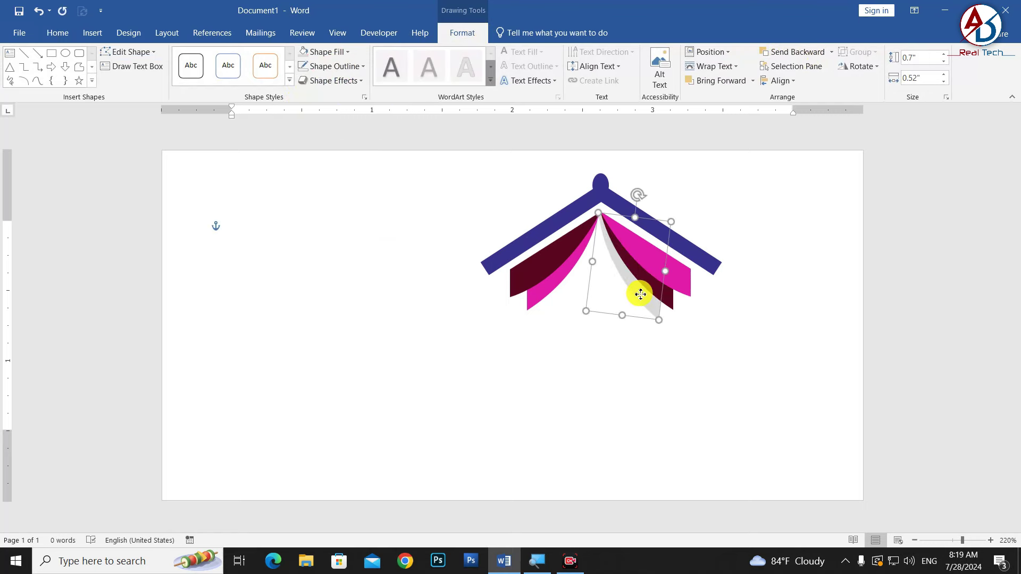
left_click(667, 320)
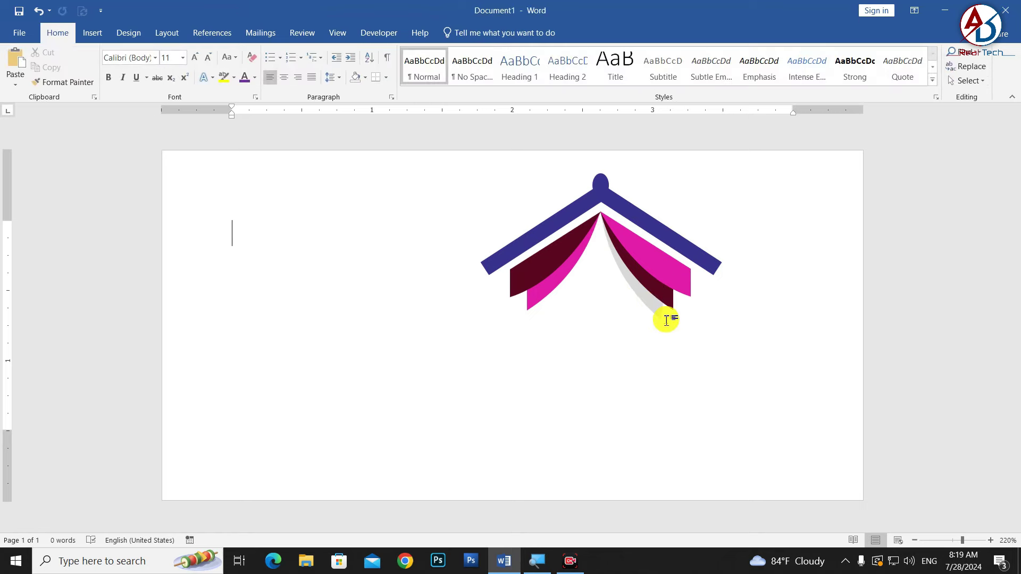
left_click(657, 312)
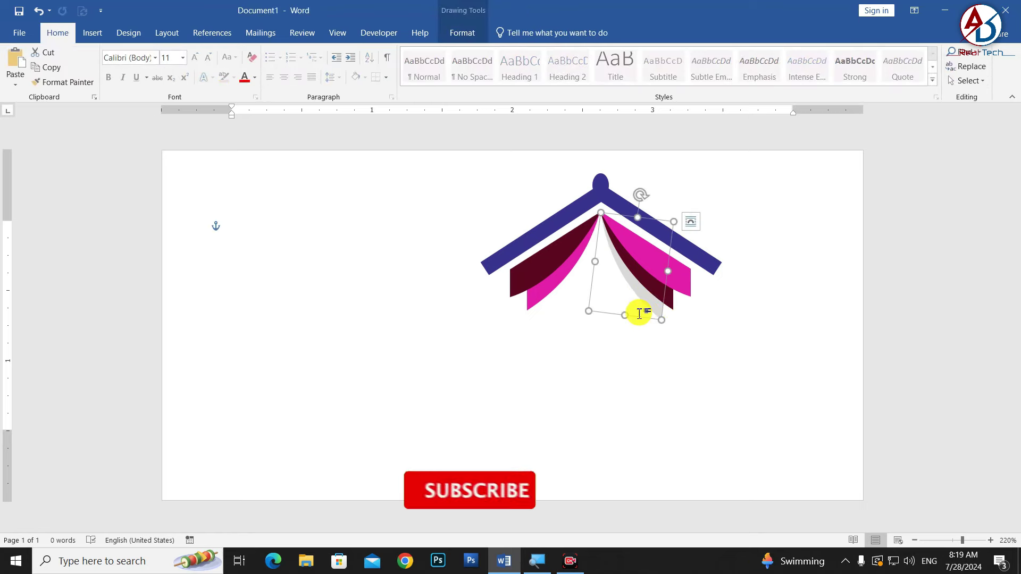
left_click_drag(640, 306, 605, 307)
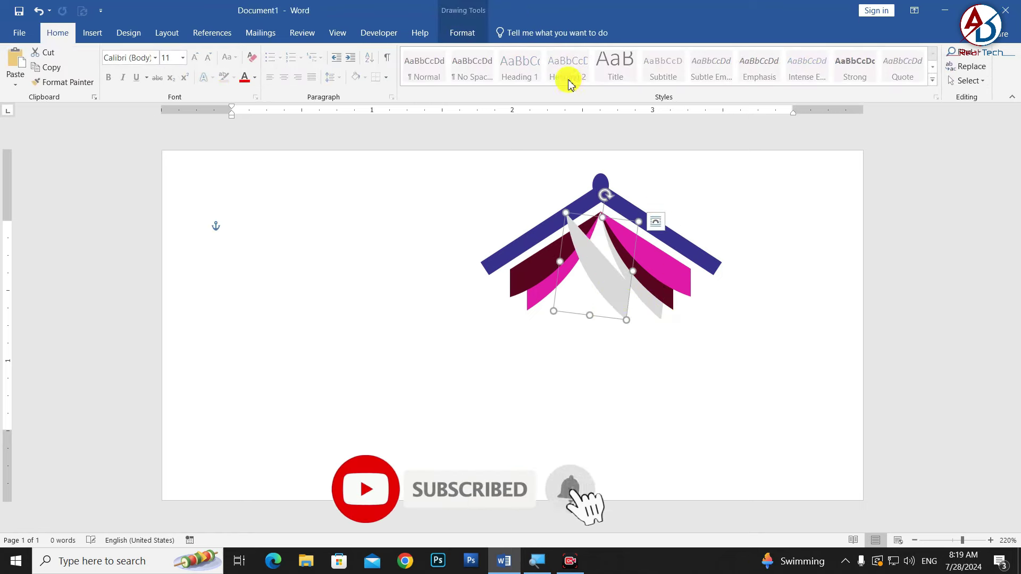
left_click(574, 283)
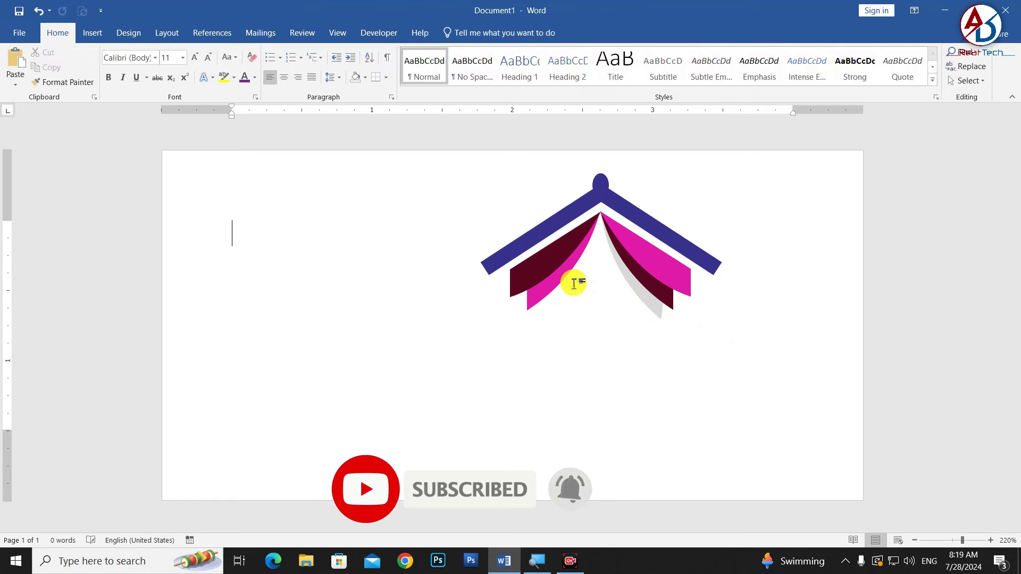
scroll(588, 278, "down", 3, "ctrl")
scroll(638, 310, "down", 2, "ctrl")
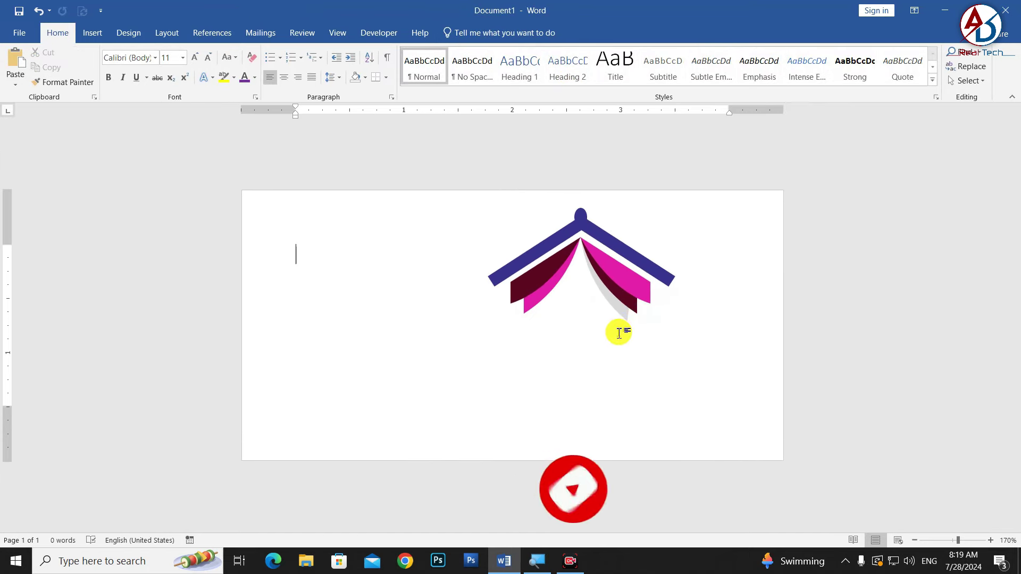
scroll(582, 297, "up", 2, "ctrl")
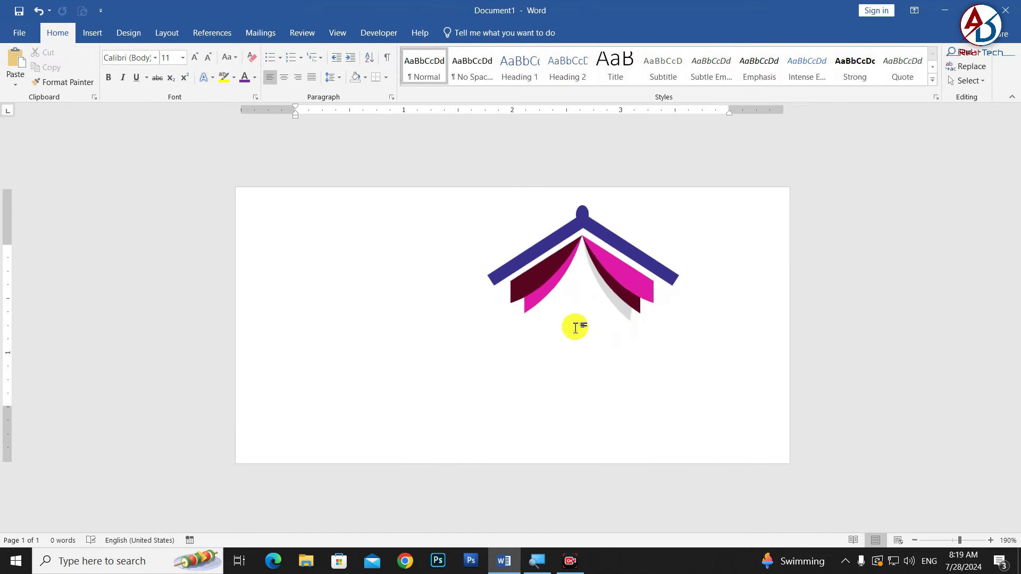
- Draw a tiny maroon square without outline below the roof's left side
left_click(92, 33)
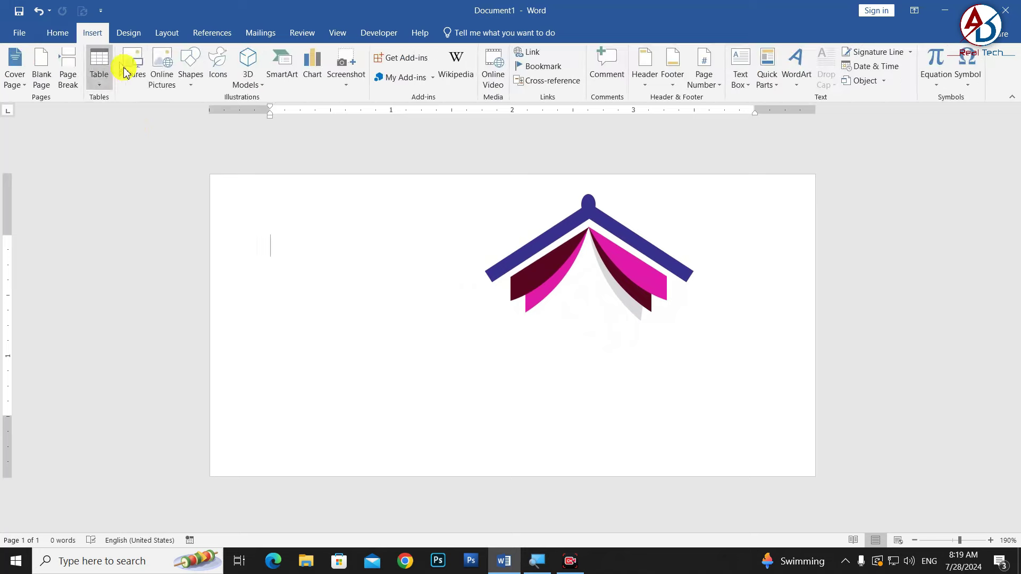
left_click(191, 69)
left_click(228, 112)
mouse_move(488, 330)
left_mouse_down()
mouse_move(511, 346)
mouse_move(500, 341)
left_mouse_up()
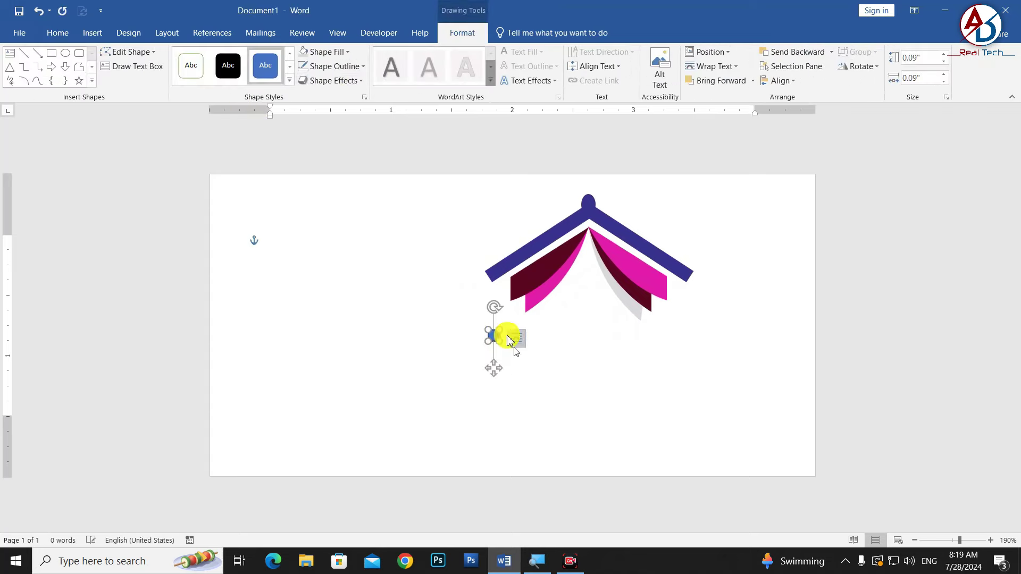
left_click(323, 55)
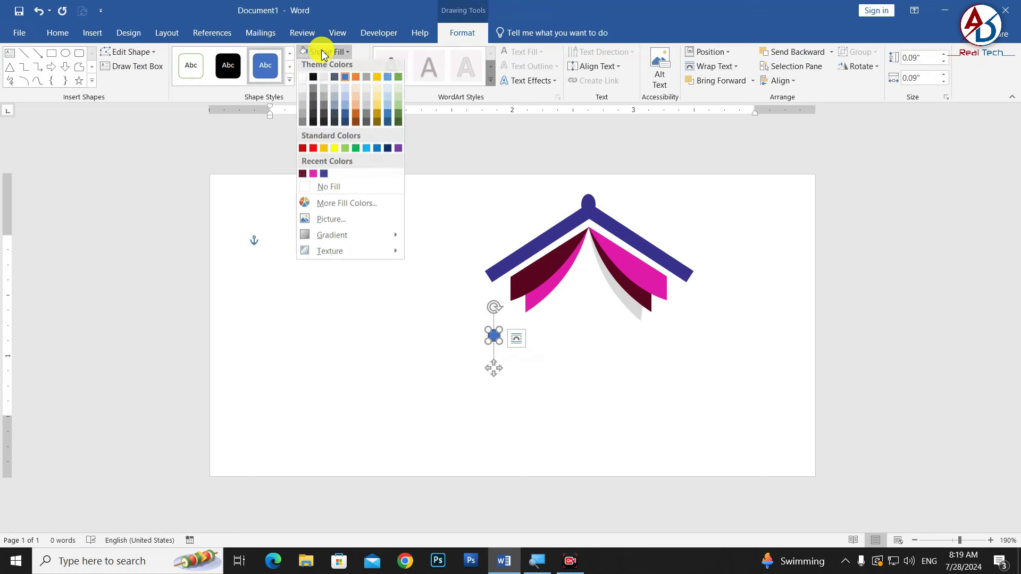
left_click(304, 178)
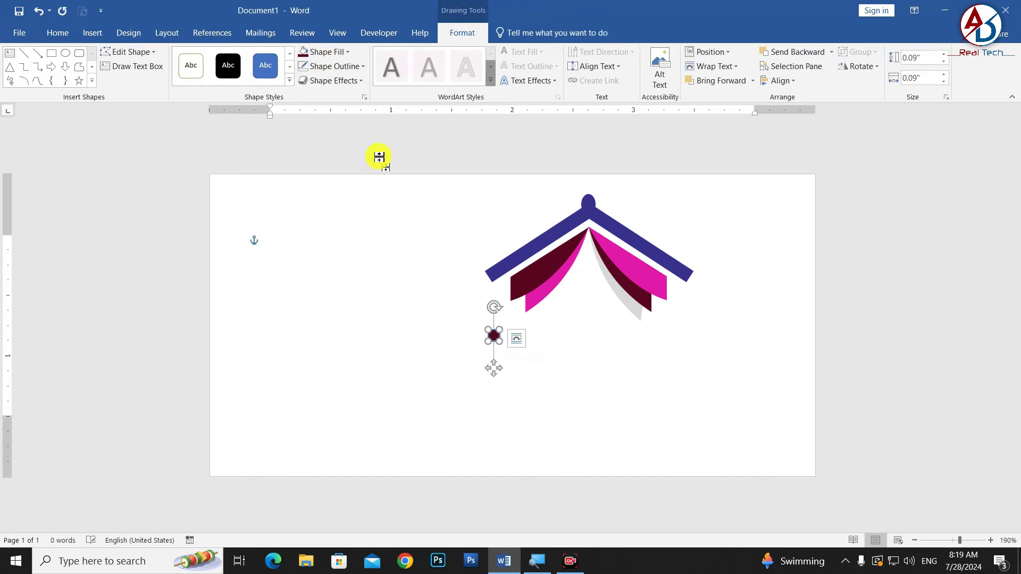
left_click(329, 66)
left_click(332, 205)
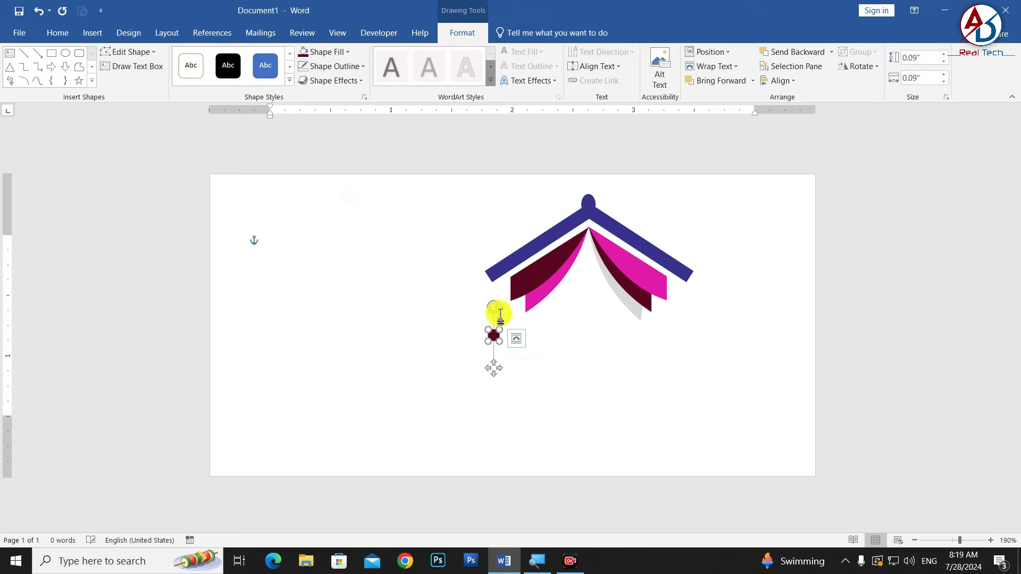
- Duplicate the square beside the original and group the two squares
left_click_drag(494, 335, 513, 355)
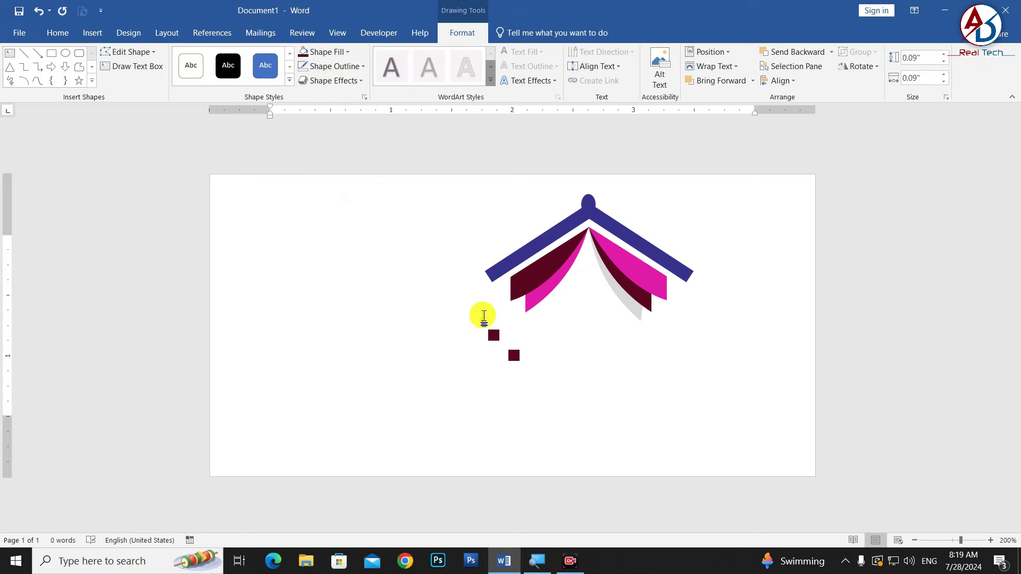
scroll(512, 357, "up", 5)
left_click_drag(513, 357, 504, 333)
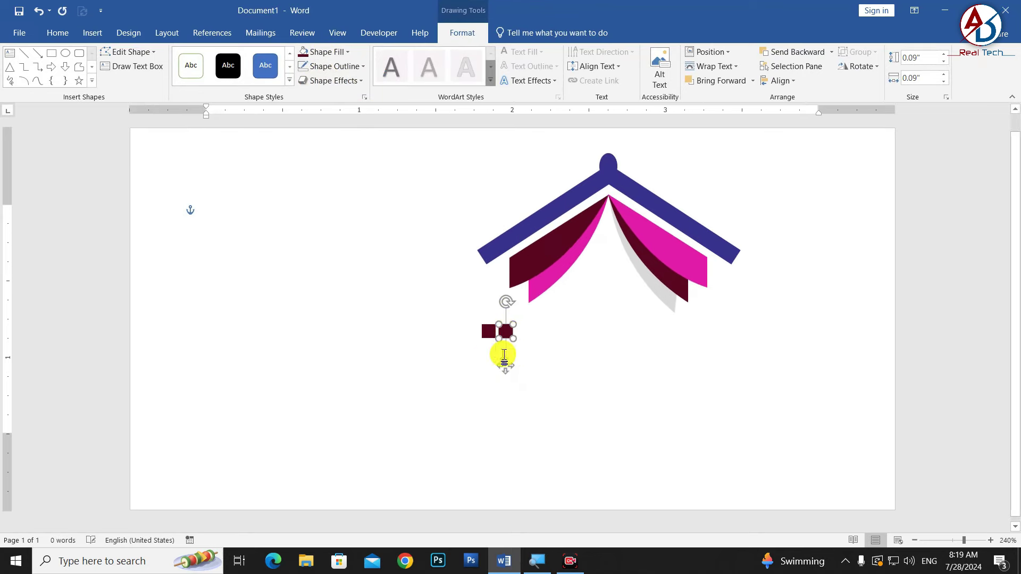
left_click(464, 345)
left_click(488, 332)
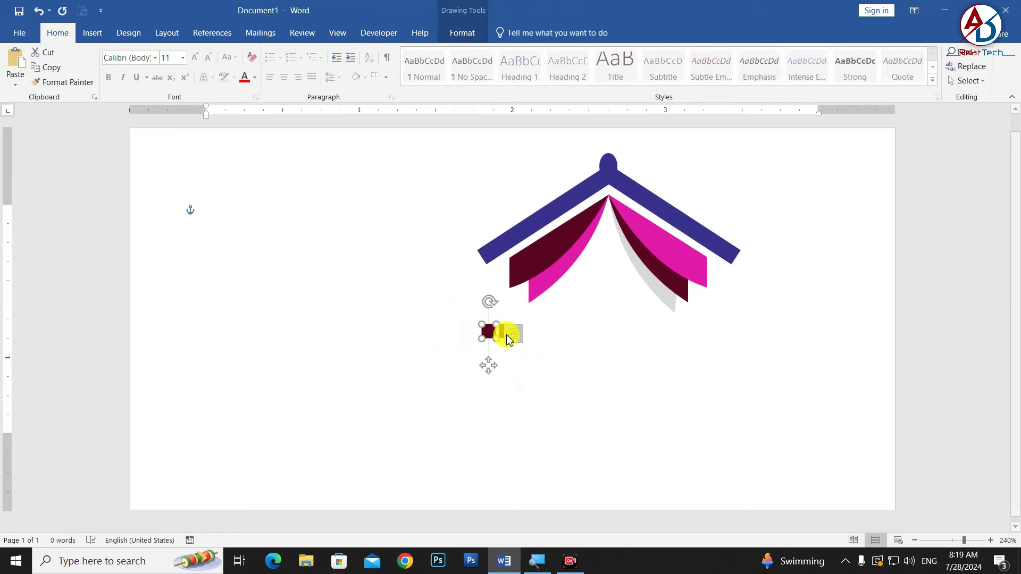
left_click(506, 332, "shift")
right_click(505, 333)
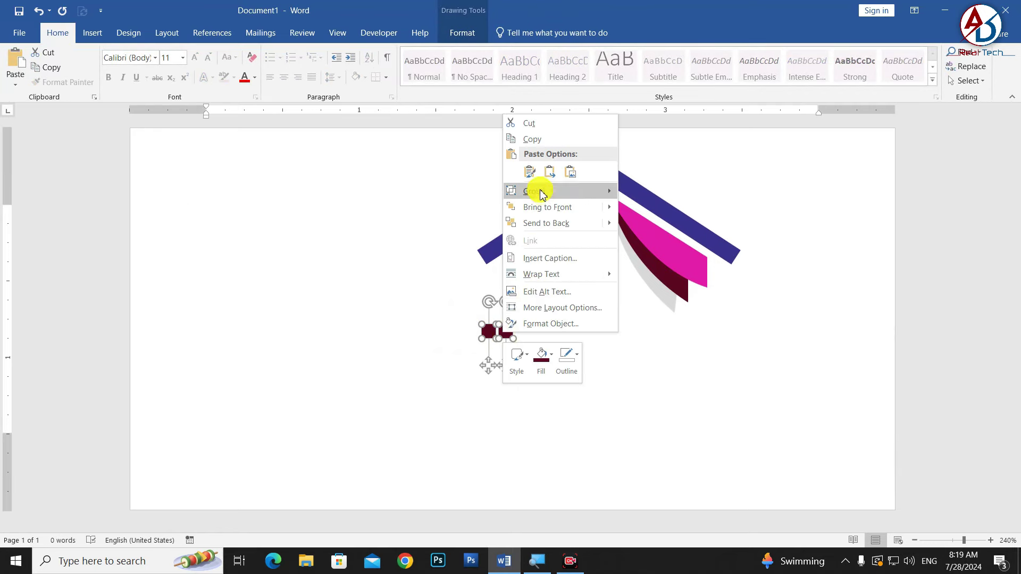
mouse_move(551, 191)
left_click(648, 192)
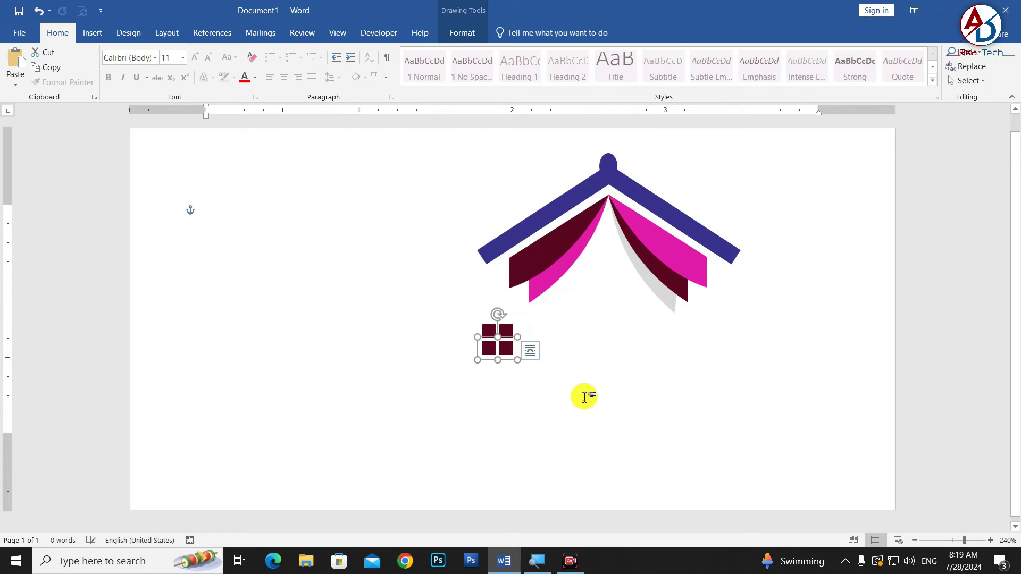
- Group all four squares into one window and move it under the roof's centre
left_click(612, 426)
left_click(497, 350)
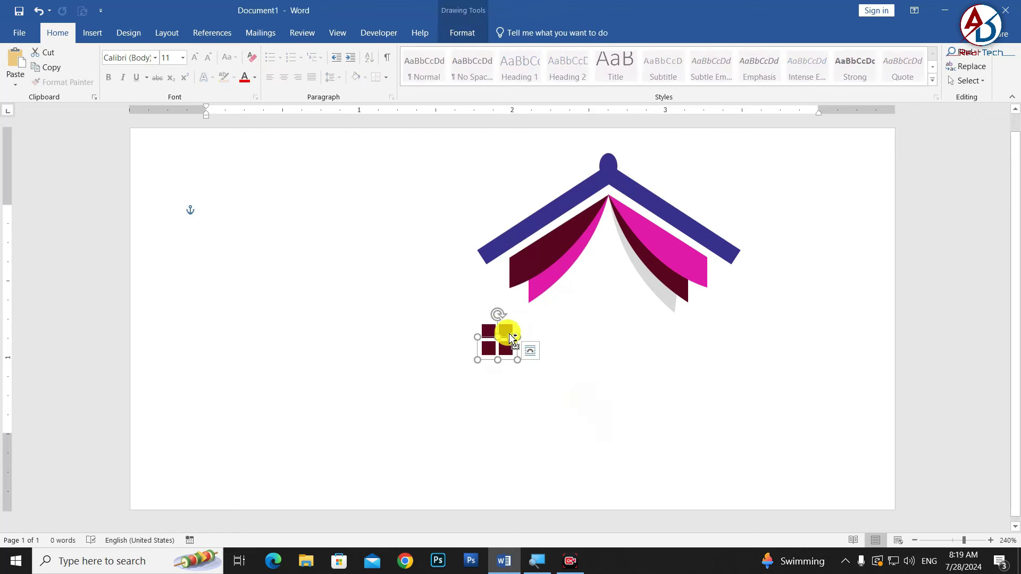
right_click(509, 335)
mouse_move(540, 193)
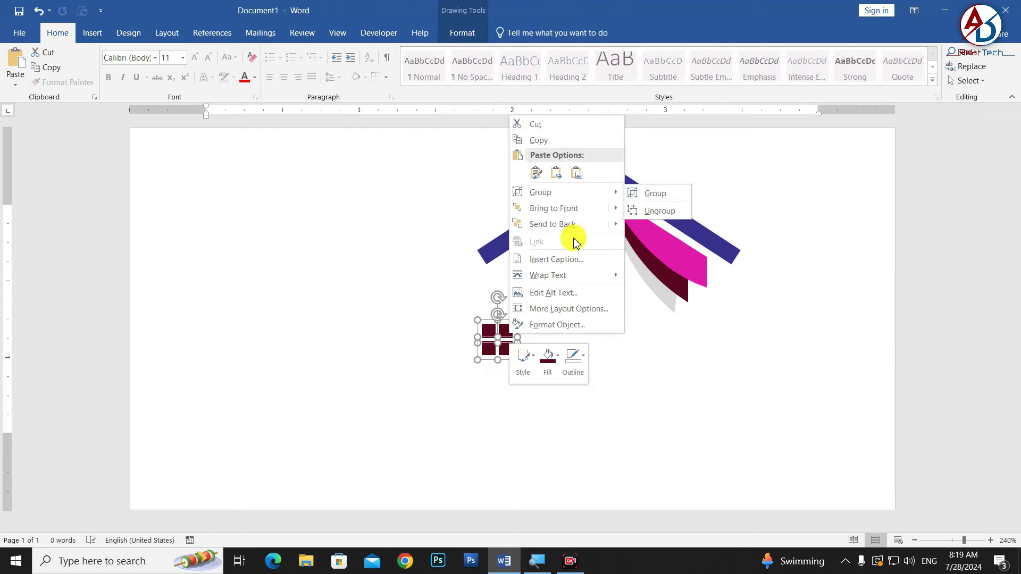
left_click(651, 194)
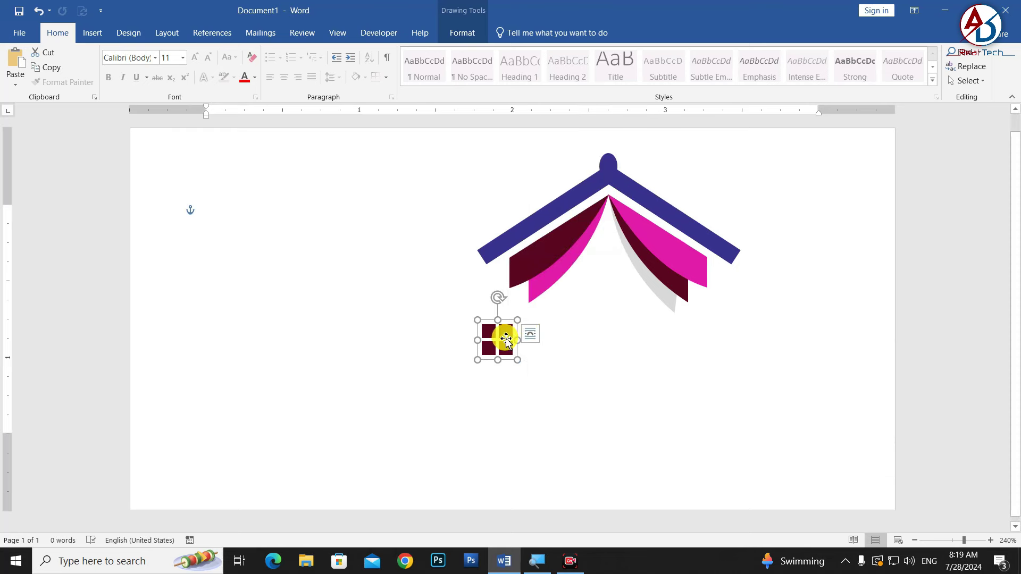
left_click_drag(506, 339, 607, 270)
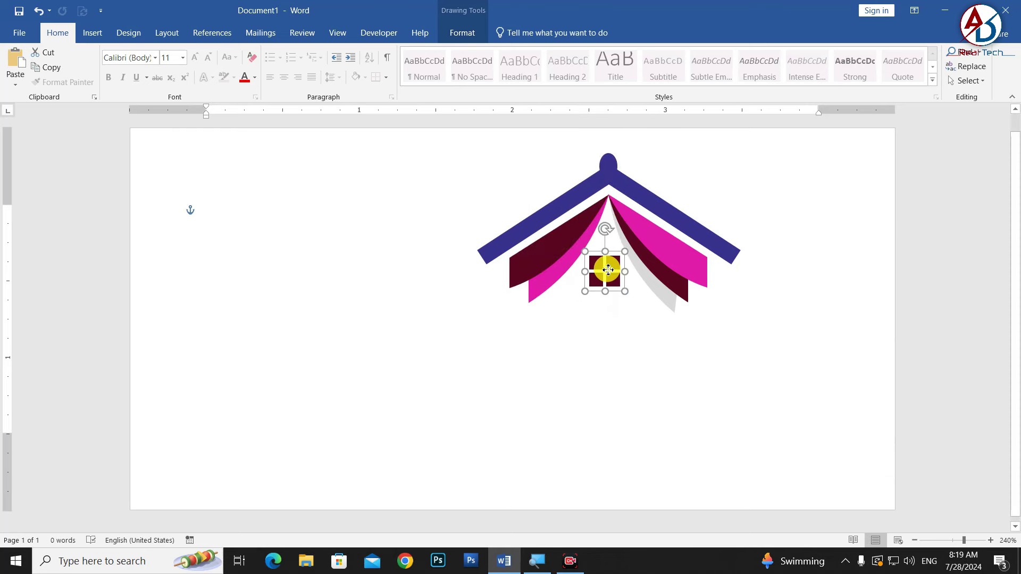
left_click(679, 354)
scroll(638, 348, "down", 7)
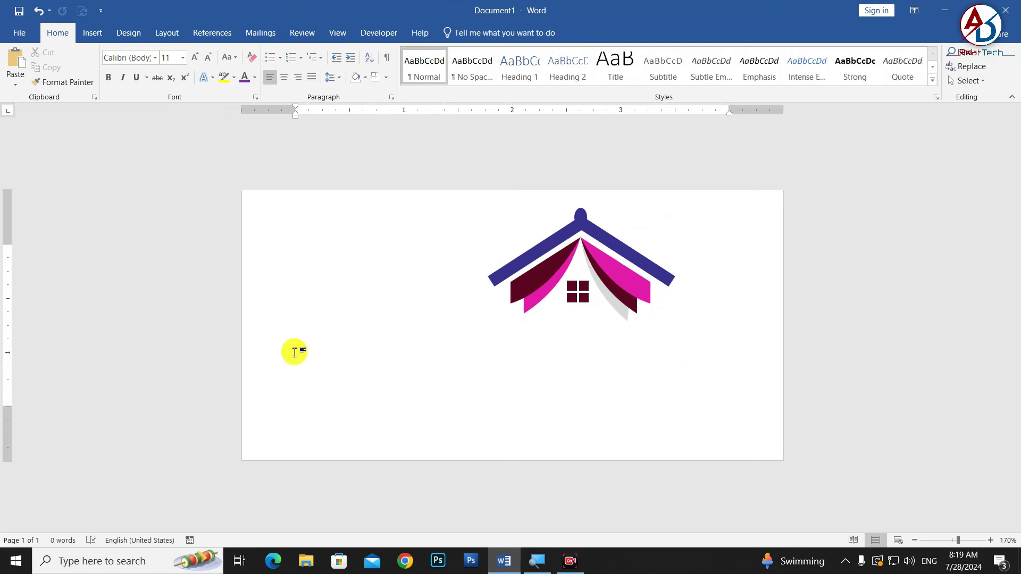
- Insert a WordArt box below the logo reading 'Tution Hub' in the No Spacing style
left_click(93, 33)
left_click(799, 63)
left_click(803, 107)
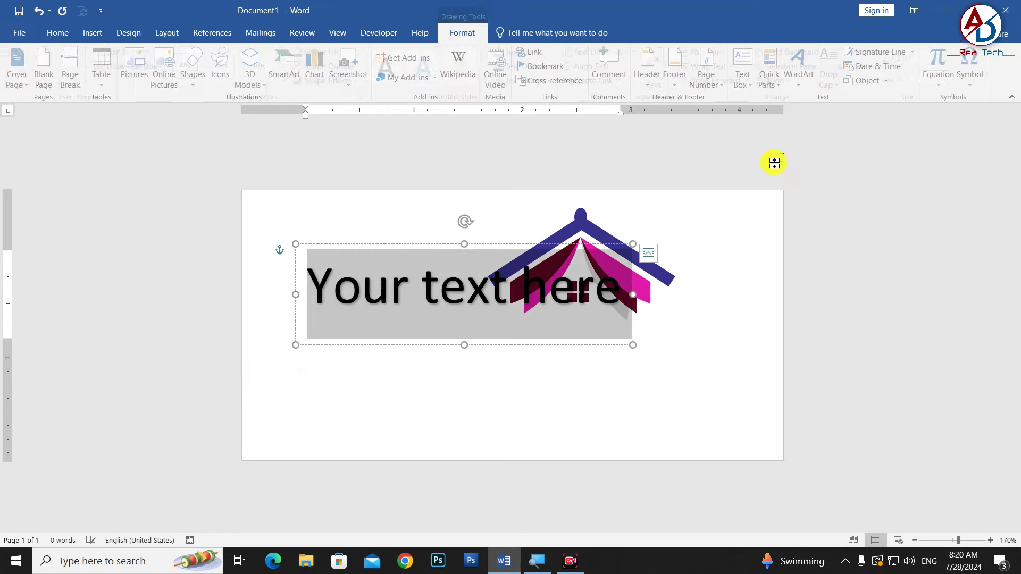
left_click_drag(449, 245, 453, 321)
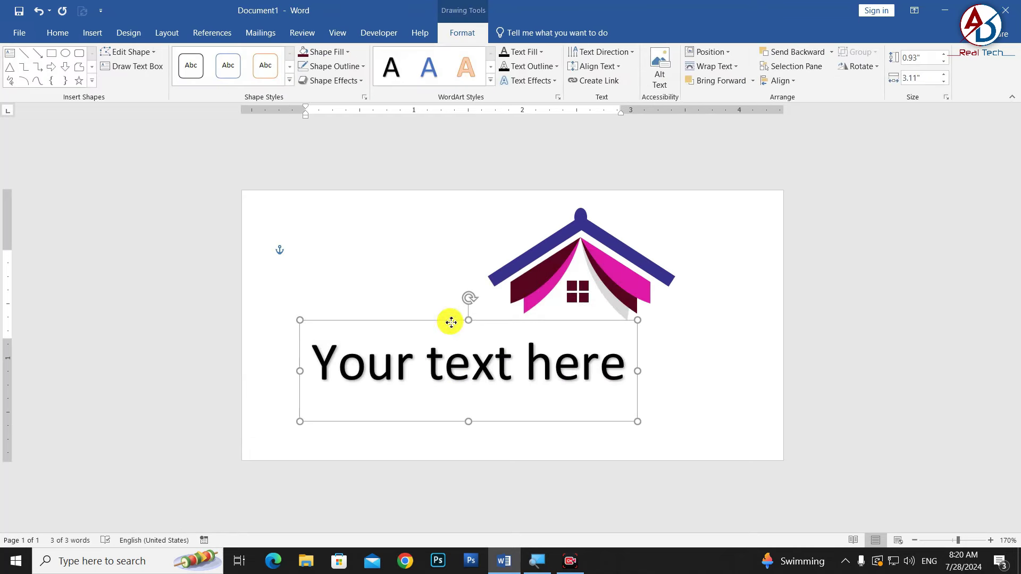
triple_click(450, 373)
type("Tution Hub")
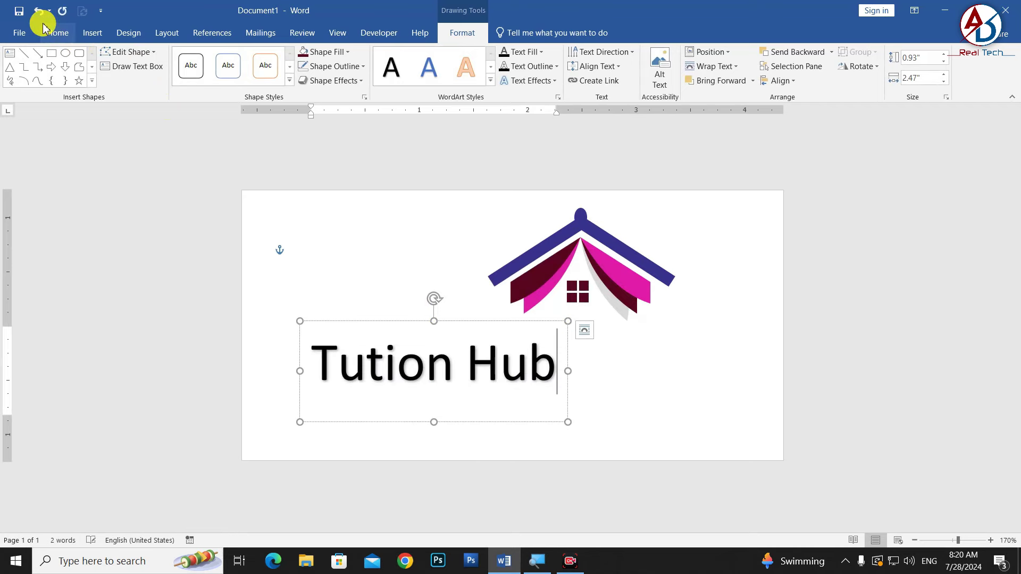
key("ctrl+a")
left_click(57, 33)
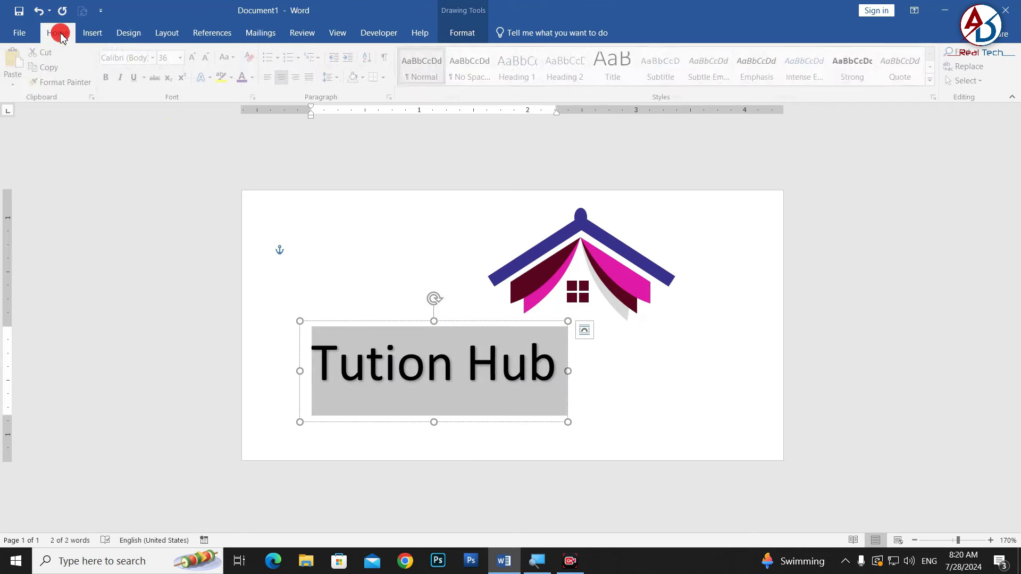
left_click(471, 67)
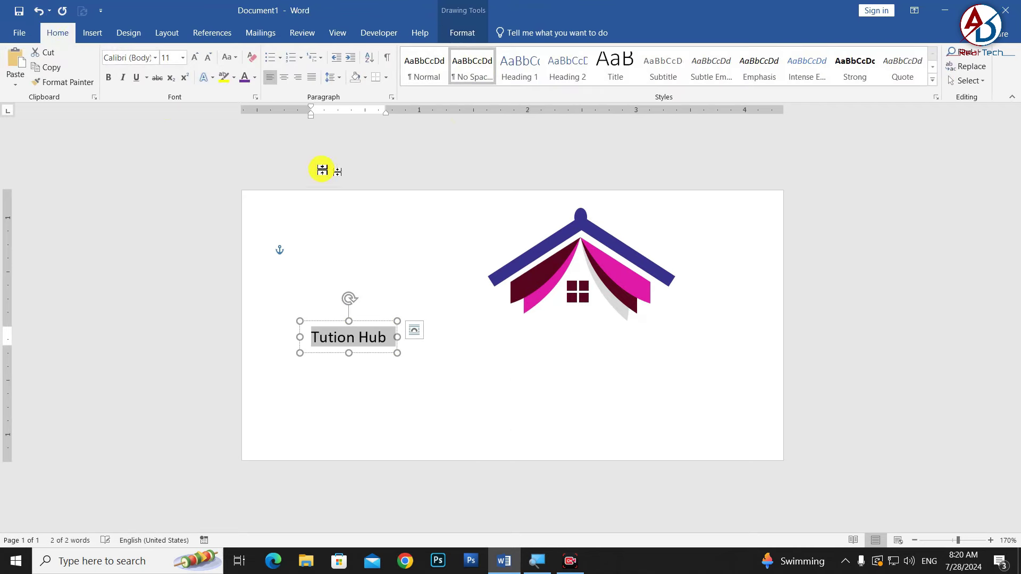
left_click(154, 57)
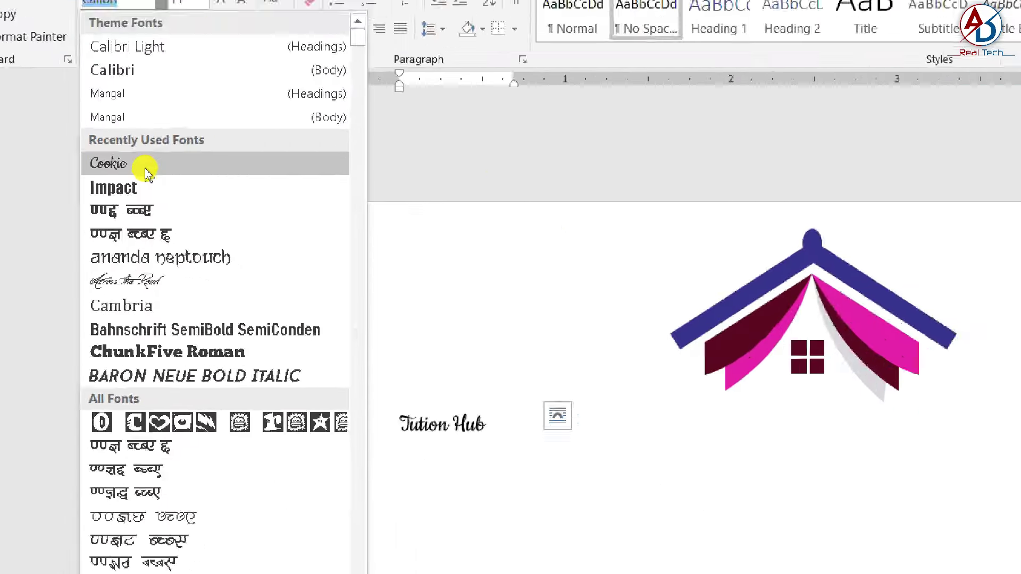
- Set 'Tution Hub' to bold Cookie at 80 pt and move it just beneath the roof
left_click(145, 168)
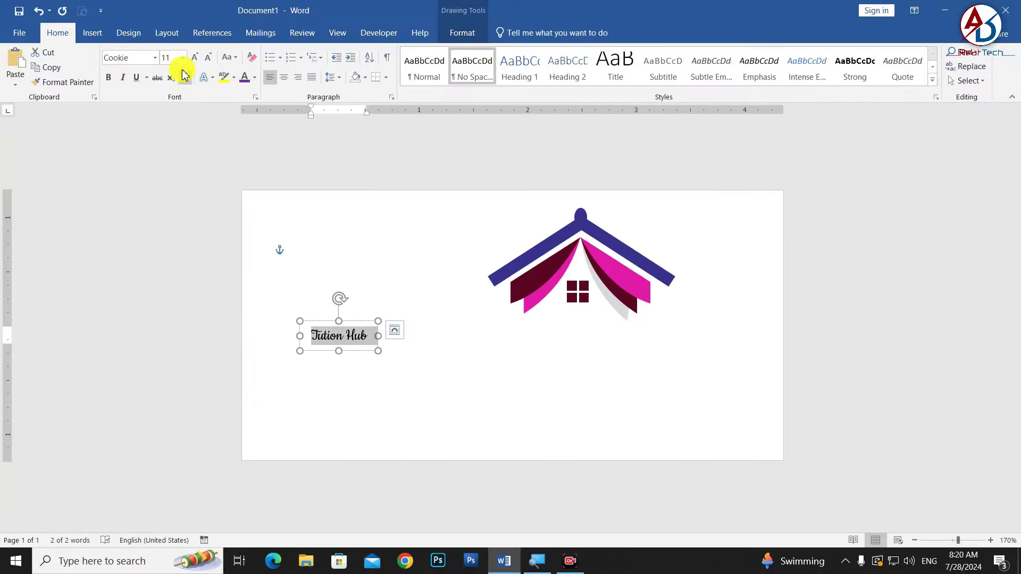
left_click(108, 78)
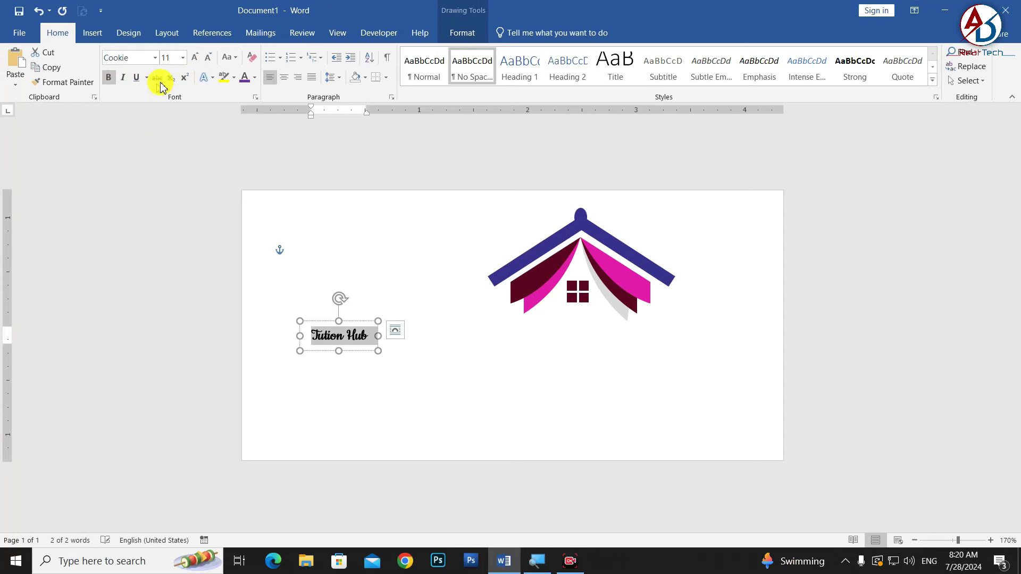
left_click(193, 60)
left_click(194, 60)
left_click(193, 60)
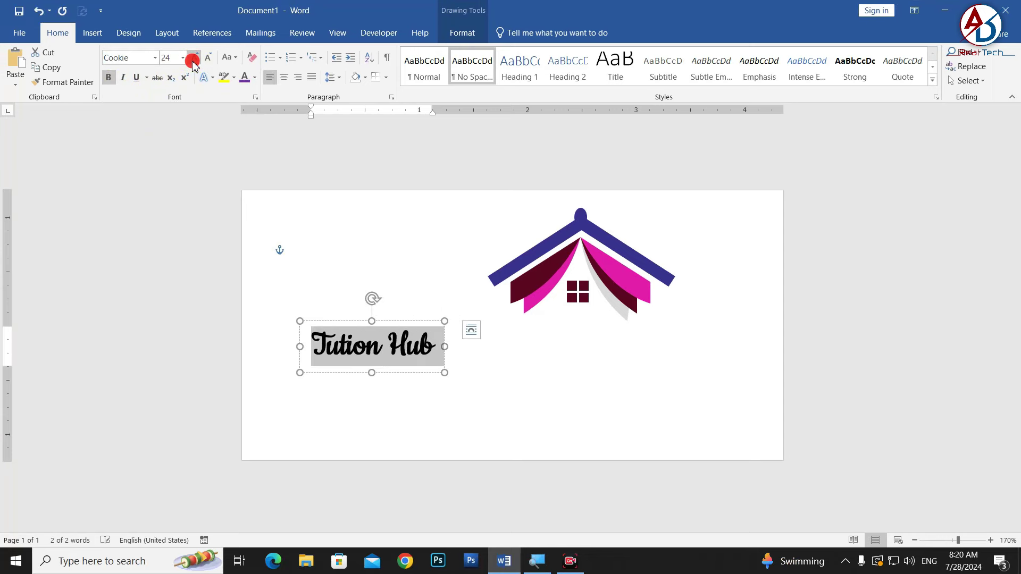
left_click(193, 60)
left_click(194, 60)
left_click(194, 59)
left_click(194, 60)
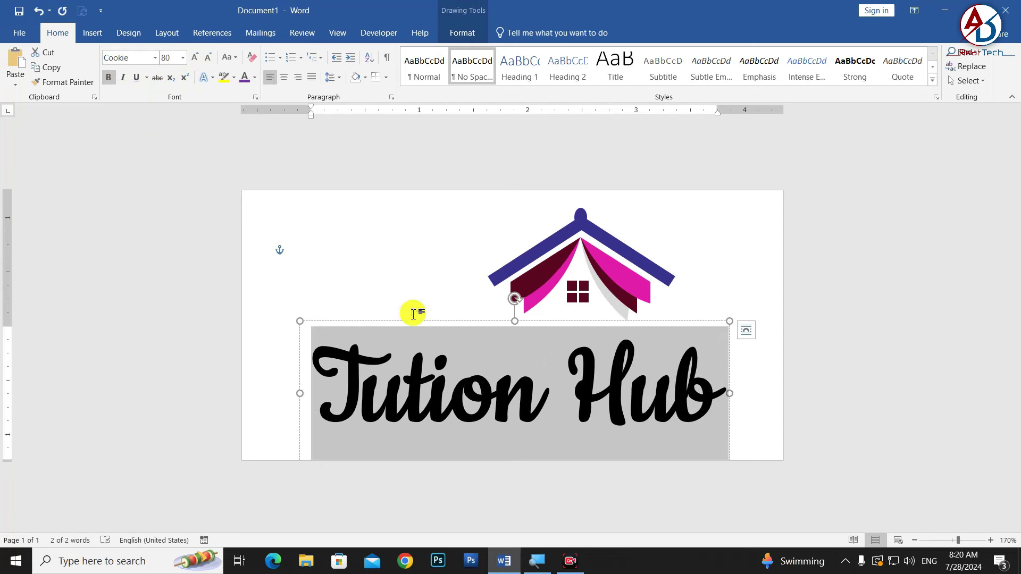
mouse_move(425, 321)
left_mouse_down()
mouse_move(383, 282)
mouse_move(396, 294)
mouse_move(398, 281)
left_mouse_up()
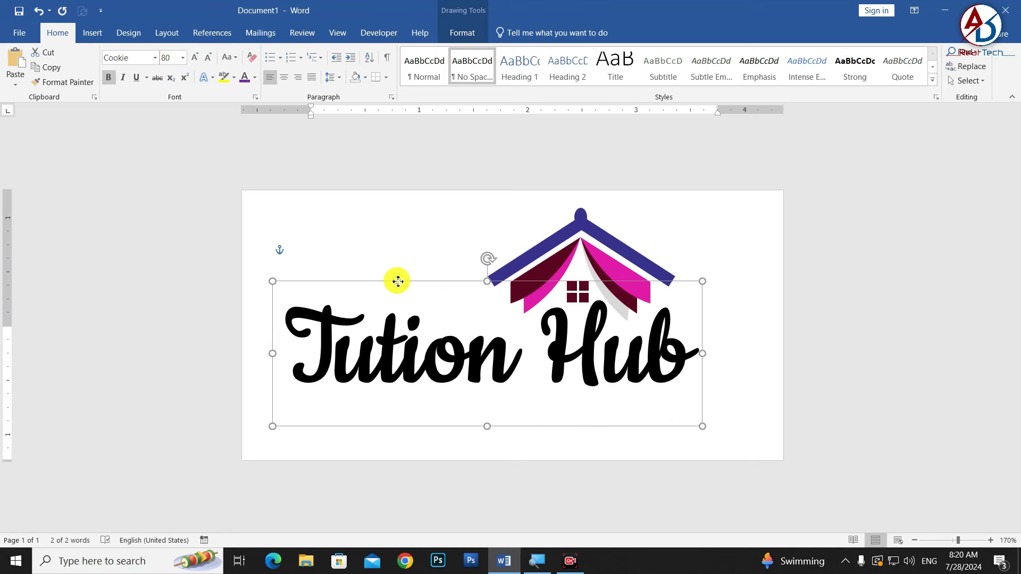
- Remove the space to form 'TutionHub' and shift the text box right under the roof
left_click_drag(397, 281, 398, 281)
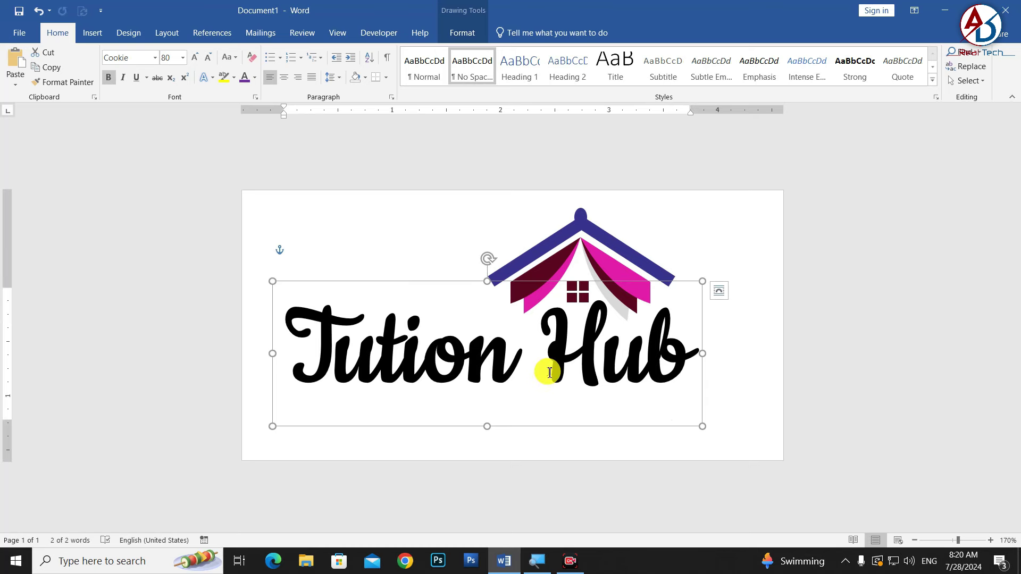
left_click(549, 372)
key("BackSpace")
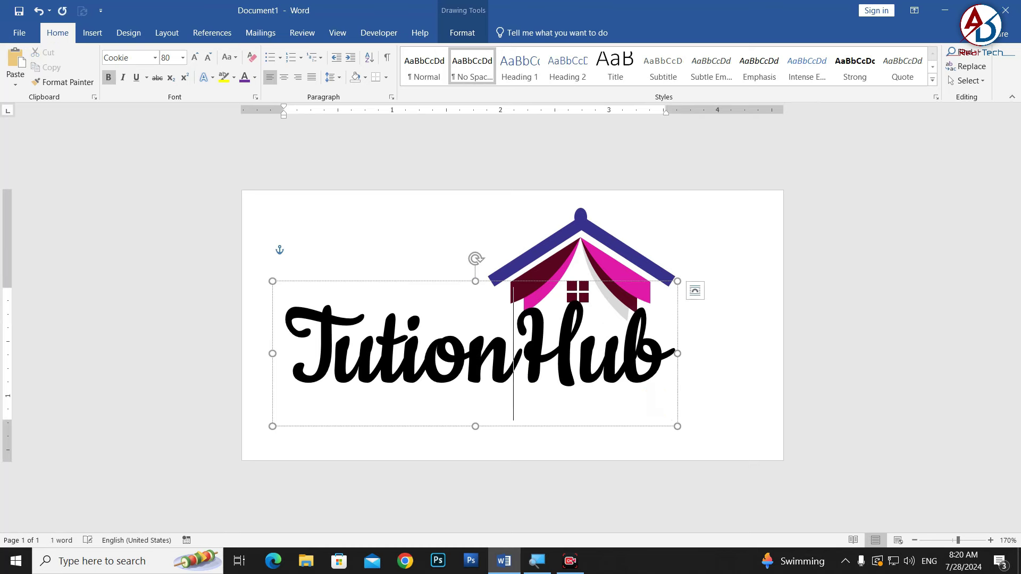
left_click_drag(606, 283, 626, 285)
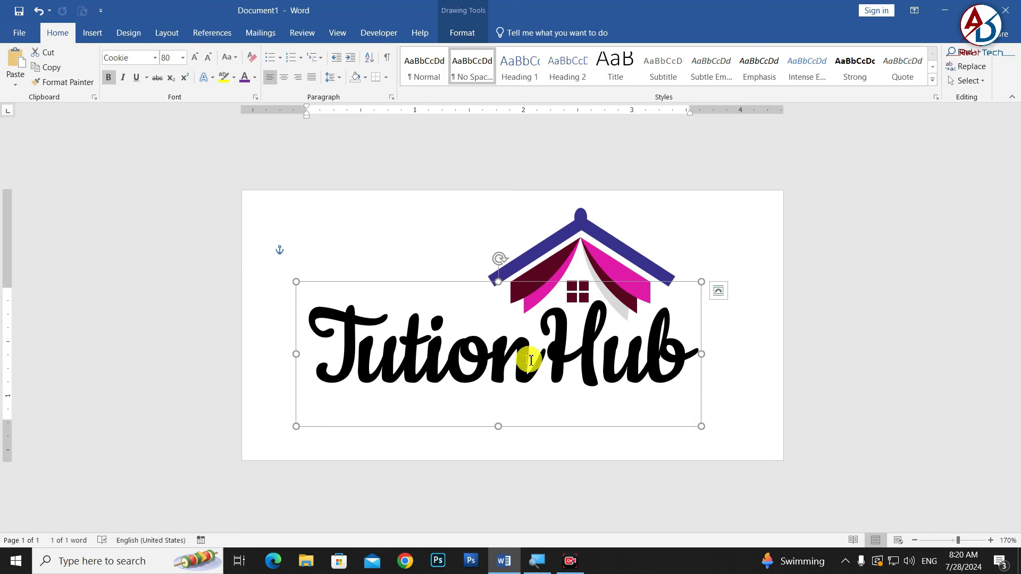
- Colour 'Tution' indigo and 'Hub' magenta
left_click_drag(549, 367, 260, 341)
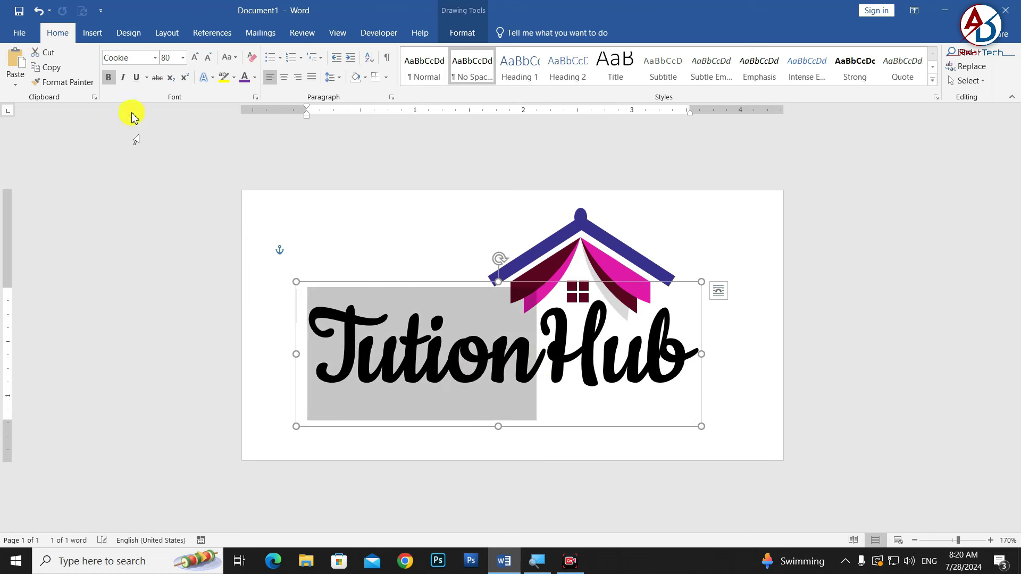
left_click(254, 78)
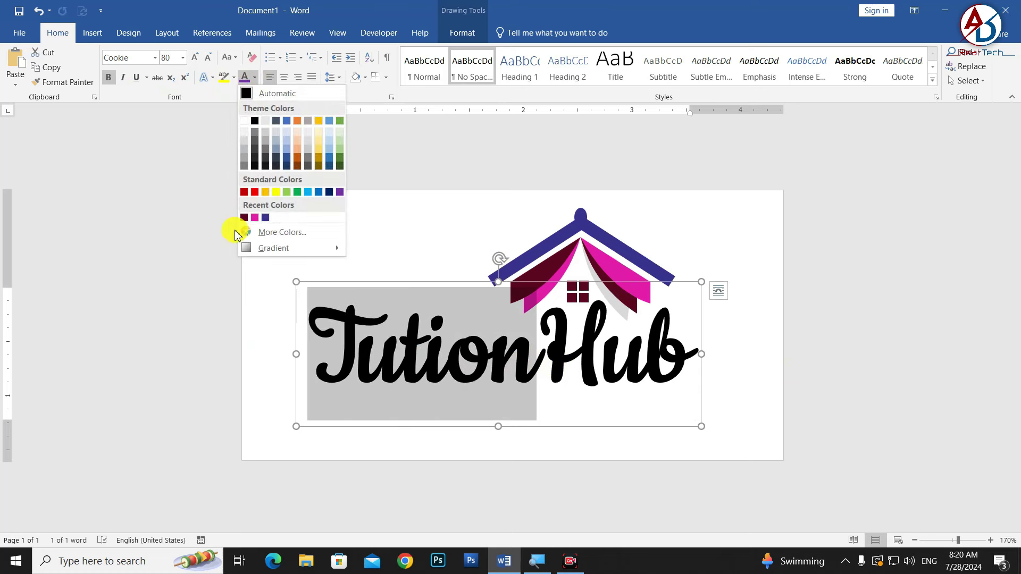
left_click(244, 218)
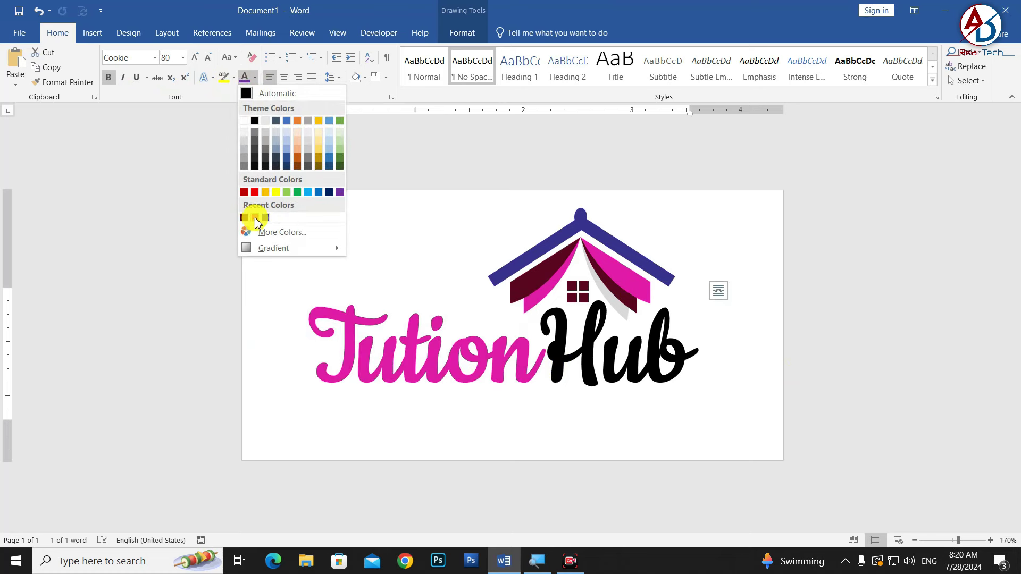
left_click(265, 218)
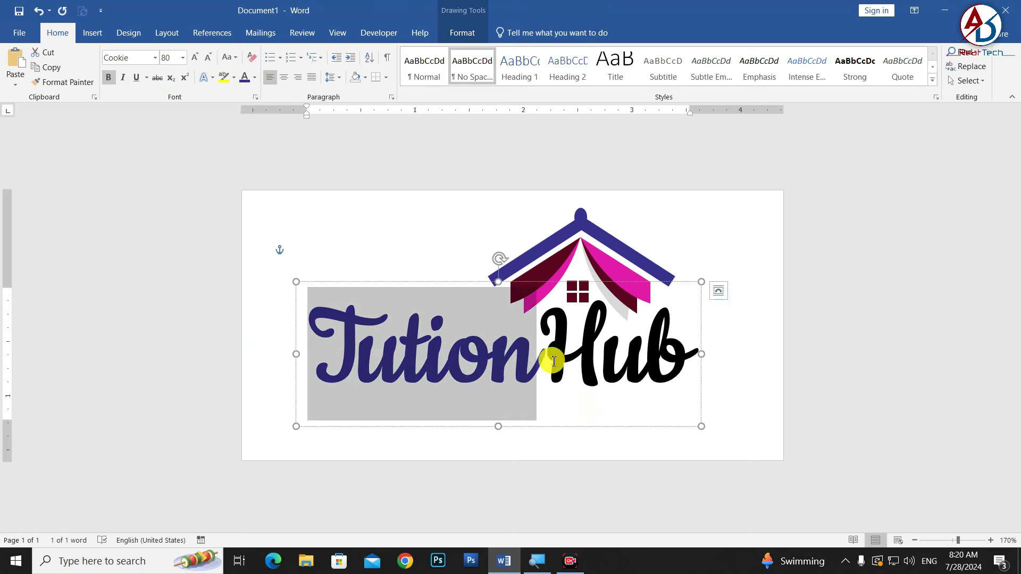
left_click_drag(545, 359, 673, 364)
left_click(255, 77)
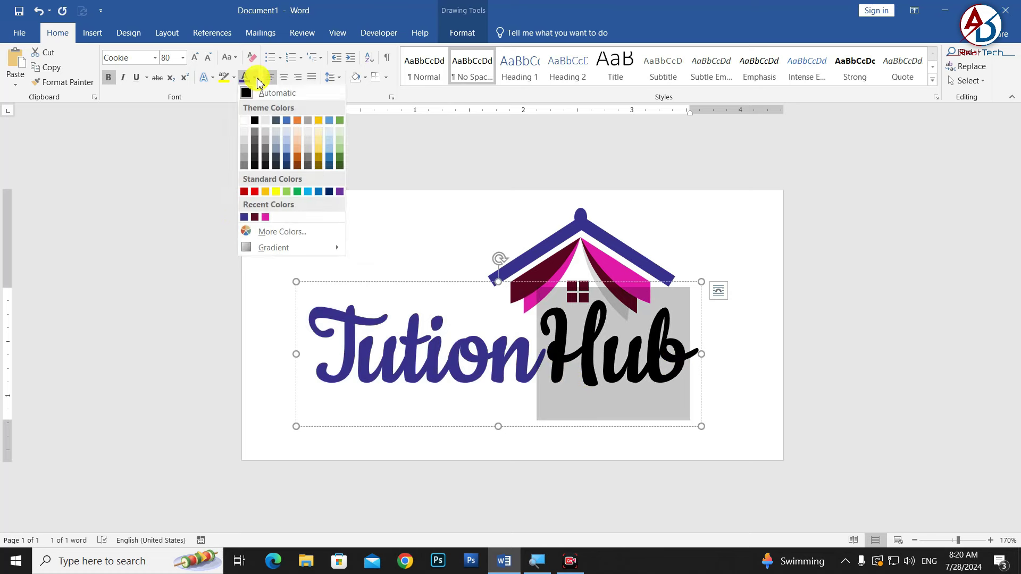
left_click(266, 217)
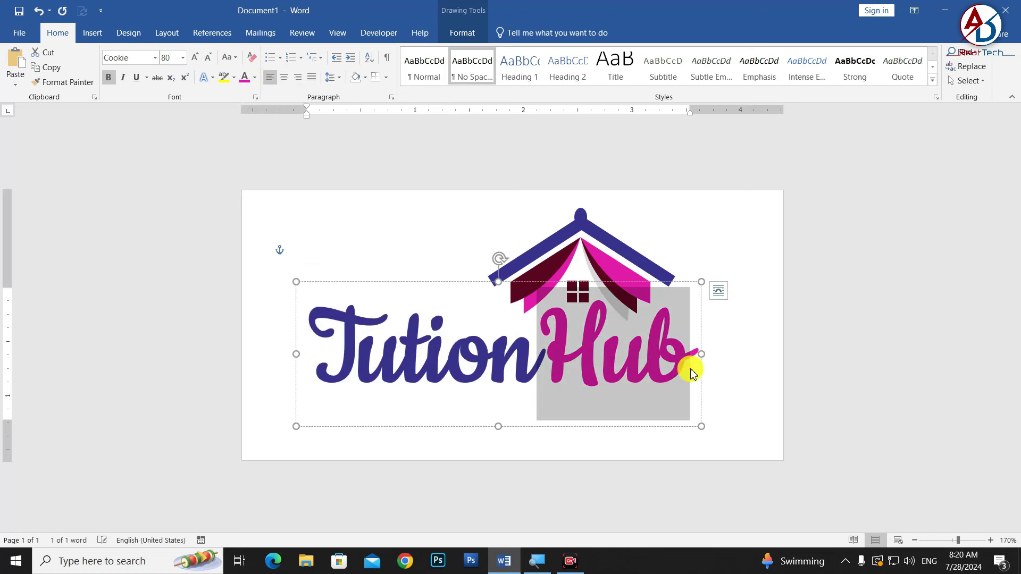
left_click(461, 283)
- Apply an Outer shadow preset to the TutionHub text via Format Shape text effects
right_click(460, 285)
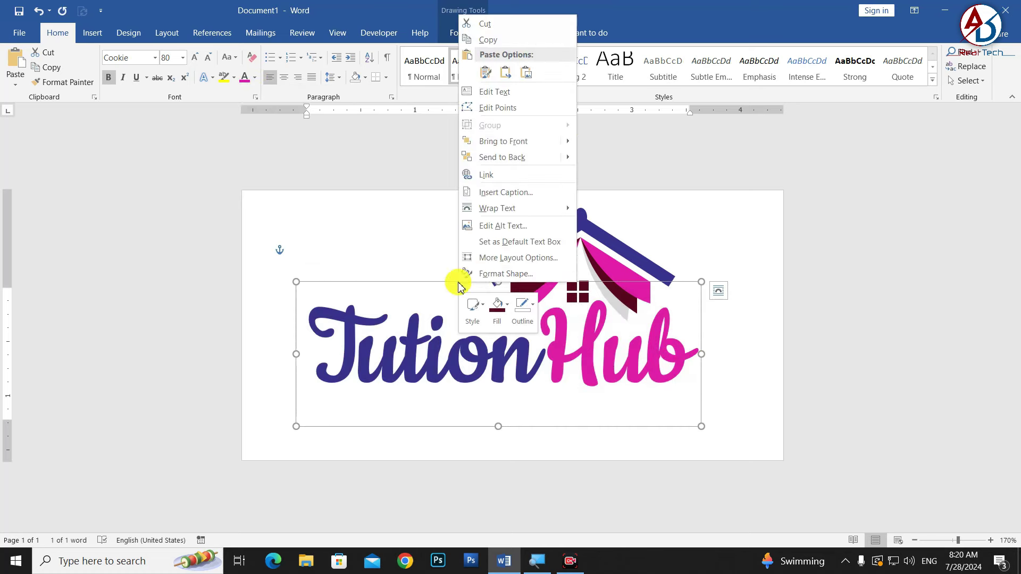
left_click(485, 275)
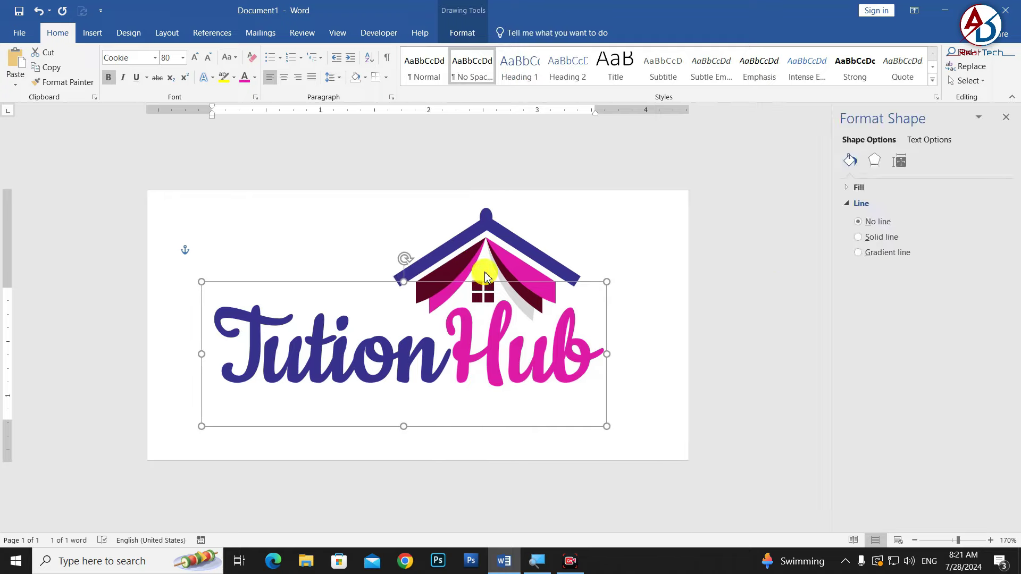
left_click(918, 142)
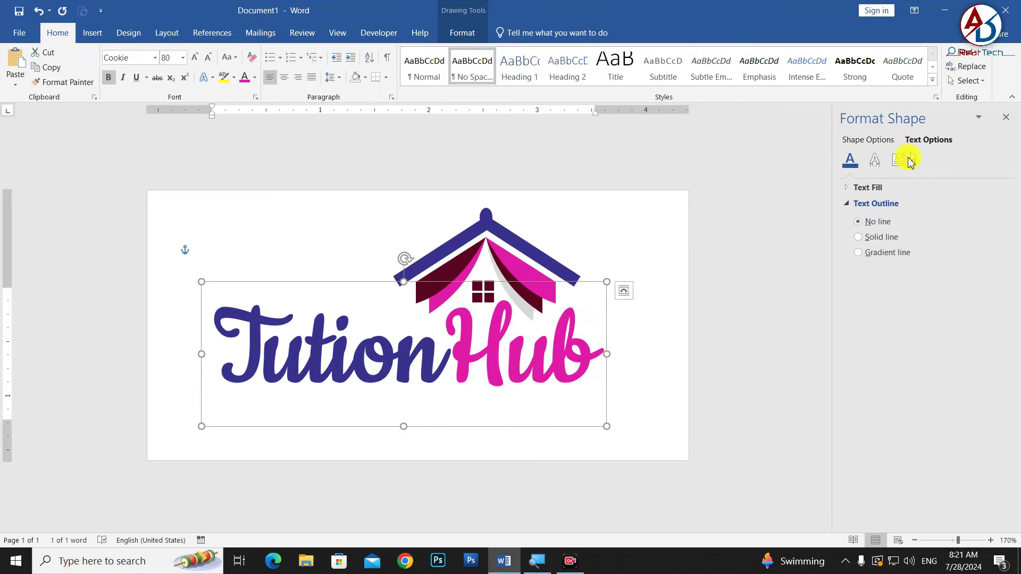
left_click(875, 164)
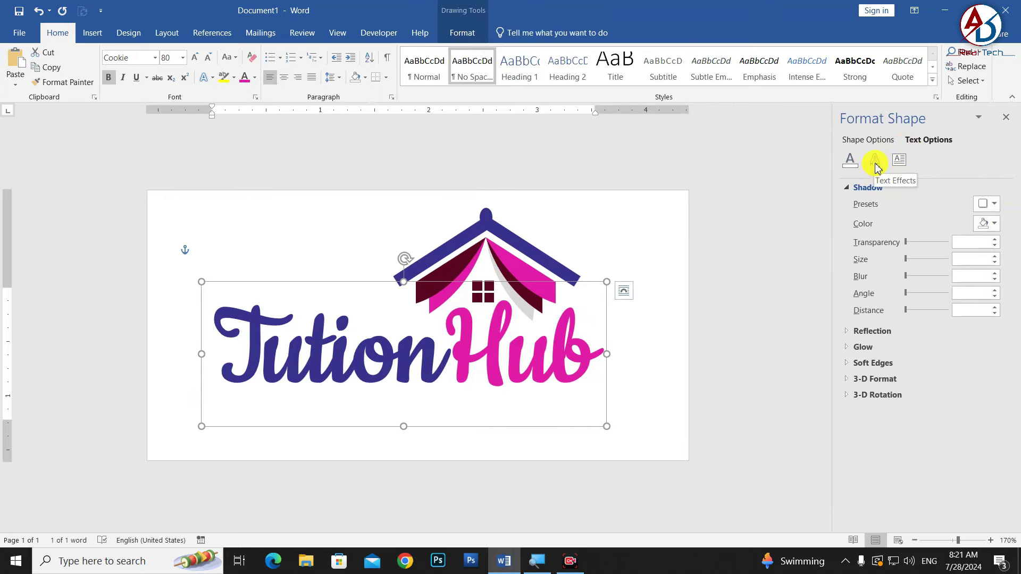
left_click(992, 205)
left_click(961, 291)
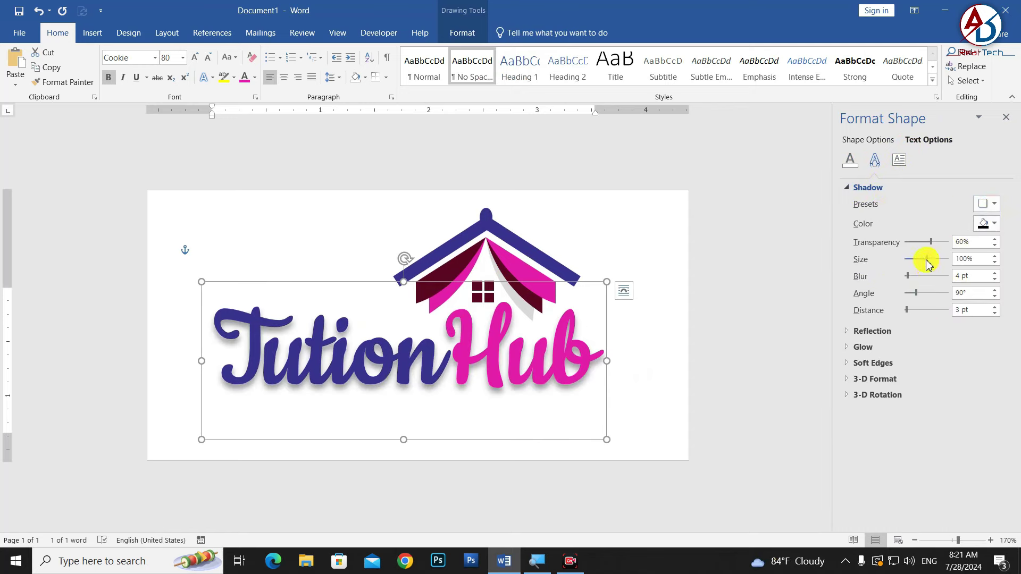
- Set the shadow to 0 pt blur, 98% size and about 86% transparency
left_click_drag(907, 280, 888, 280)
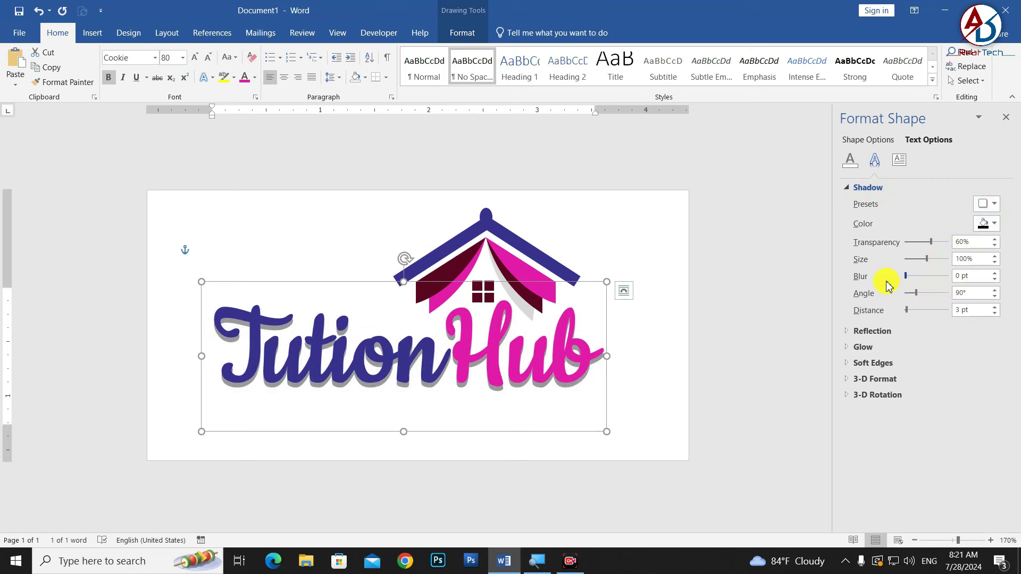
left_click(994, 263)
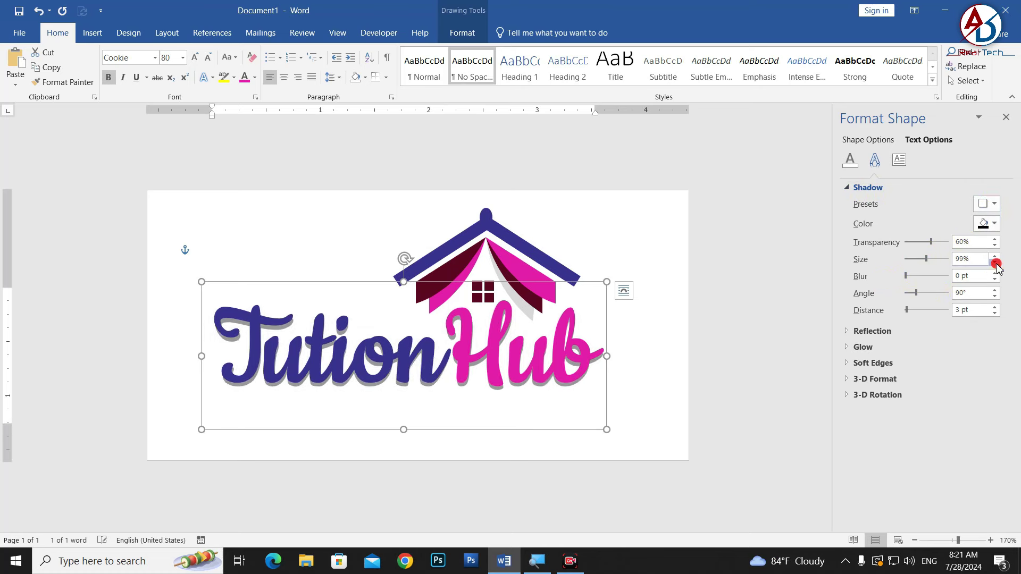
left_click(994, 263)
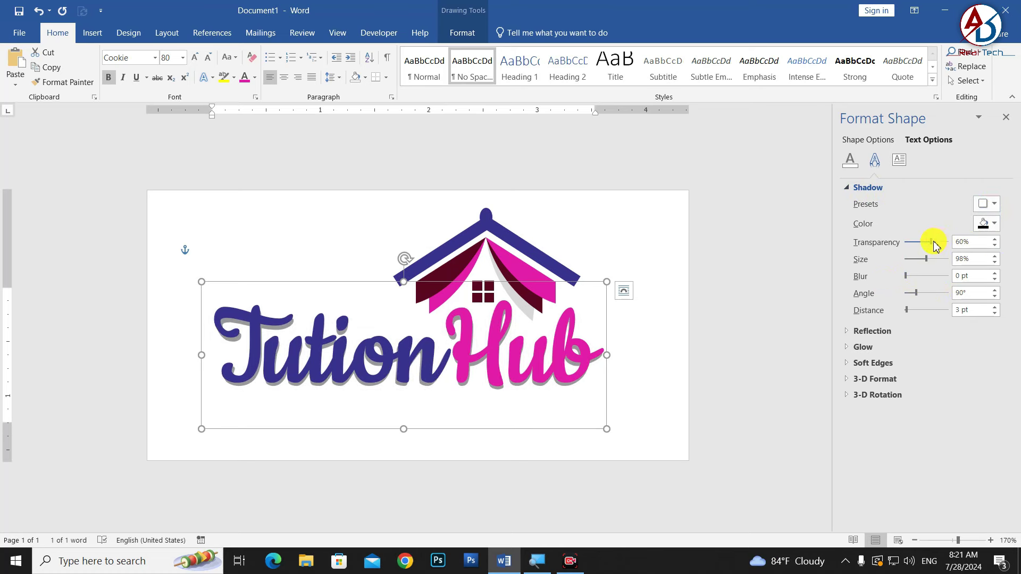
left_click_drag(937, 246, 941, 248)
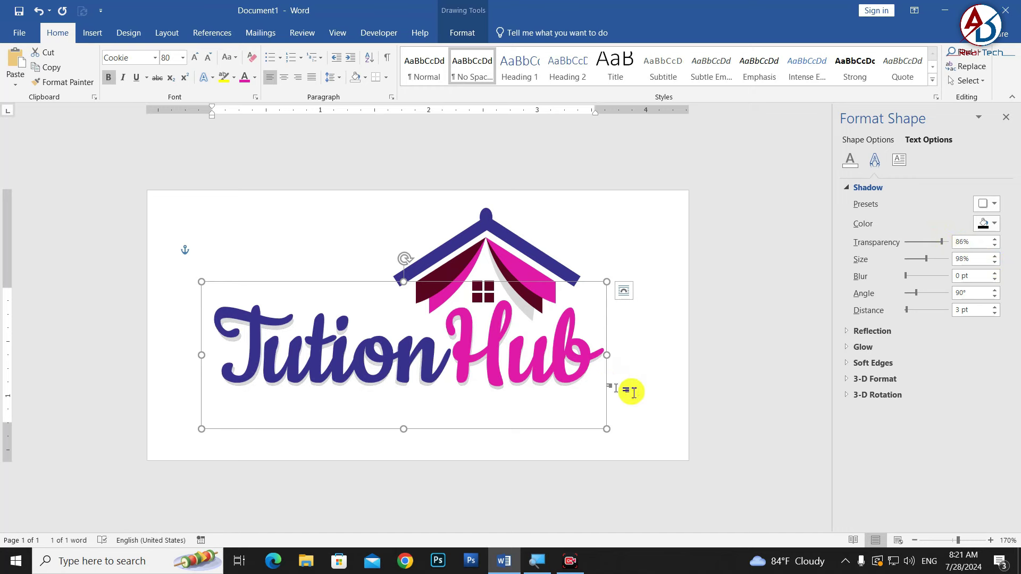
left_click(659, 393)
scroll(380, 382, "down", 5, "ctrl")
- Close the text effects pane and box-select the house shapes and TutionHub text
scroll(381, 382, "up", 3, "ctrl")
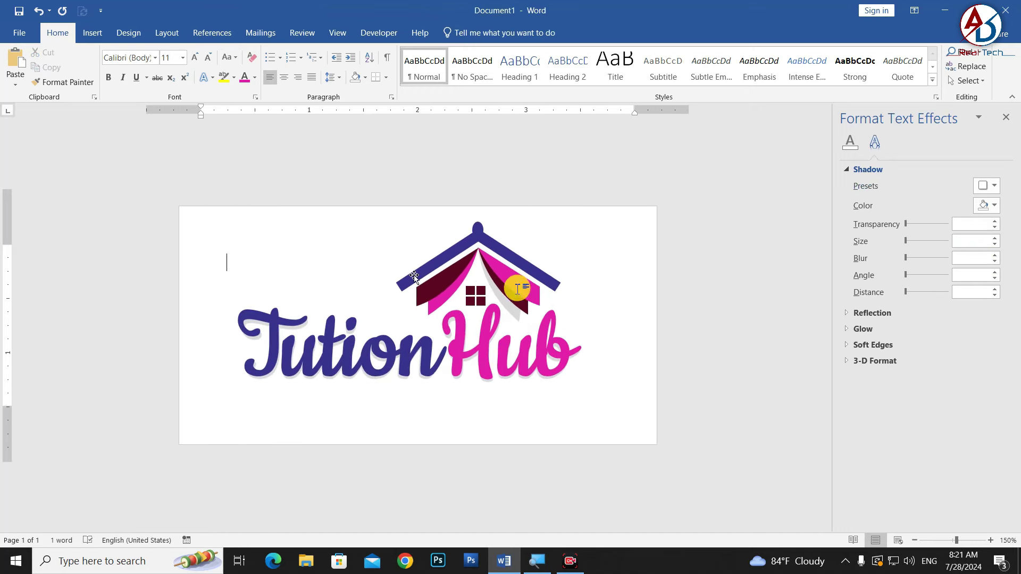
left_click(1005, 118)
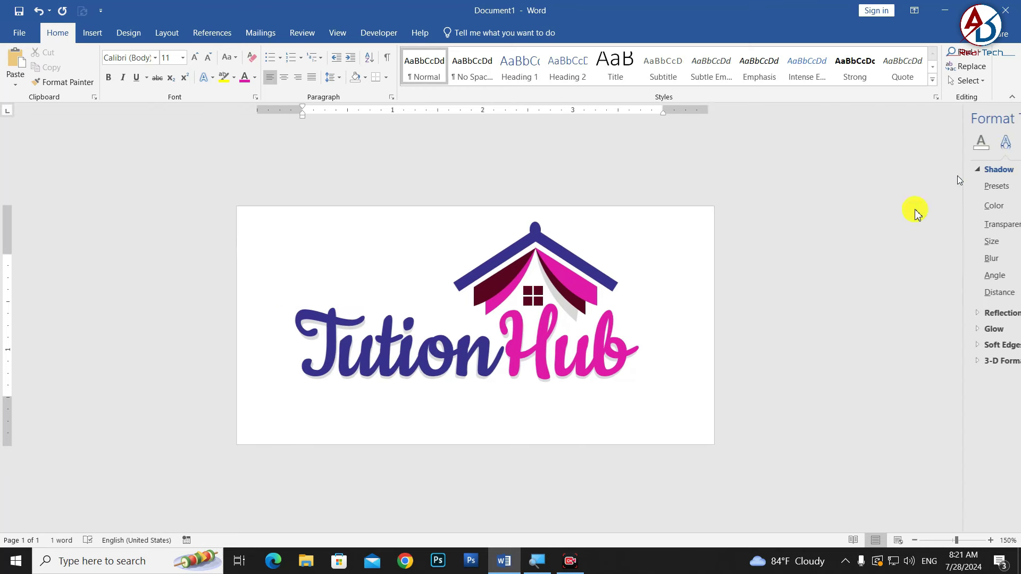
scroll(622, 376, "up", 1, "ctrl")
scroll(522, 383, "up", 1, "ctrl")
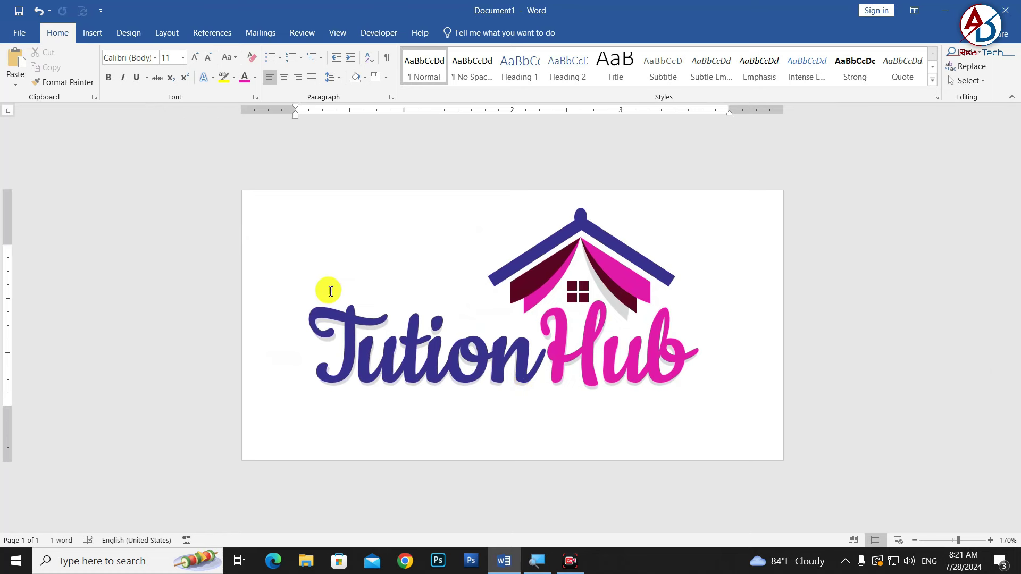
left_click(981, 85)
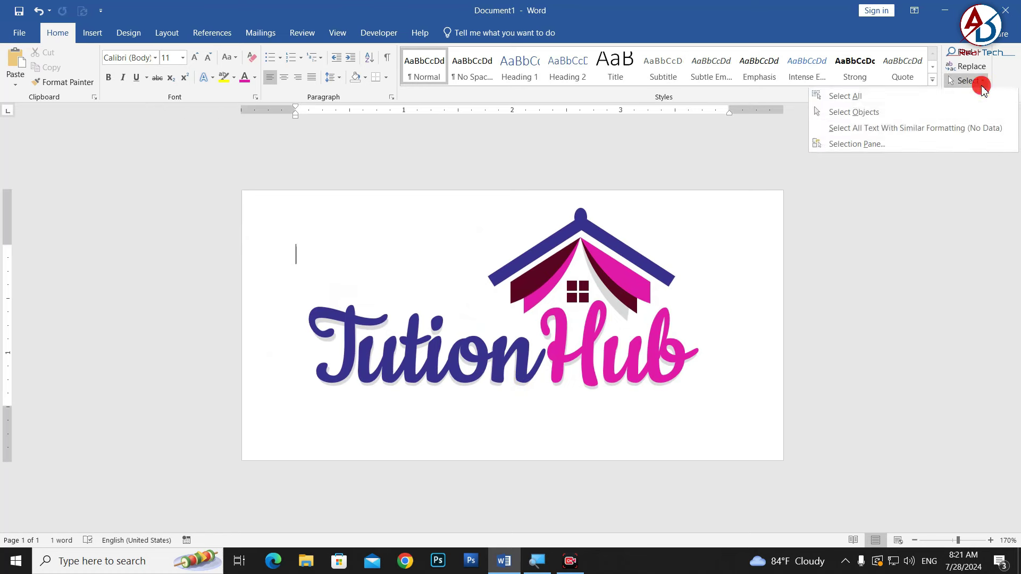
left_click(854, 112)
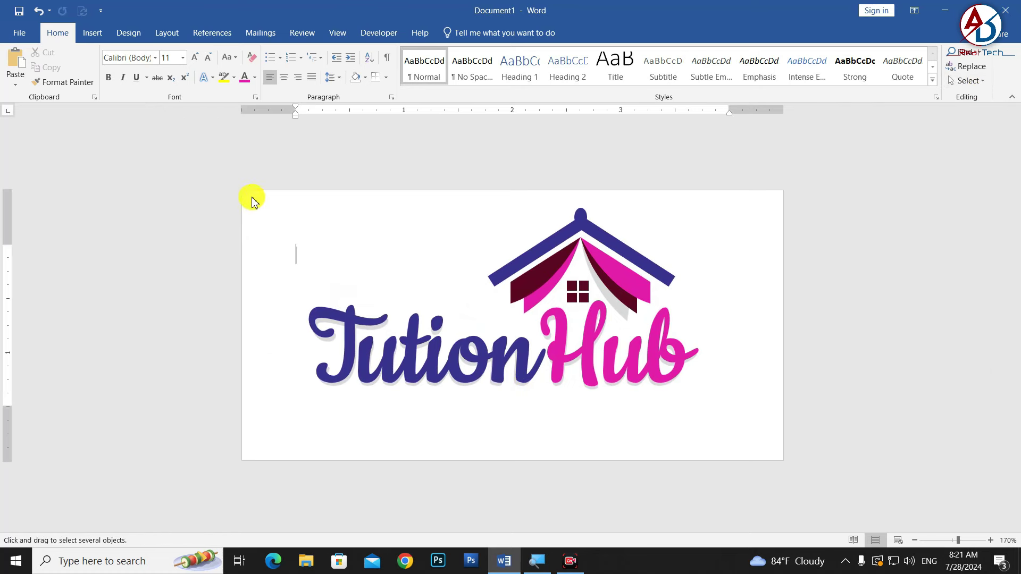
mouse_move(252, 202)
left_mouse_down()
mouse_move(716, 469)
mouse_move(775, 442)
mouse_move(700, 410)
left_mouse_up()
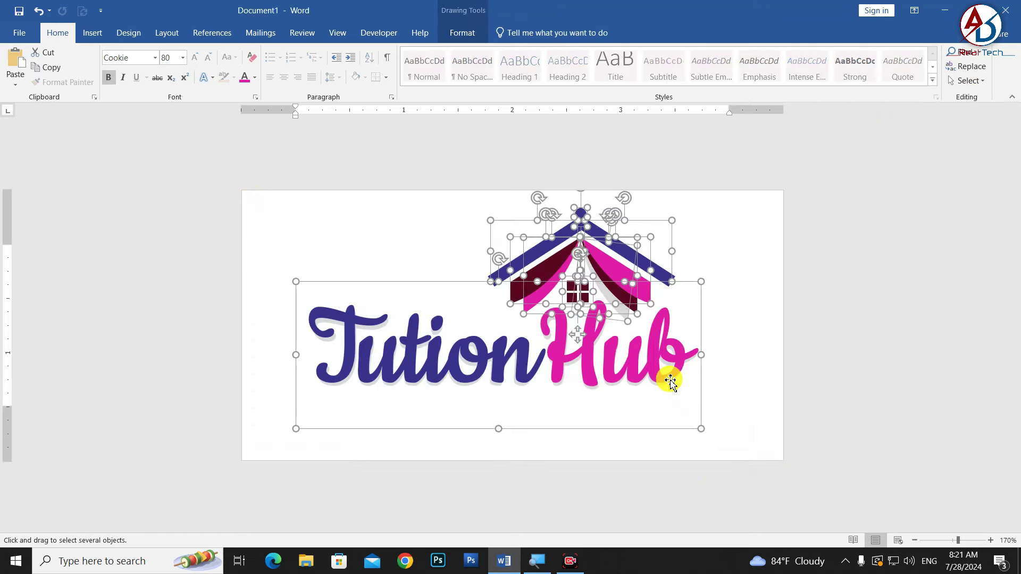
right_click(691, 353)
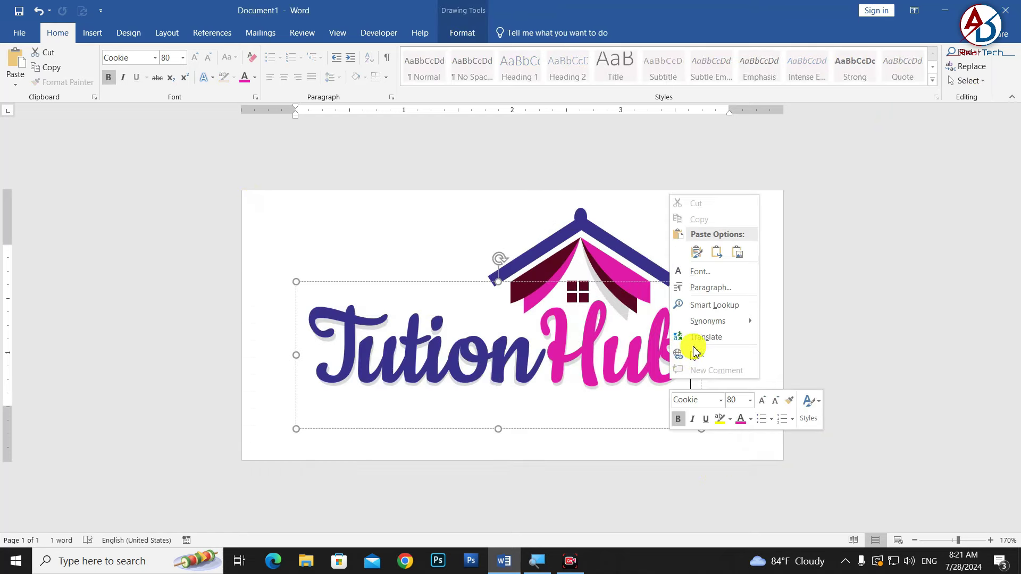
left_click(811, 142)
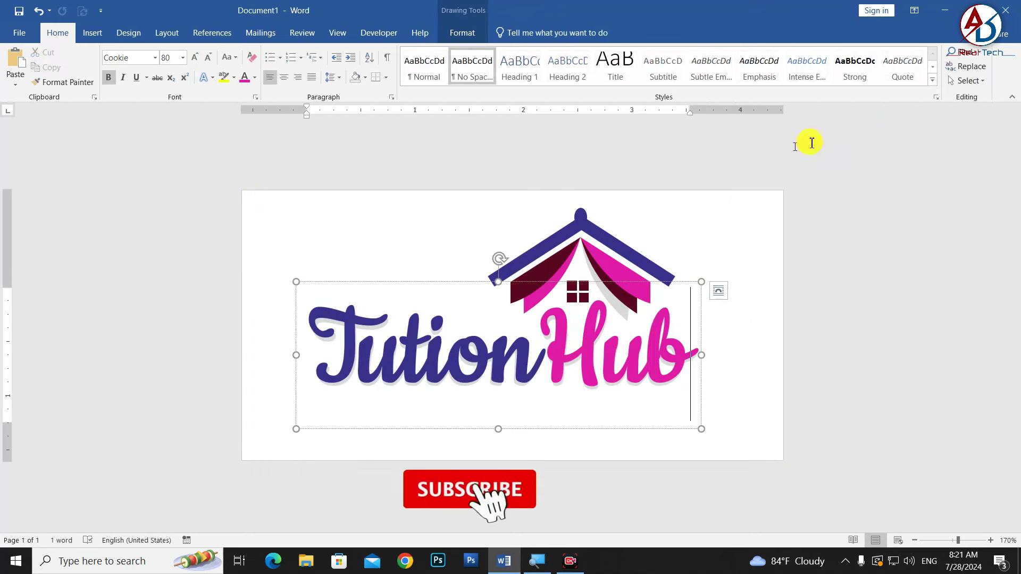
- Reselect every house shape and the TutionHub text and group them into one logo
left_click(966, 80)
left_click(927, 112)
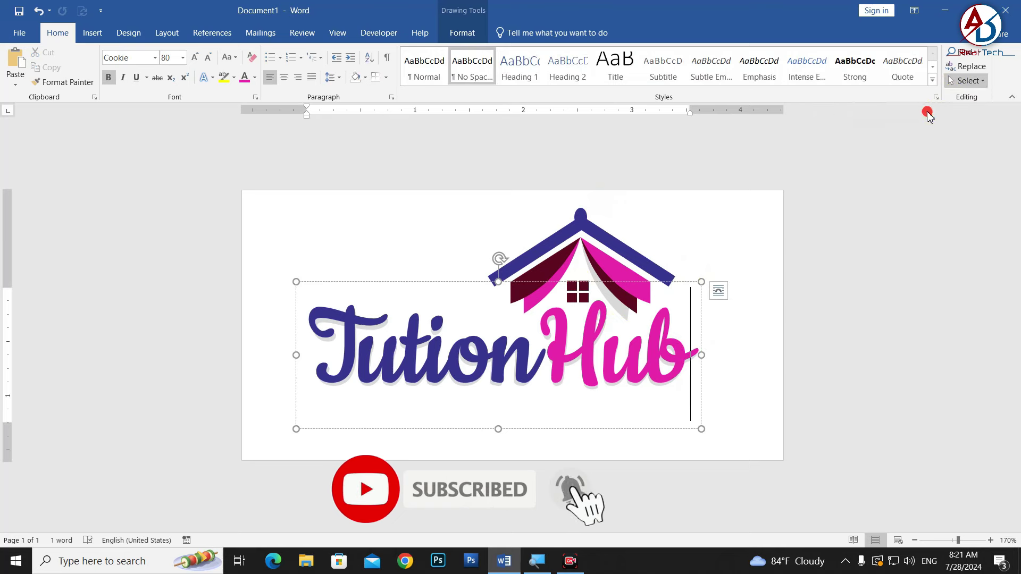
left_click_drag(251, 200, 753, 468)
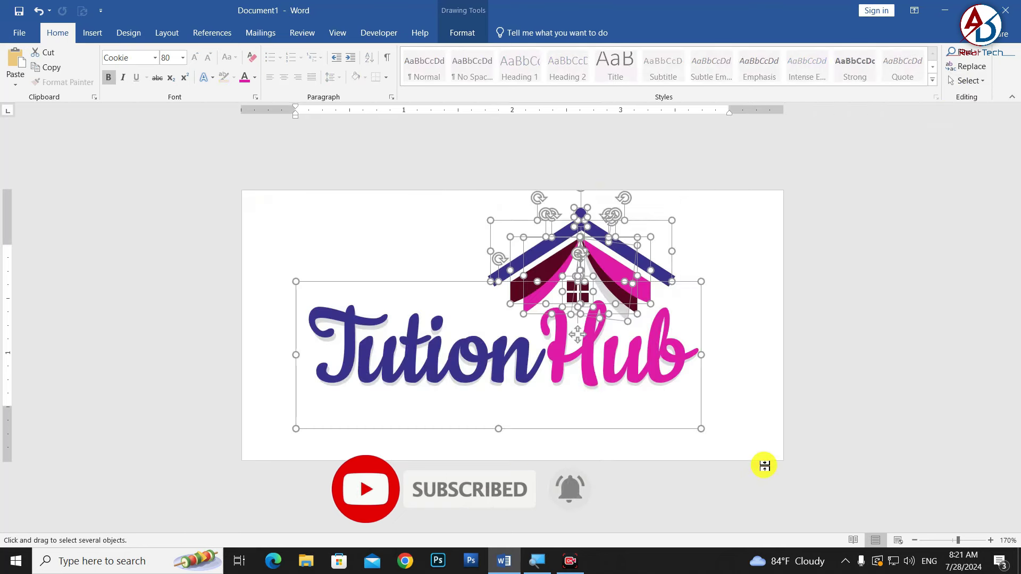
right_click(618, 274)
left_click(750, 349)
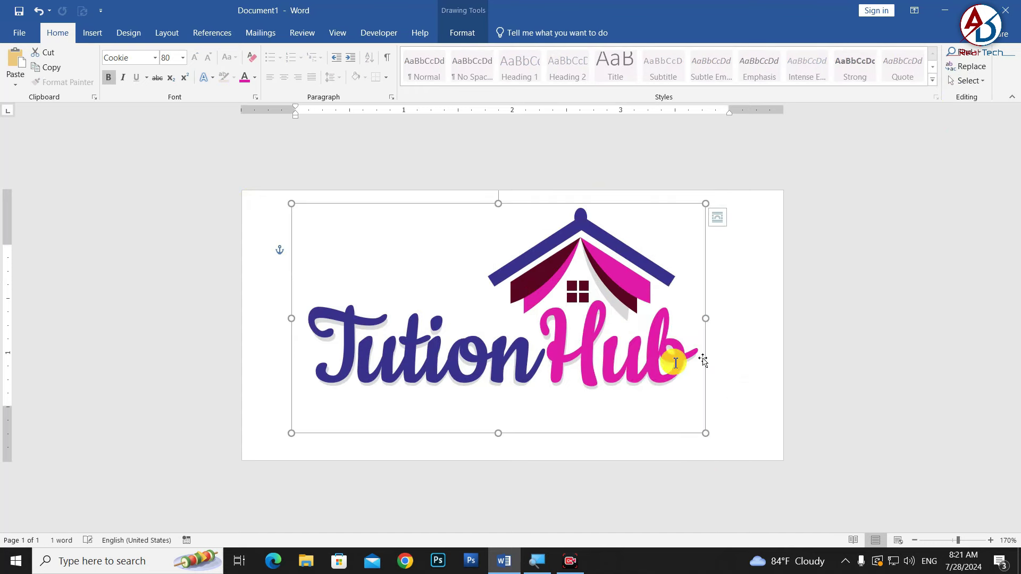
- Nudge the grouped logo slightly lower on the page and deselect it
left_click_drag(615, 431, 618, 445)
left_click(901, 405)
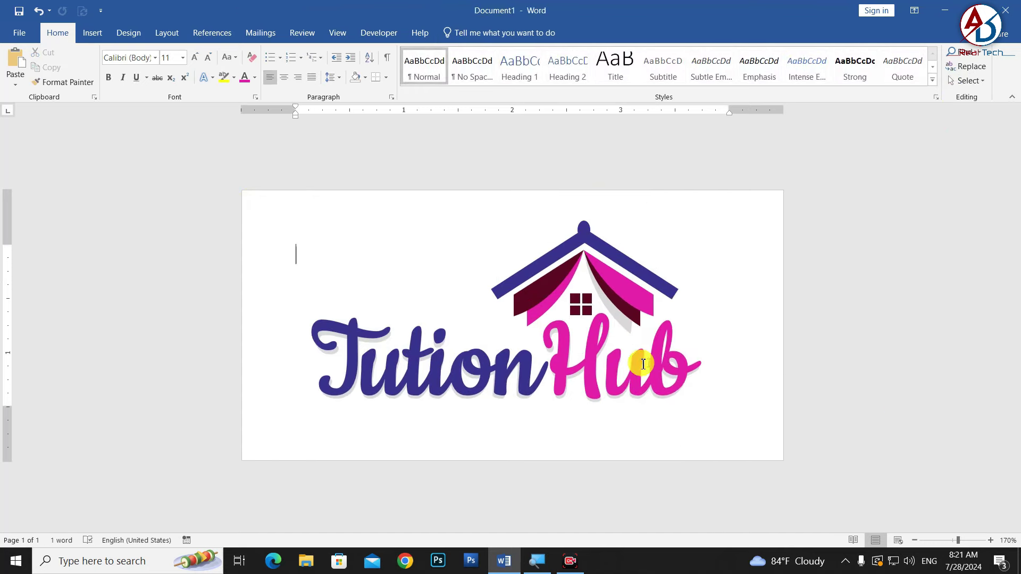
scroll(628, 396, "down", 4, "ctrl")
scroll(630, 399, "up", 3, "ctrl")
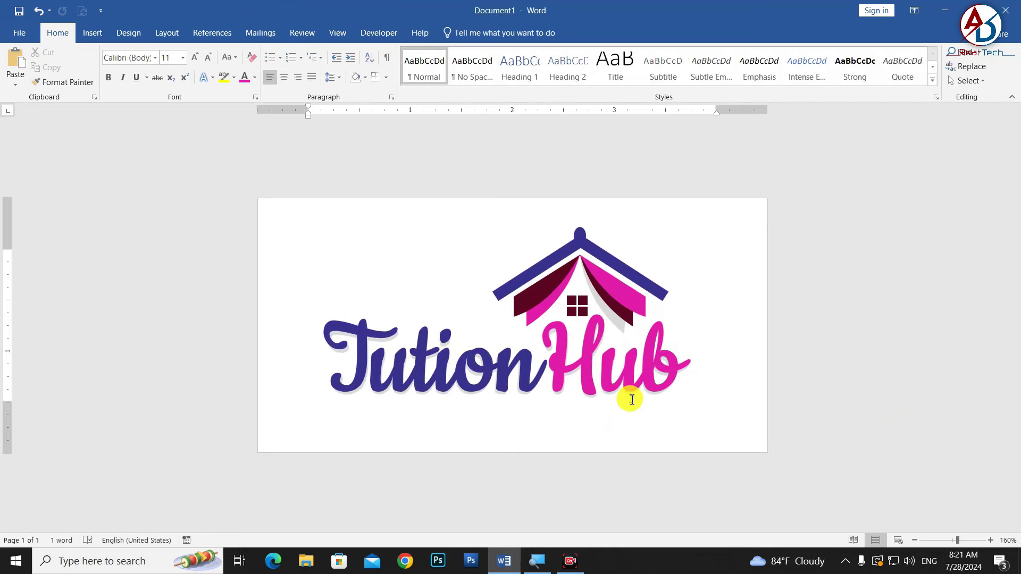
- Save the document as a PDF named 'Tution Logo' in the Documents folder
left_click(20, 33)
left_click(37, 149)
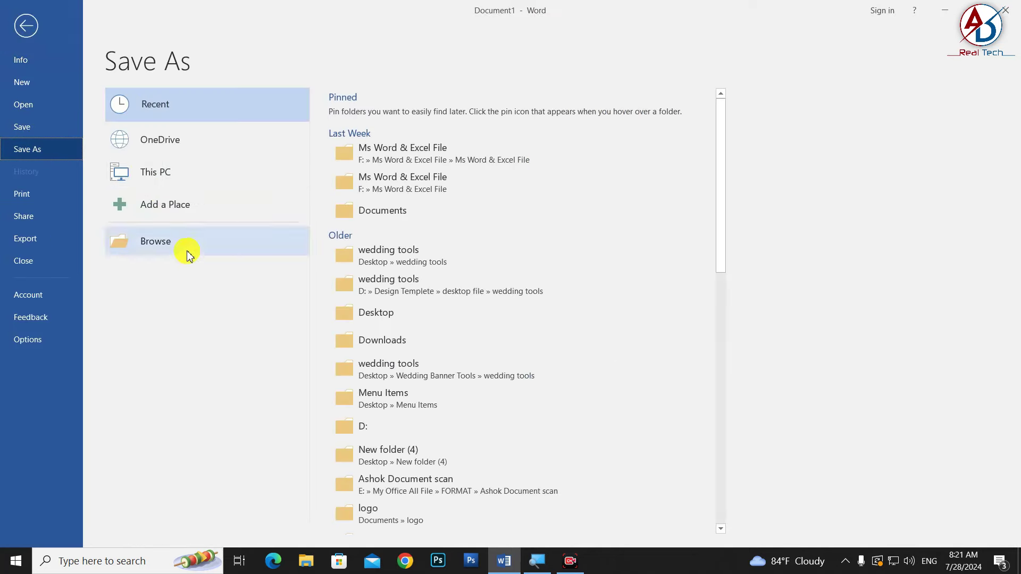
left_click(184, 250)
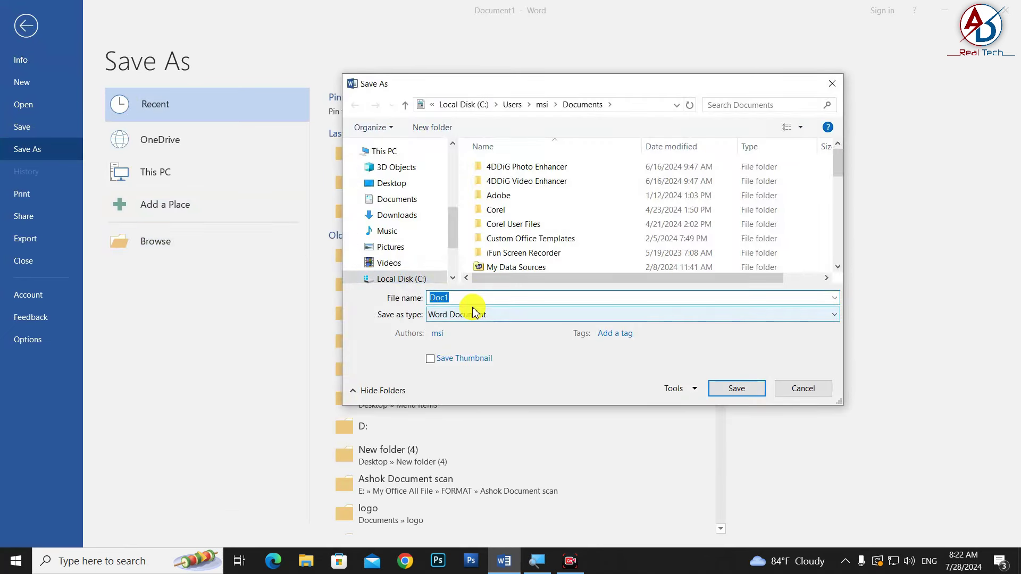
type("Tution Logo")
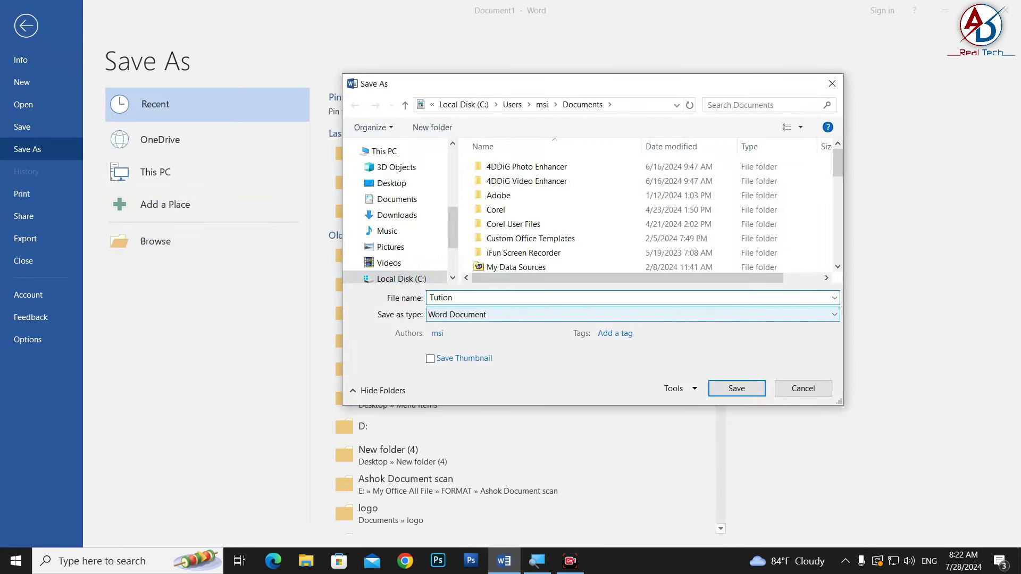
left_click(503, 316)
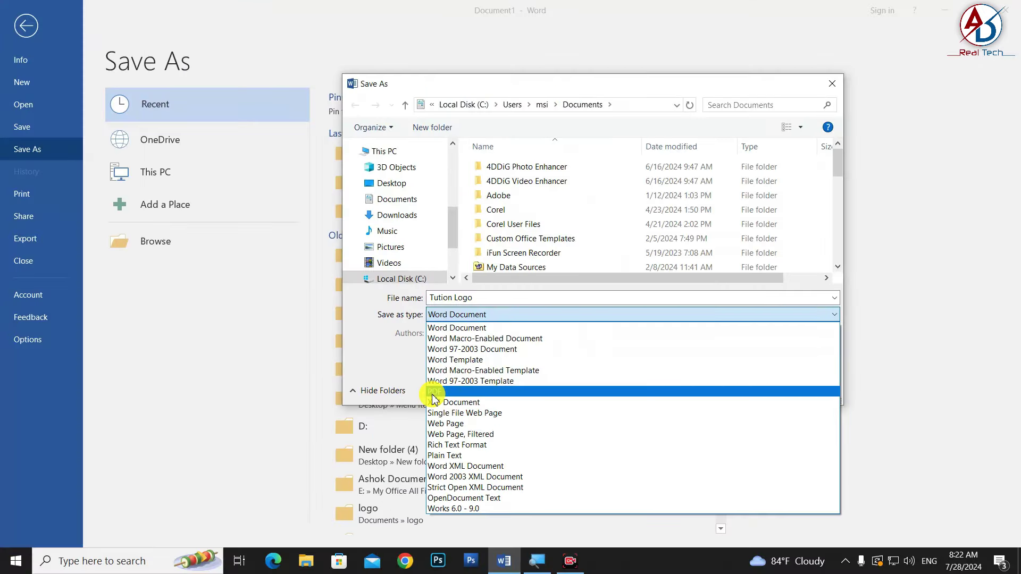
left_click(433, 393)
left_click(737, 425)
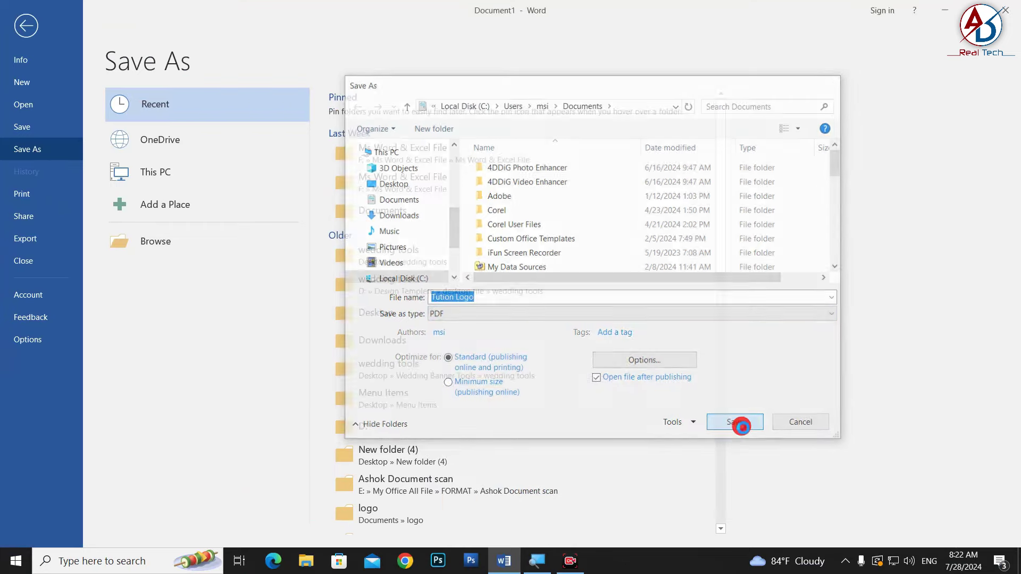
- Scroll through the Tution Logo PDF in Edge to check the finished TutionHub logo
scroll(537, 241, "up", 5)
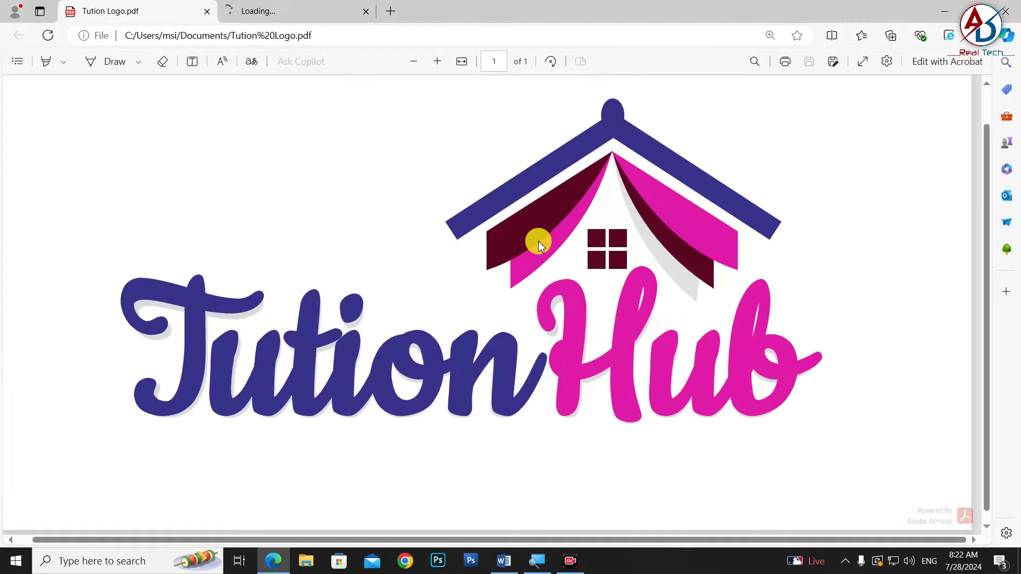
scroll(521, 341, "down", 4)
scroll(519, 348, "up", 2)
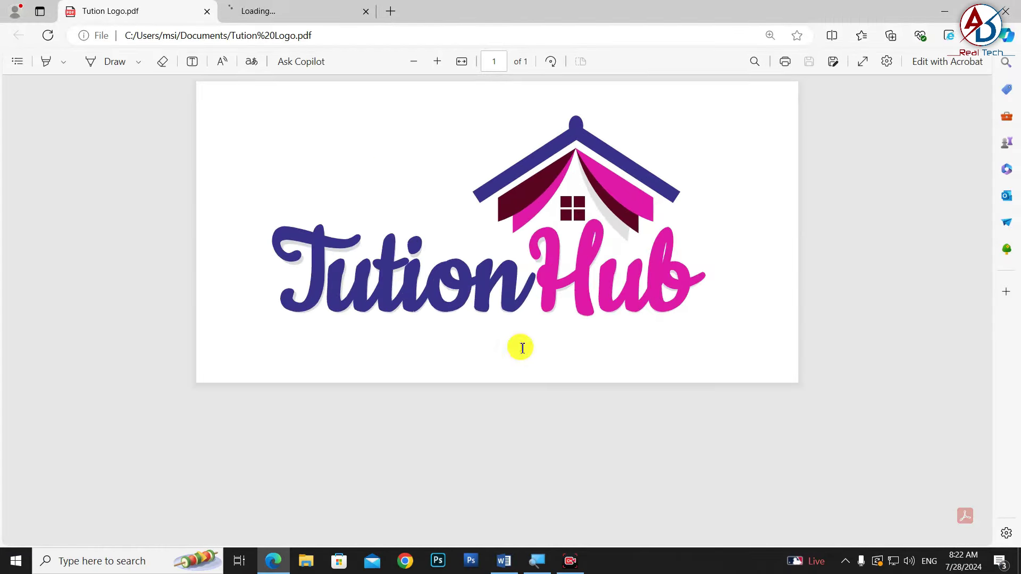